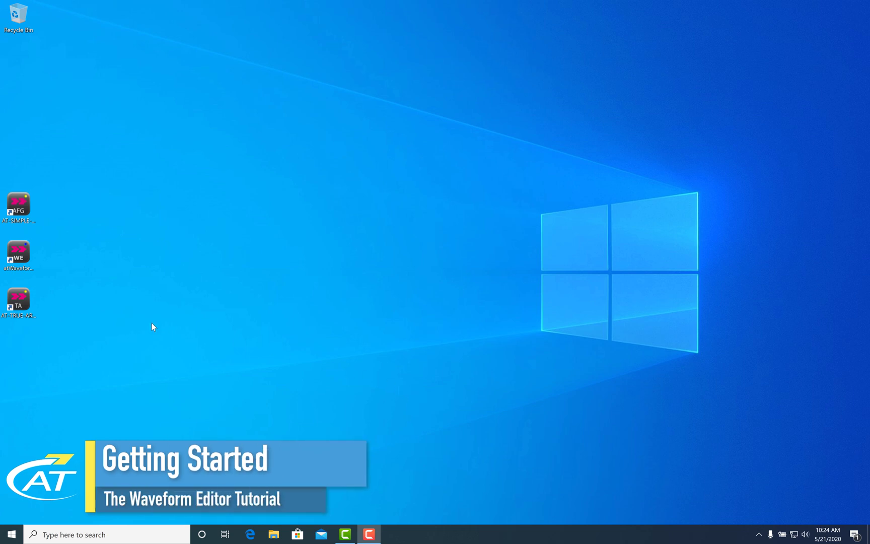
Step: Launch TrueArbRider from the AT-TRUE-ARB desktop shortcut and allow it through User Account Control
click(21, 305)
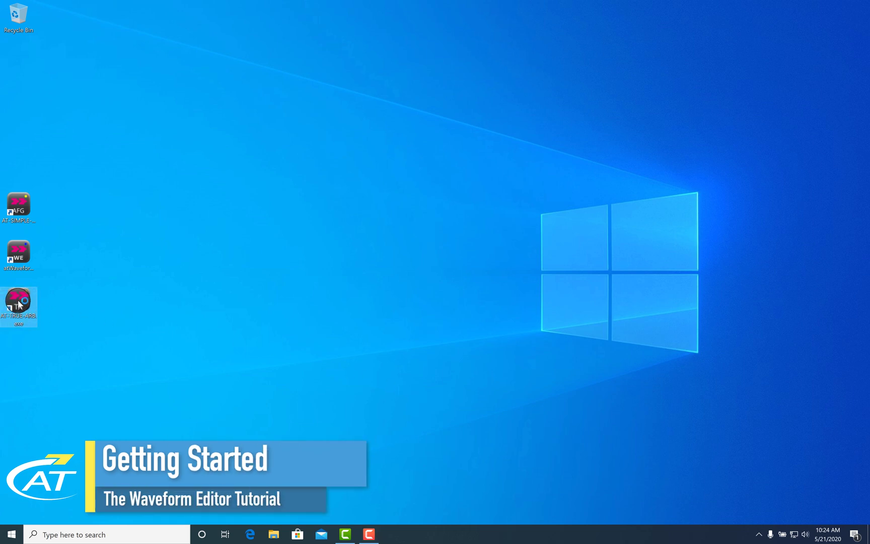
click(352, 333)
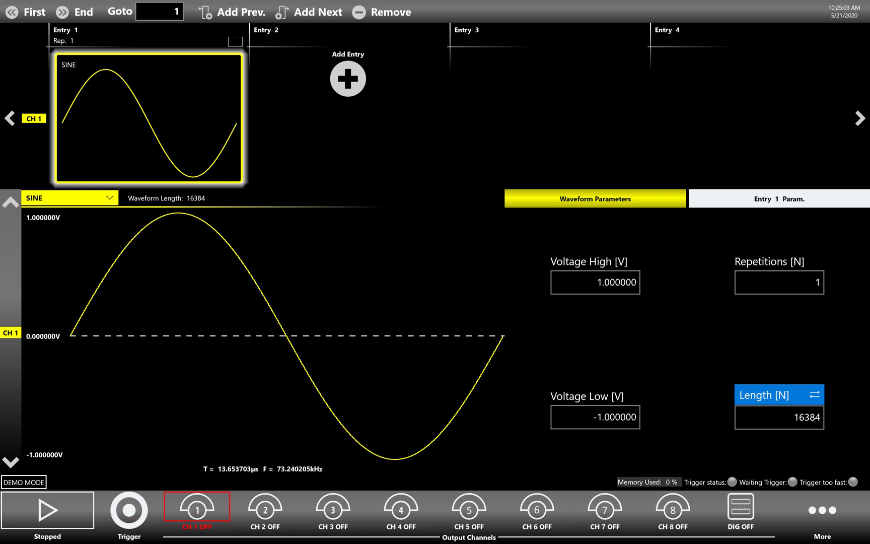
Step: Open the More list of additional tools in the bottom bar
click(821, 513)
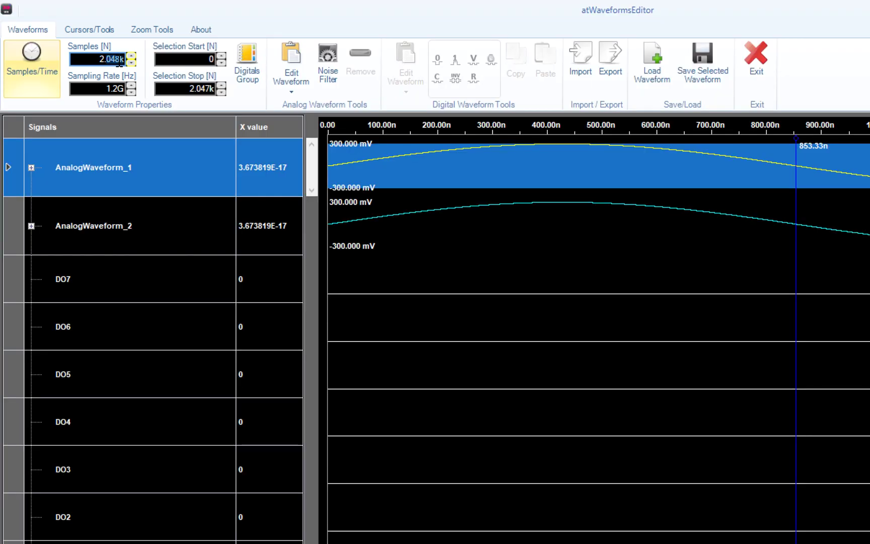
Step: Set the sample count to 1M and resample all waveforms
click(119, 60)
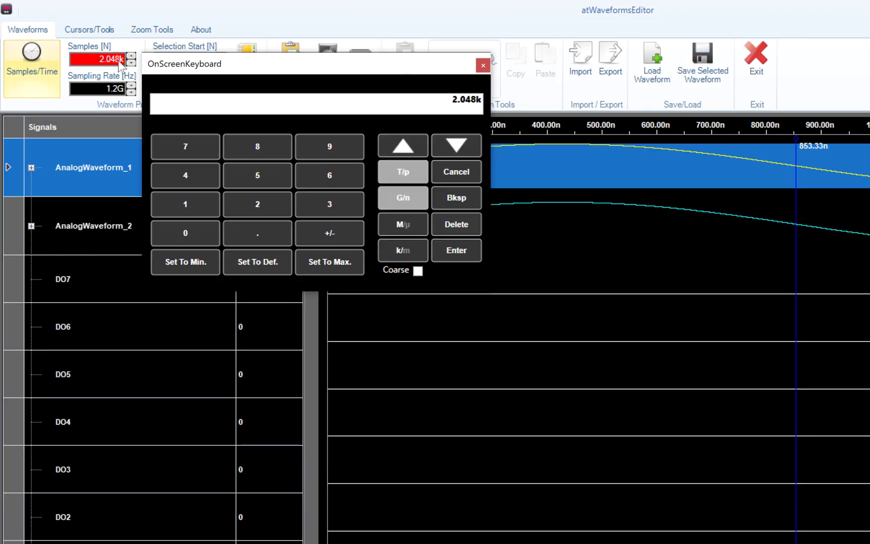
click(194, 211)
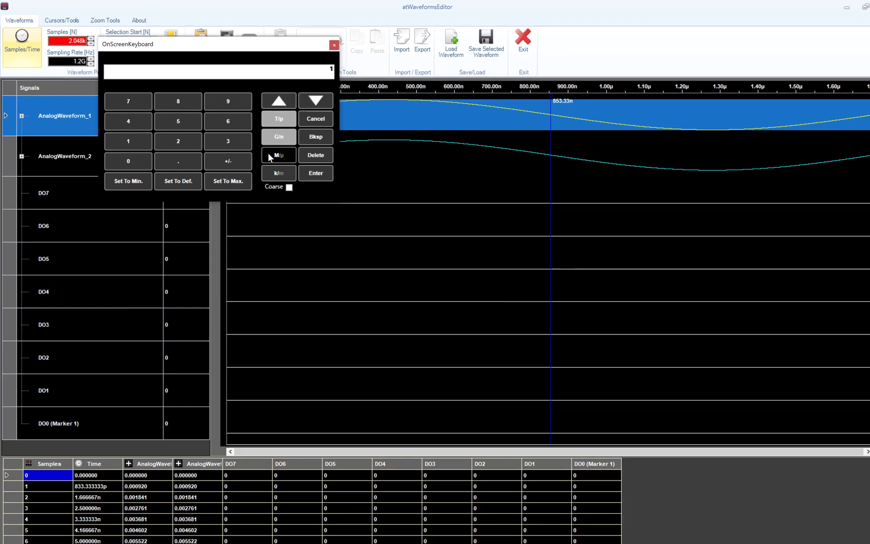
click(268, 152)
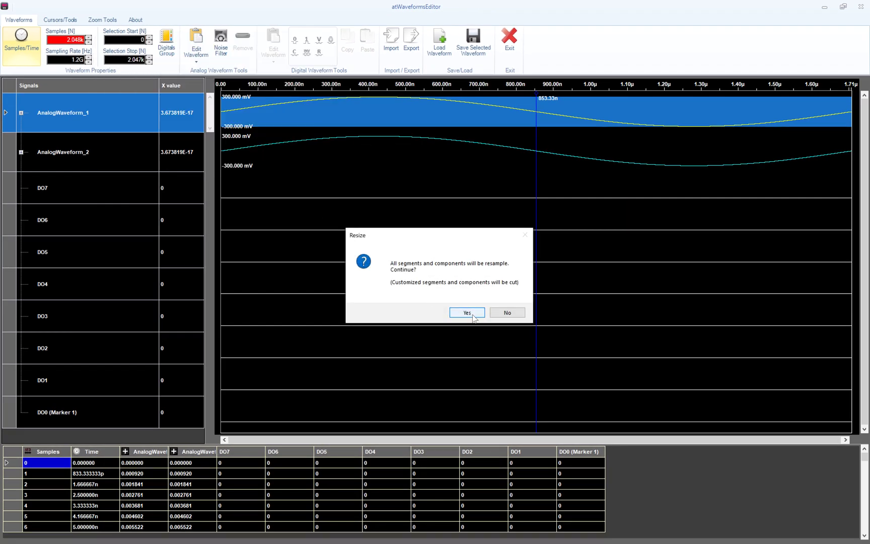
click(473, 316)
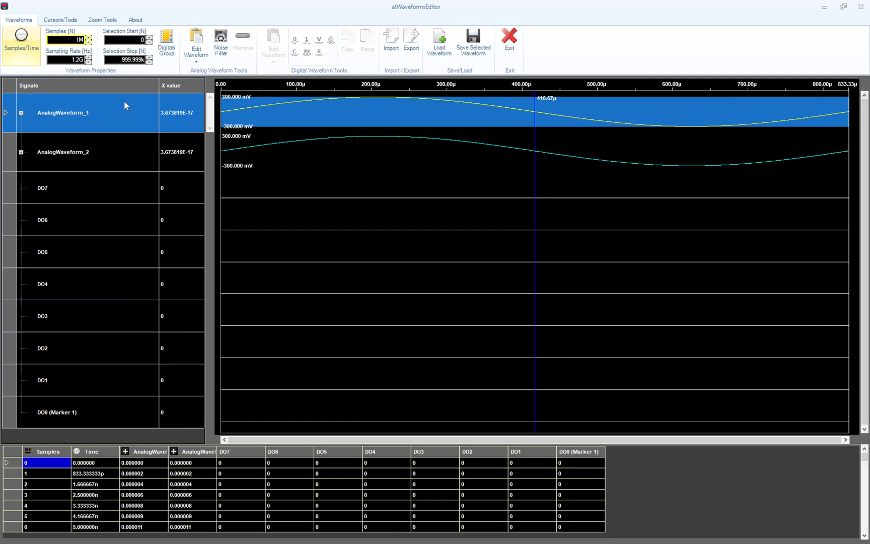
Step: Show length as time (833.333µs) and inspect the first four sample times
click(21, 57)
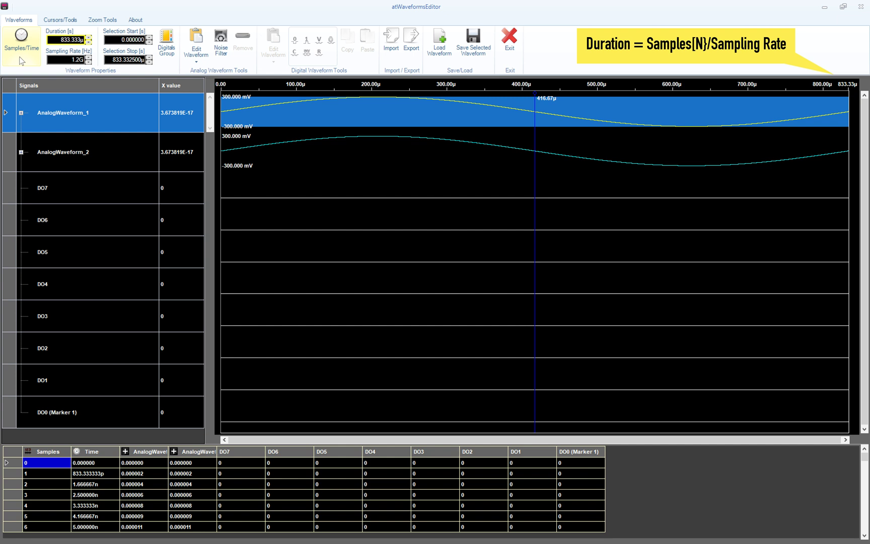
click(79, 60)
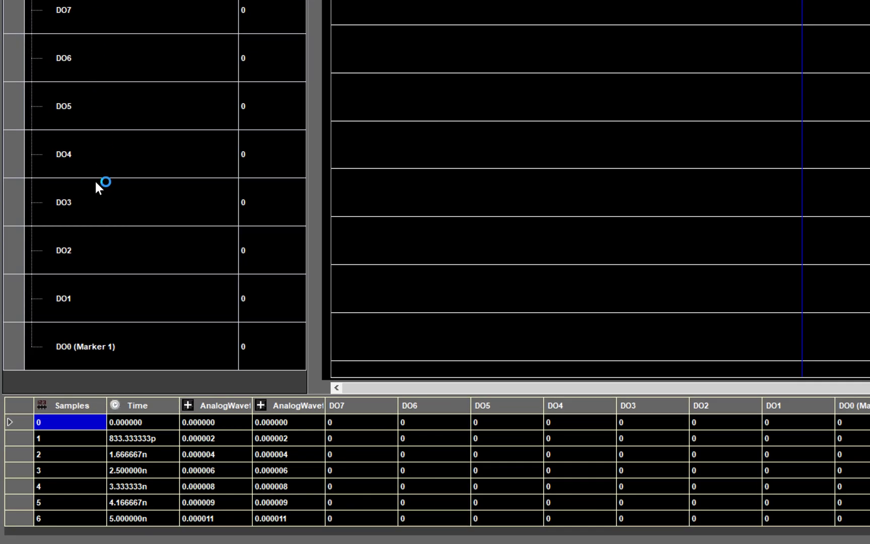
click(122, 424)
click(124, 437)
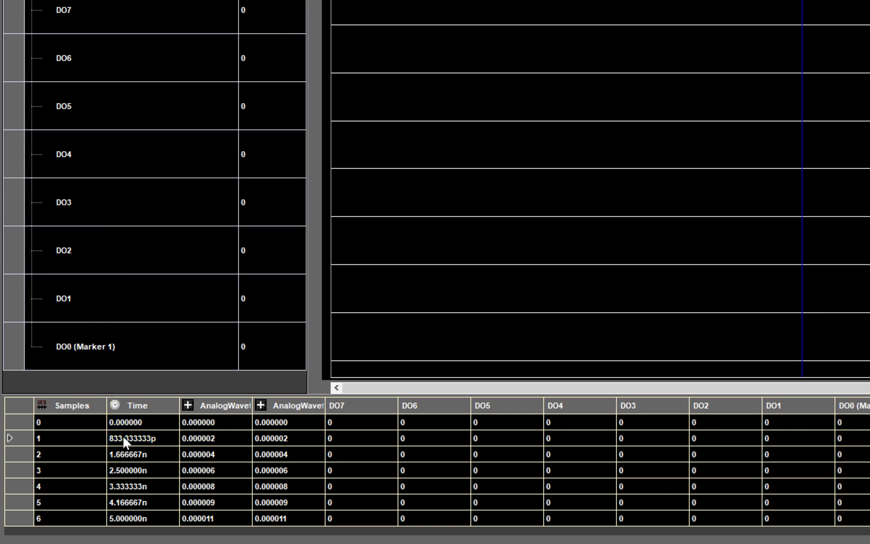
click(122, 450)
click(124, 468)
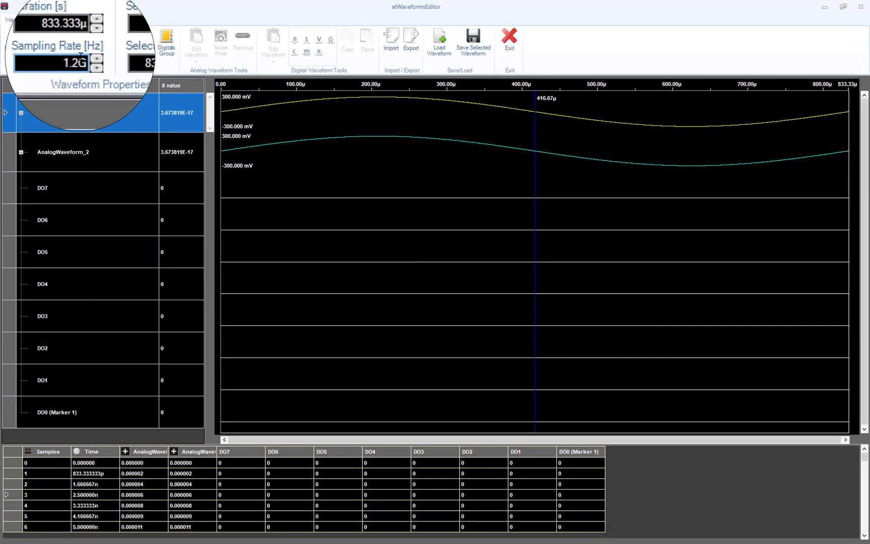
Step: Resample the waveforms at 600M Hz, keeping the 833.333µs duration
click(81, 59)
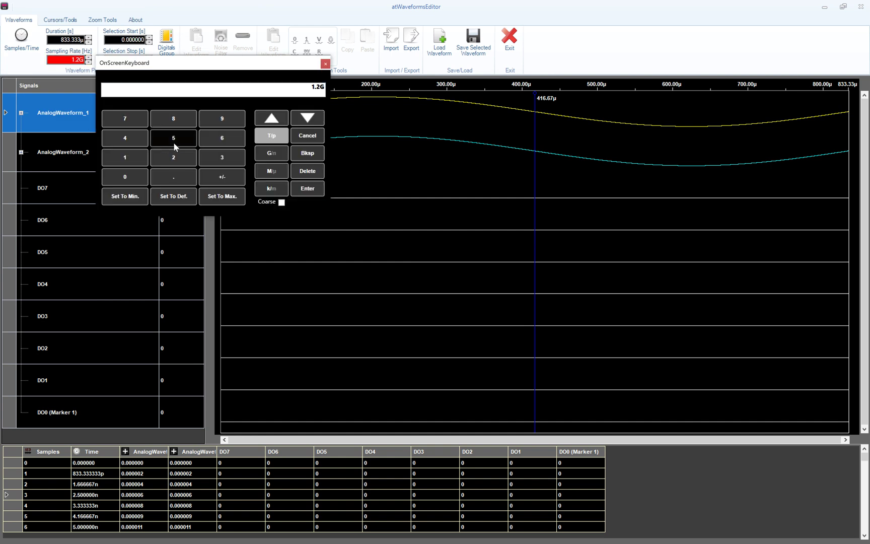
click(215, 136)
click(134, 174)
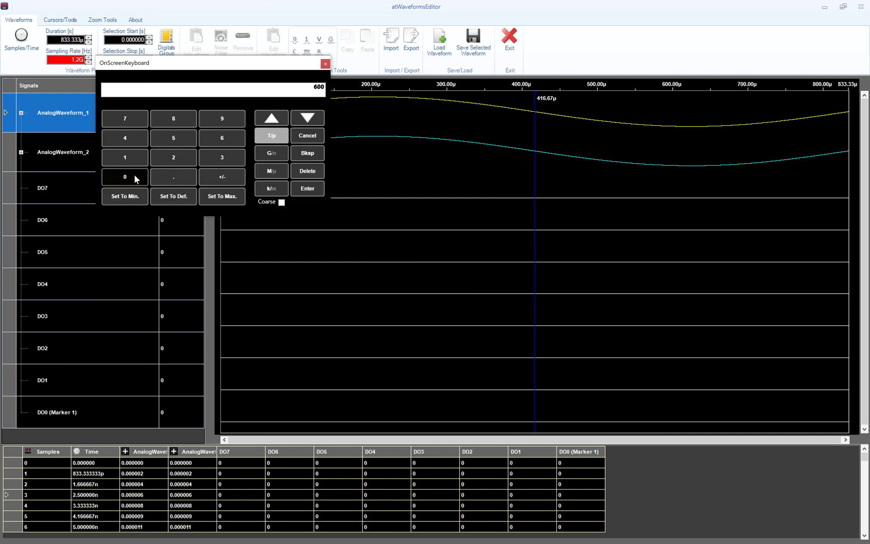
click(271, 170)
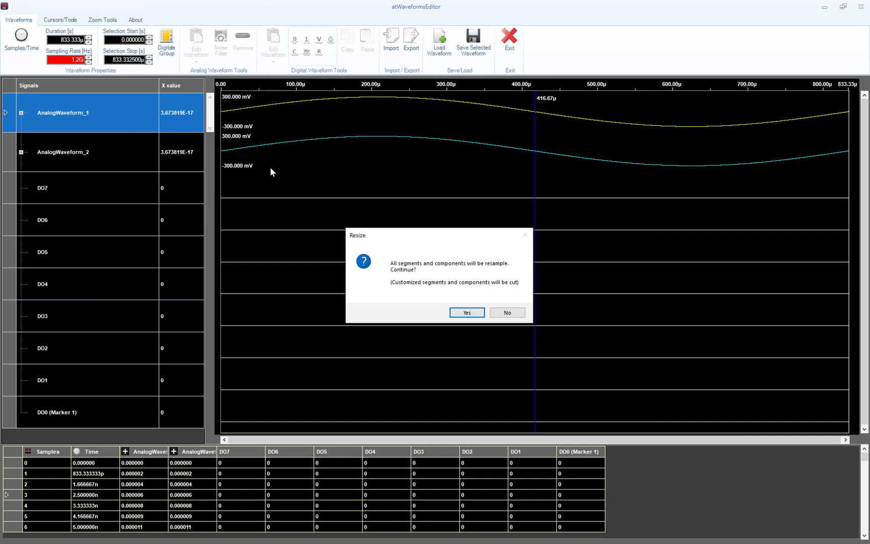
click(467, 313)
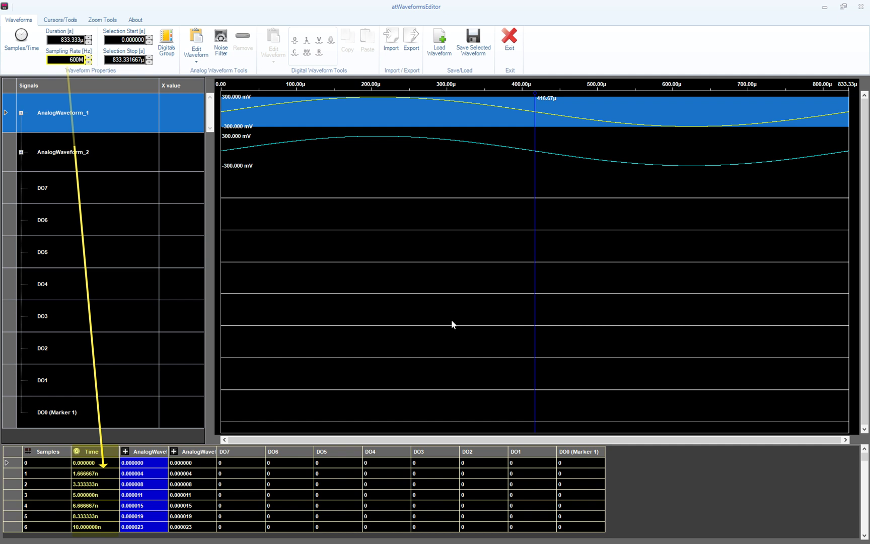
click(824, 9)
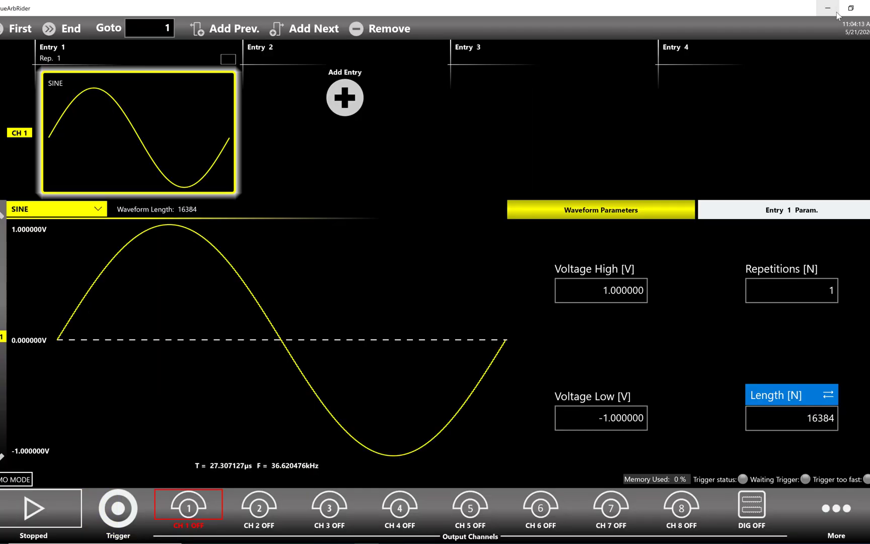
click(828, 513)
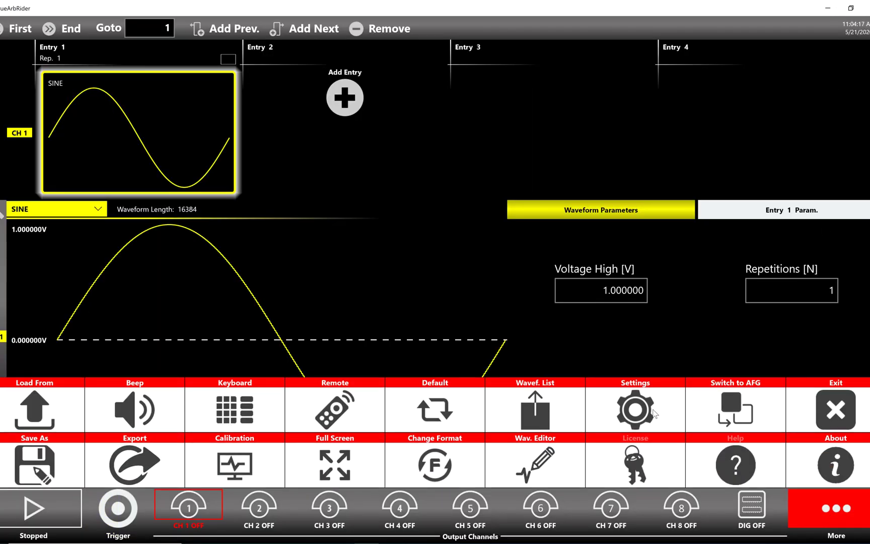
click(653, 408)
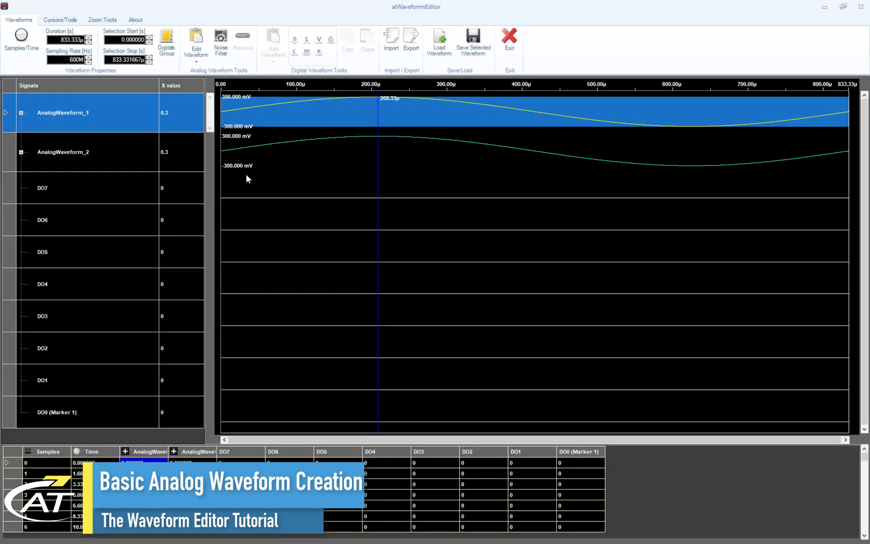
Step: Switch back to sample counts and resample the waveforms to 100k samples
click(25, 41)
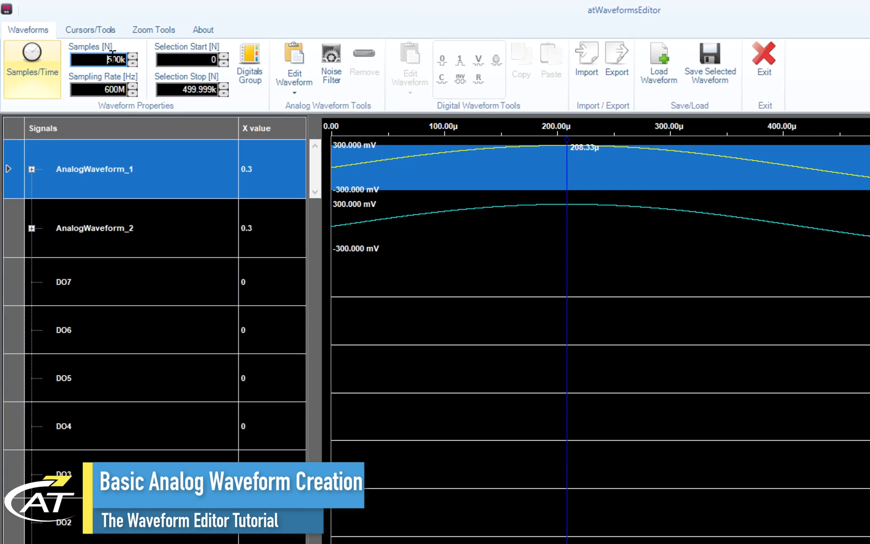
click(111, 55)
click(187, 205)
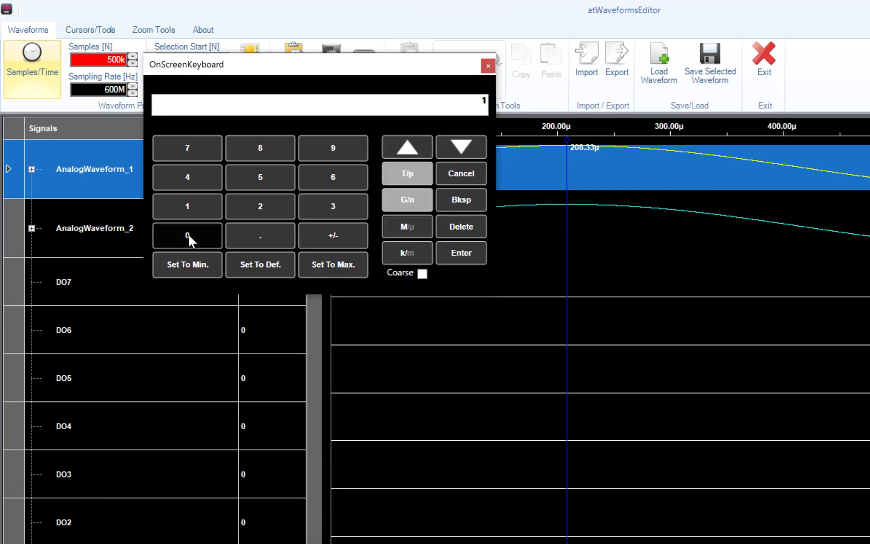
click(189, 237)
click(190, 239)
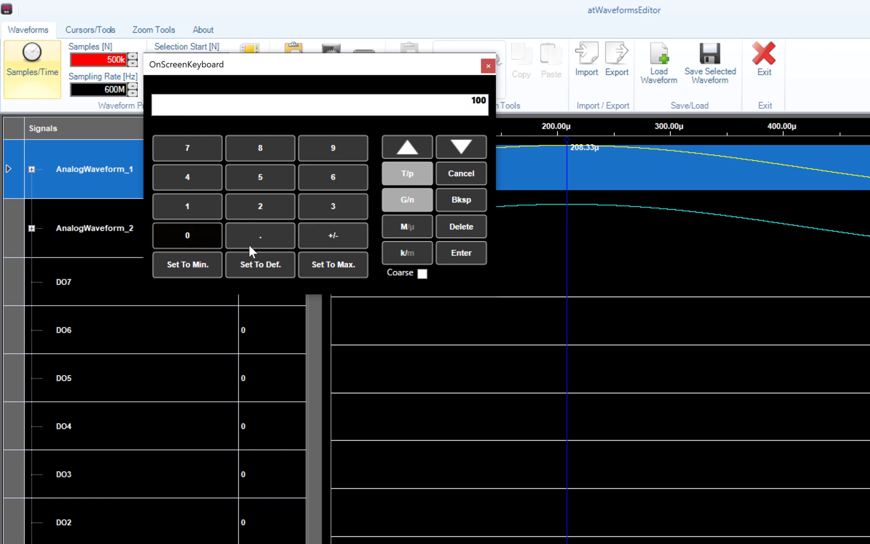
click(410, 255)
click(686, 470)
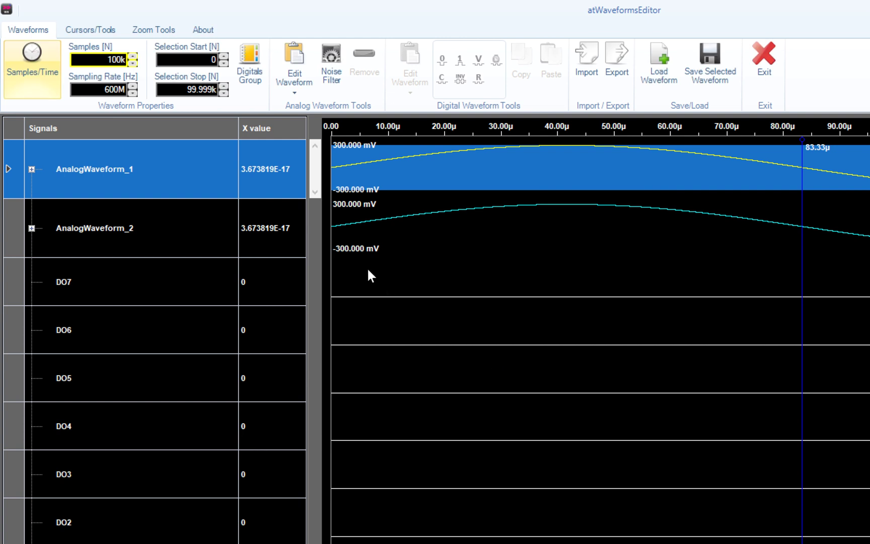
Step: Set the sampling rate back to 1.2G Hz
double_click(121, 89)
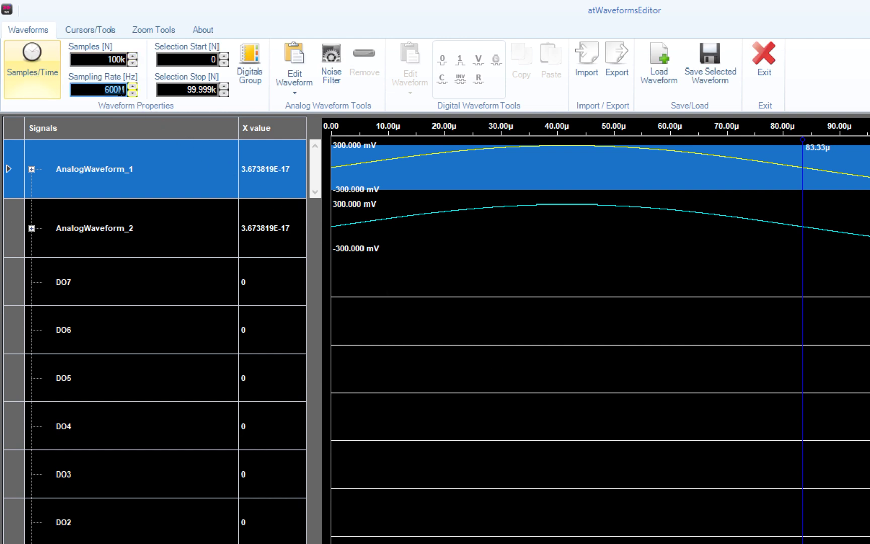
click(190, 227)
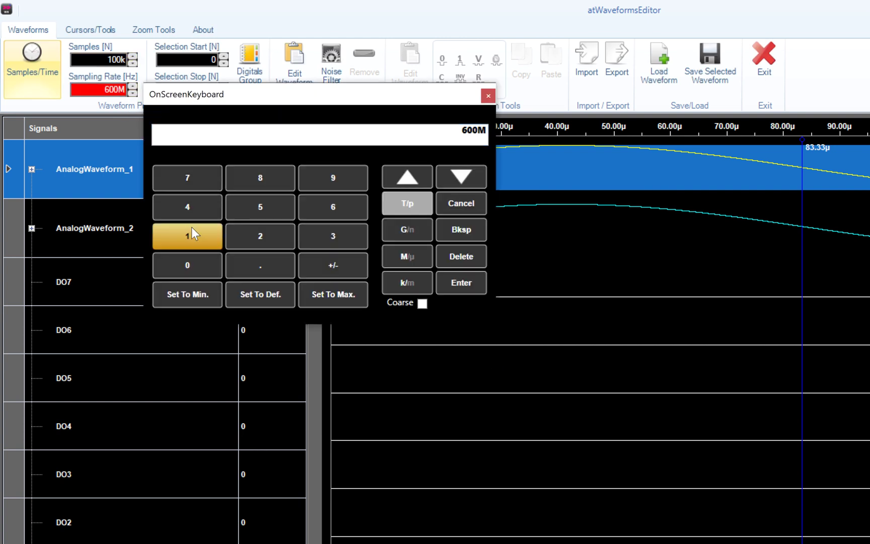
click(259, 274)
click(262, 237)
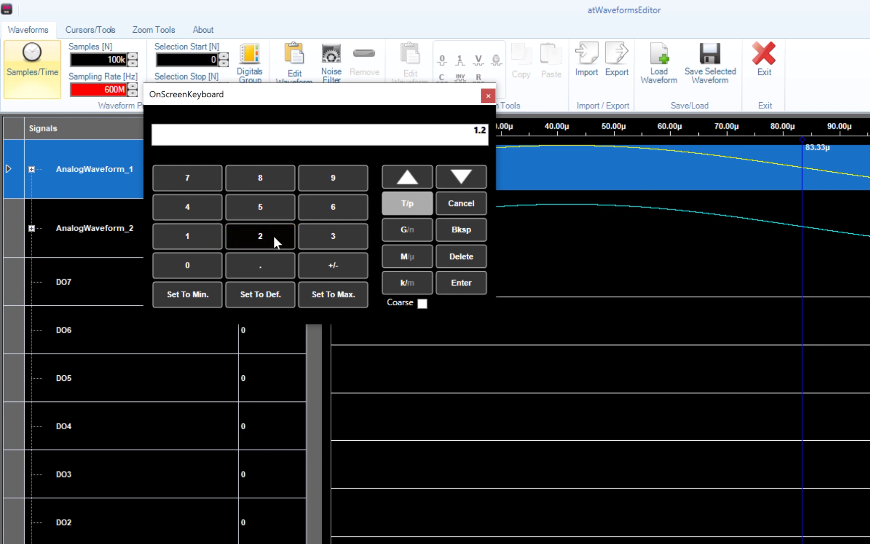
click(392, 235)
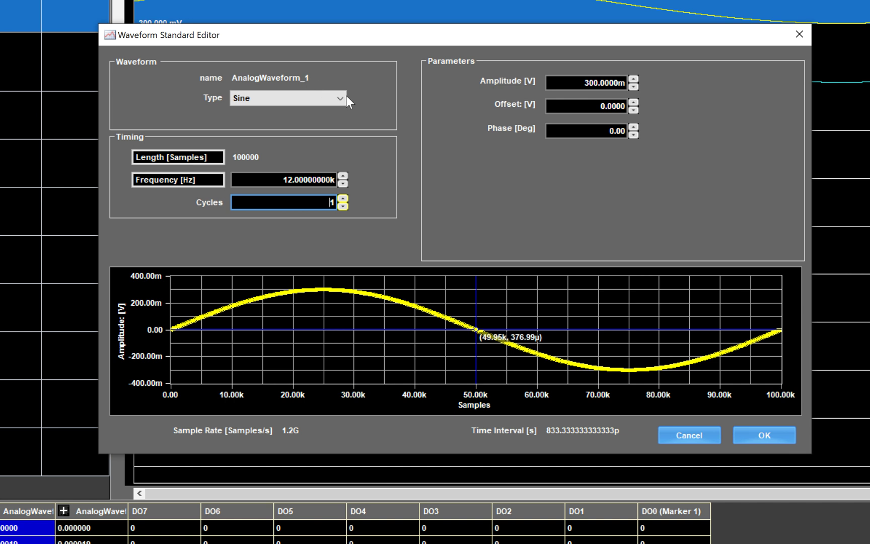
Step: Change AnalogWaveform_1 to a triangle wave with 4 cycles
click(343, 96)
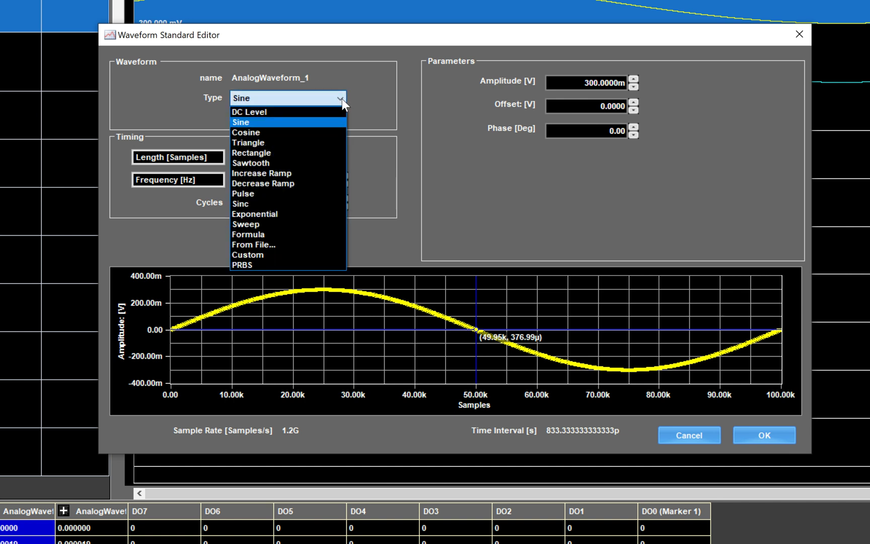
click(330, 142)
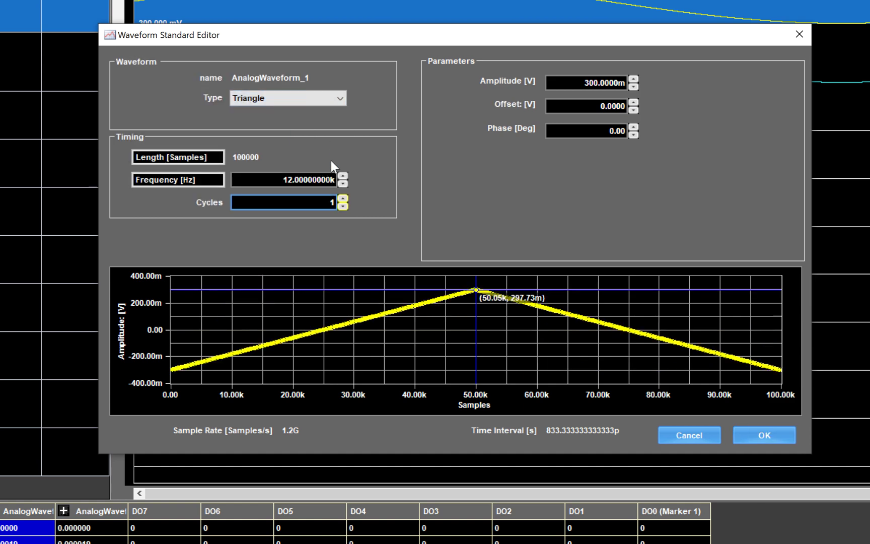
click(332, 201)
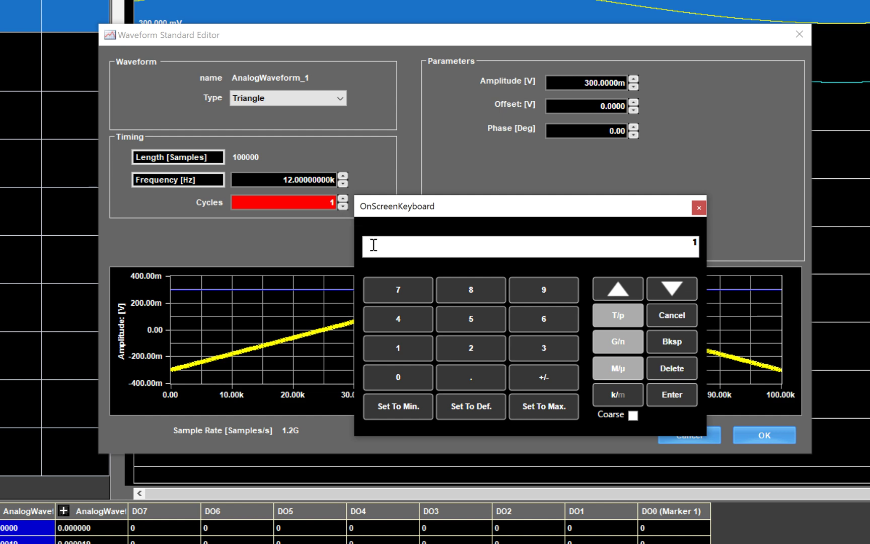
click(398, 318)
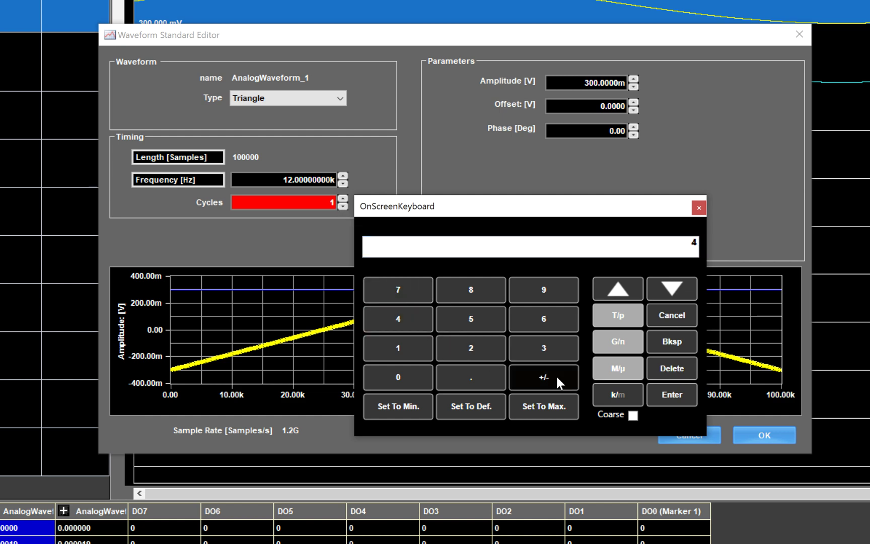
click(657, 397)
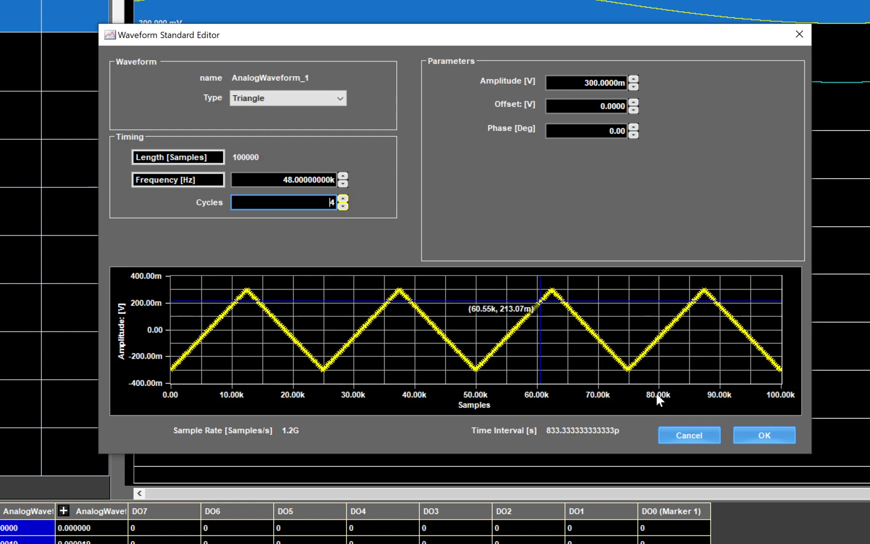
Step: Set the triangle's amplitude to 2 V and apply the settings
click(604, 84)
double_click(604, 84)
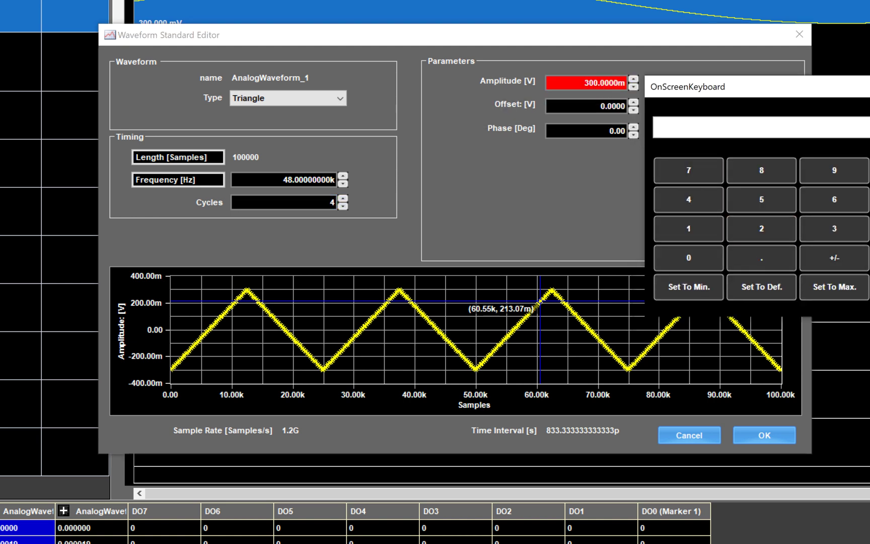
key(Return)
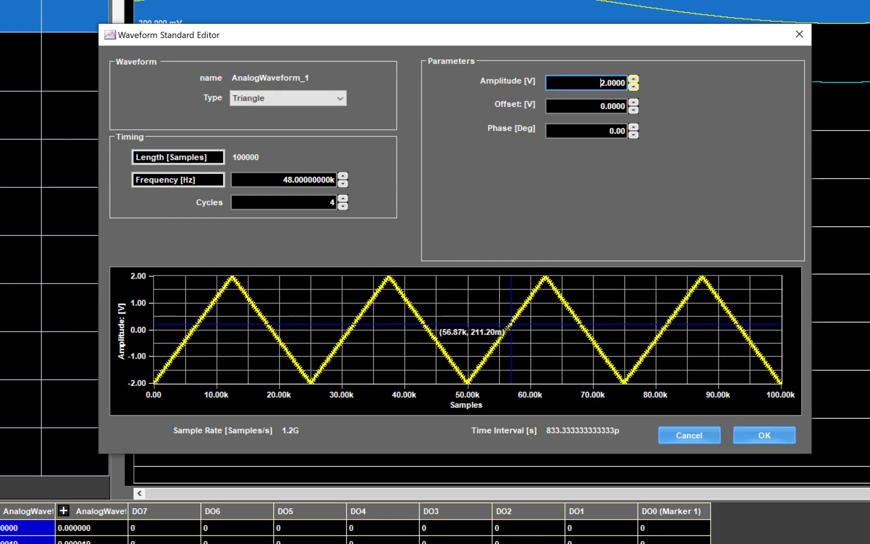
click(777, 434)
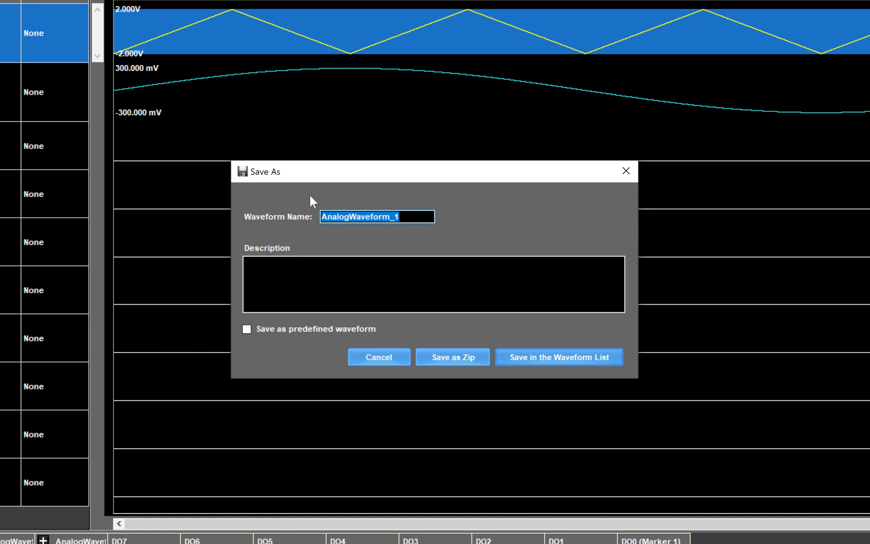
Step: Save the waveform as Triangle_Test with description 'Triangle Waveform 2V Amplitude'
text(Triangle)
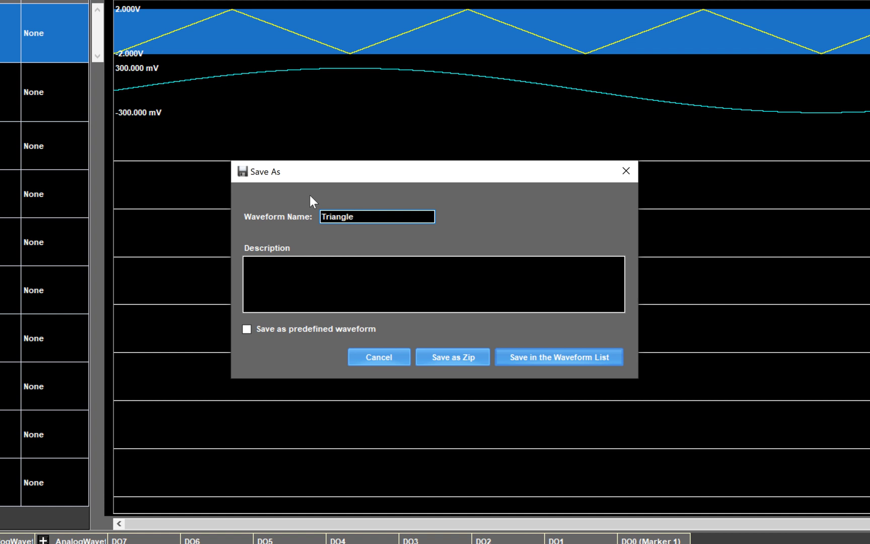
text(_Test)
key(Tab)
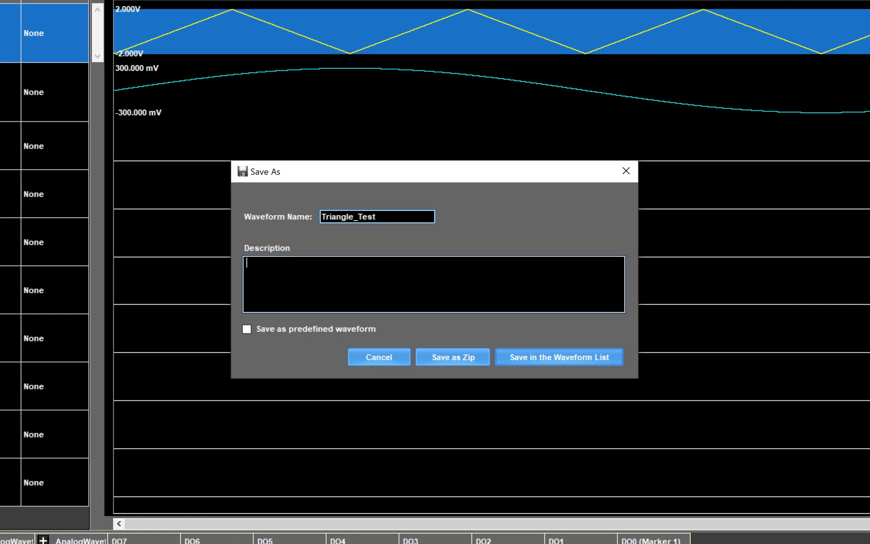
text(Tria)
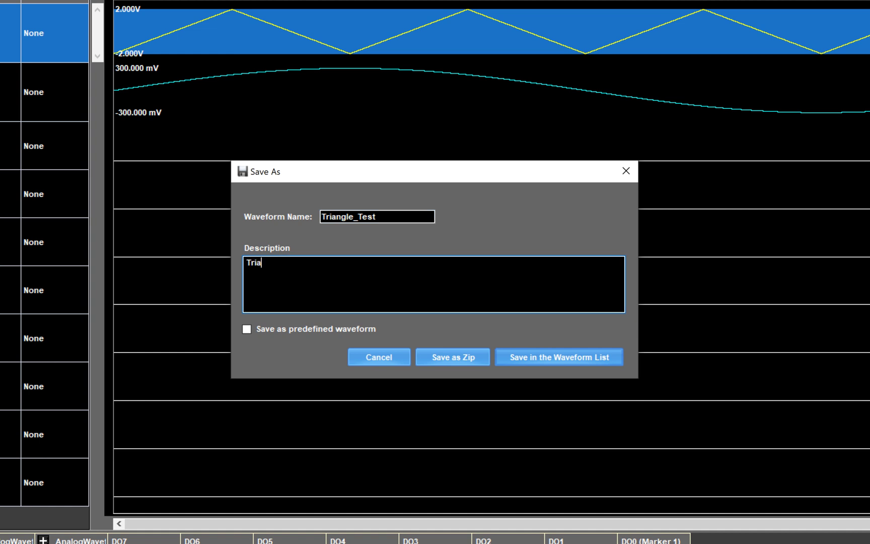
text(ngle Waveform 2V Amplitude)
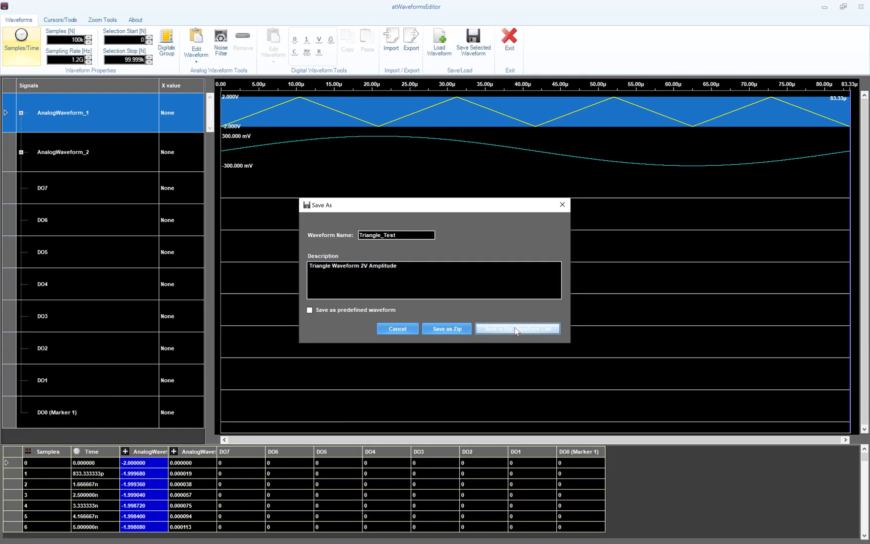
click(548, 352)
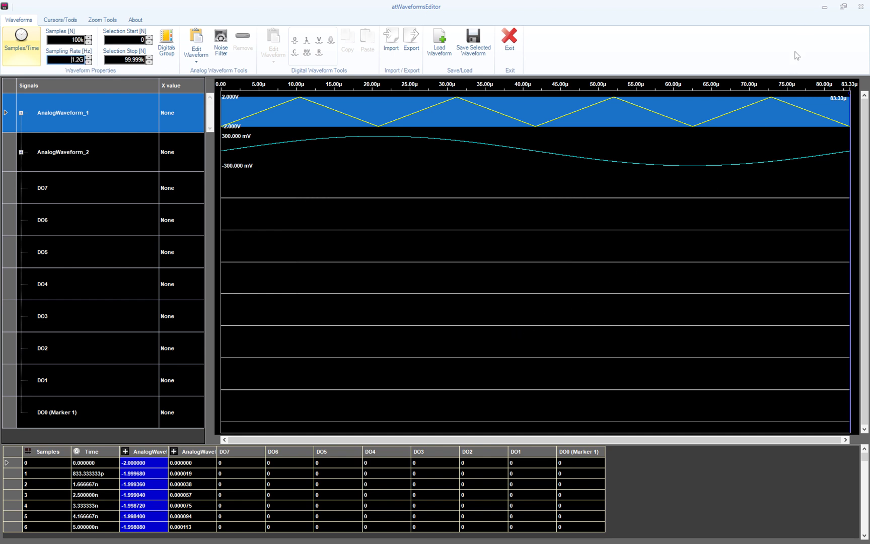
Step: Close the waveform editor and preview Triangle_Test in the stored waveform list
click(860, 7)
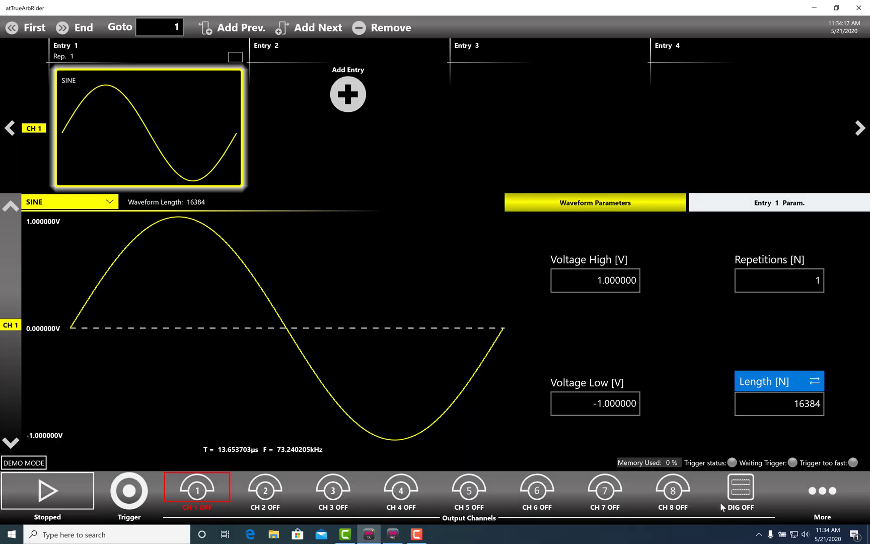
click(830, 500)
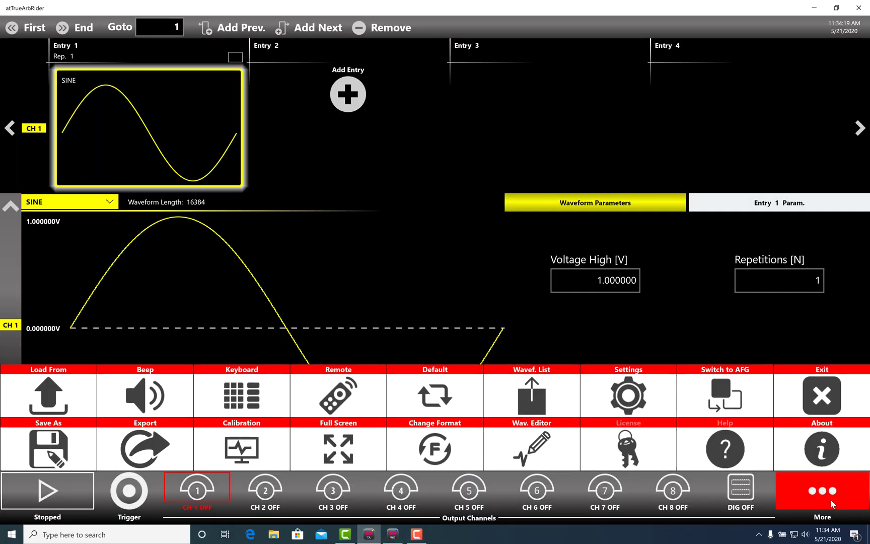
click(524, 391)
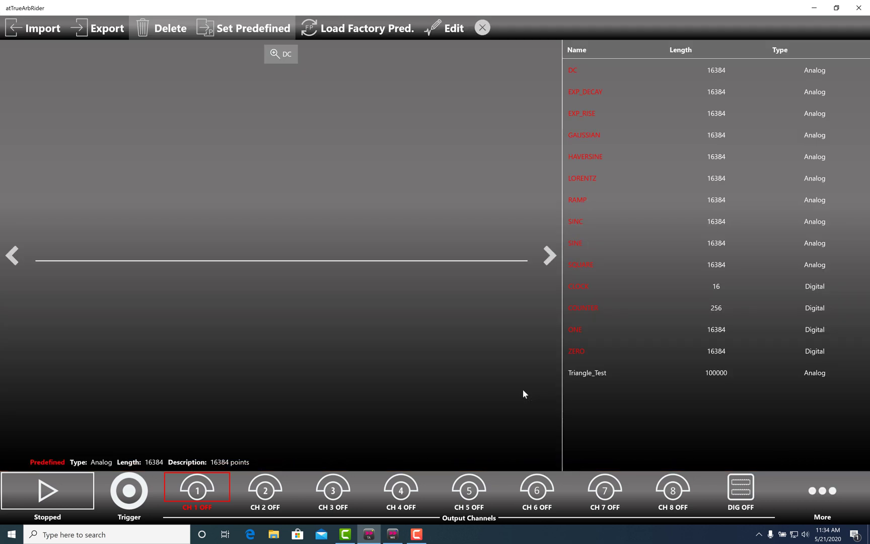
click(599, 380)
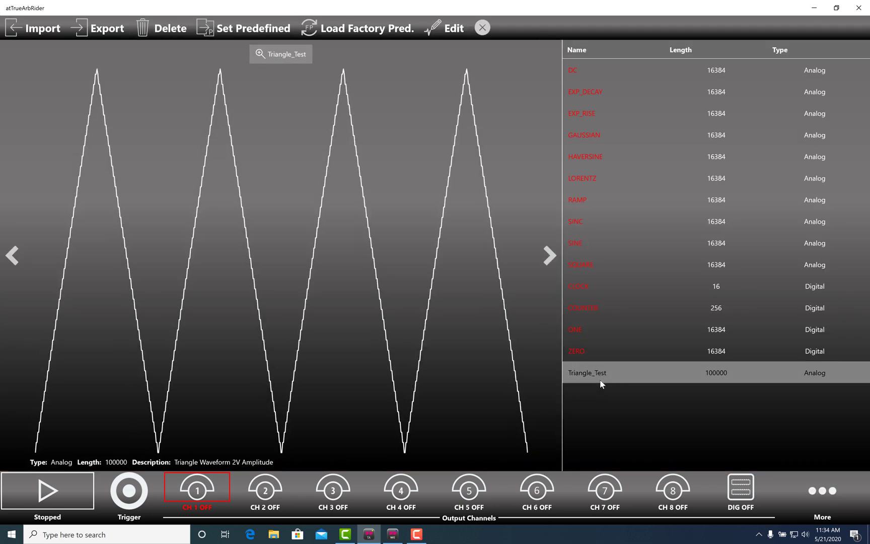
Step: Assign Triangle_Test to Entry 1 on CH 1 and start playback with all outputs on
click(482, 29)
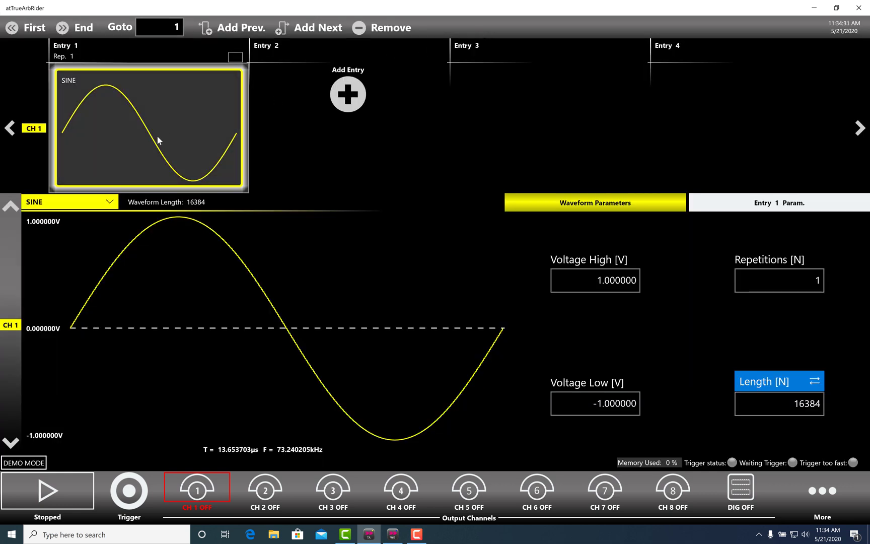
click(107, 201)
scroll(151, 196, down, 1)
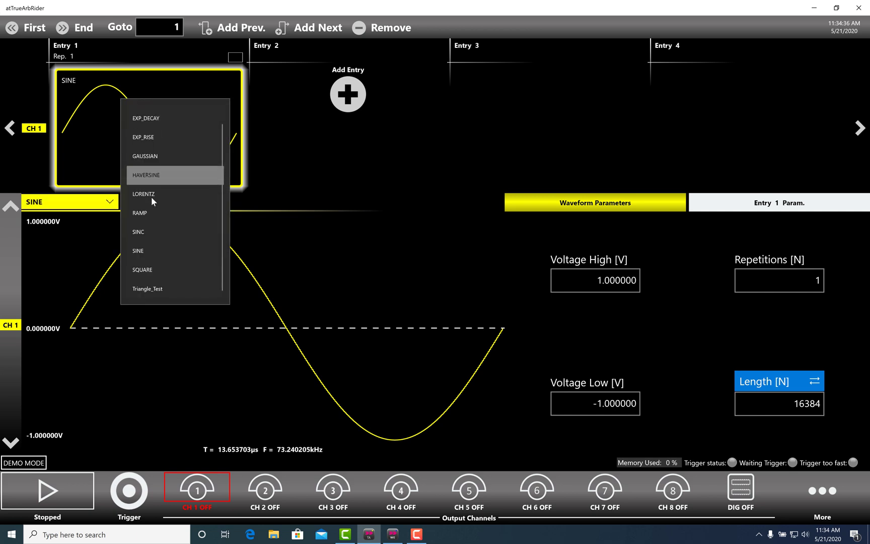
click(152, 287)
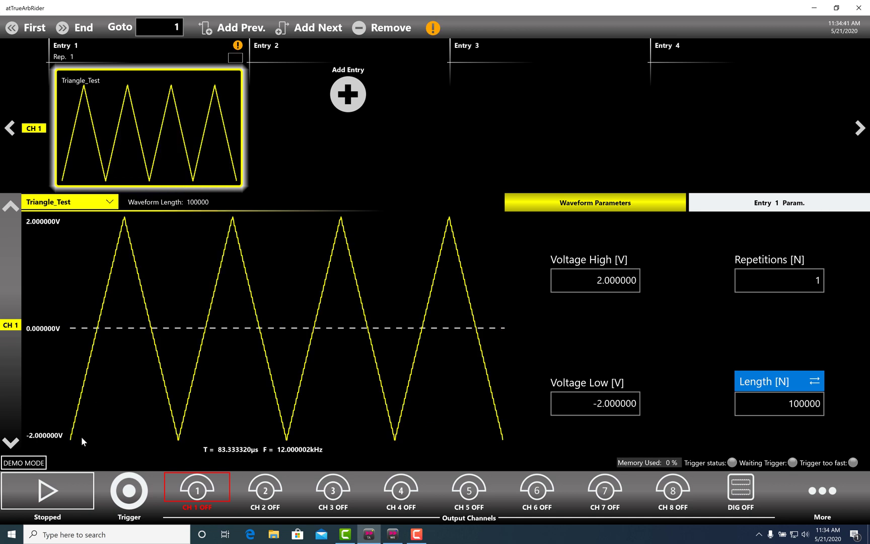
click(70, 491)
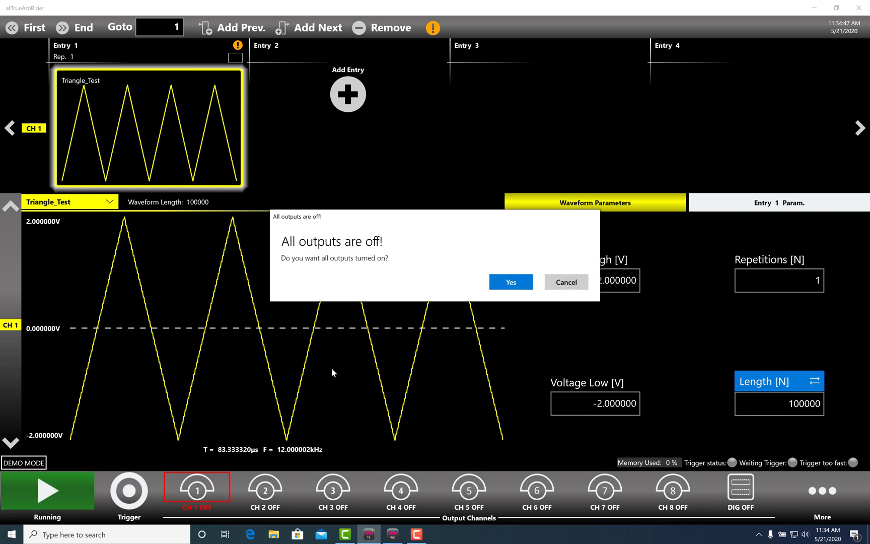
click(506, 284)
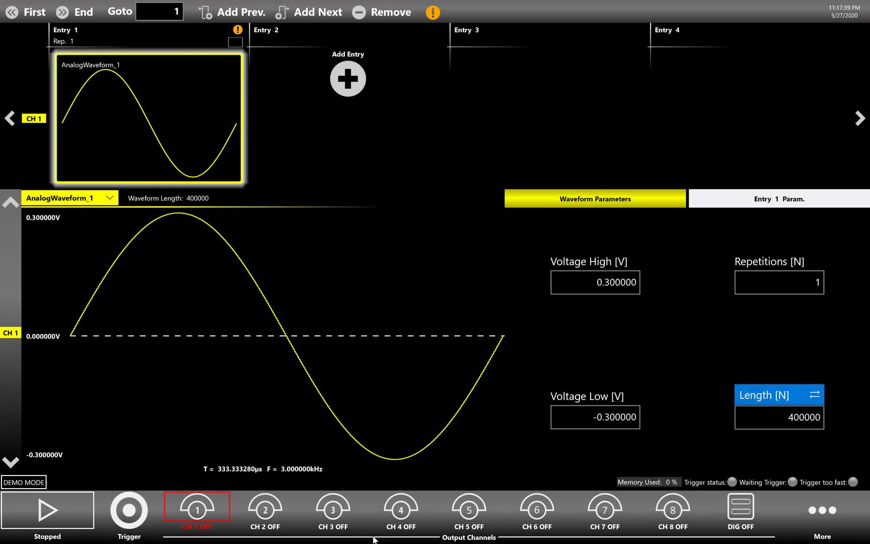
Step: Open AnalogWaveform_1 from the More > Wavef. List in atWaveformsEditor for editing
click(832, 510)
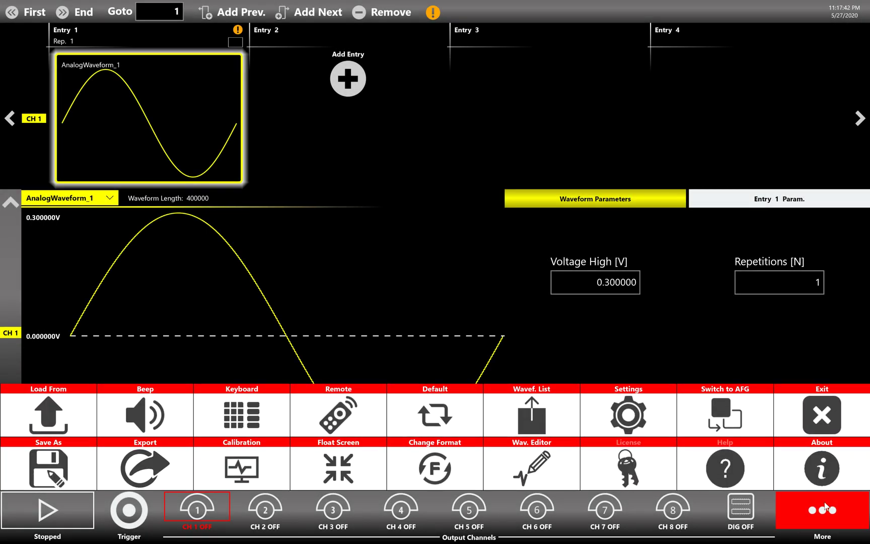
click(539, 422)
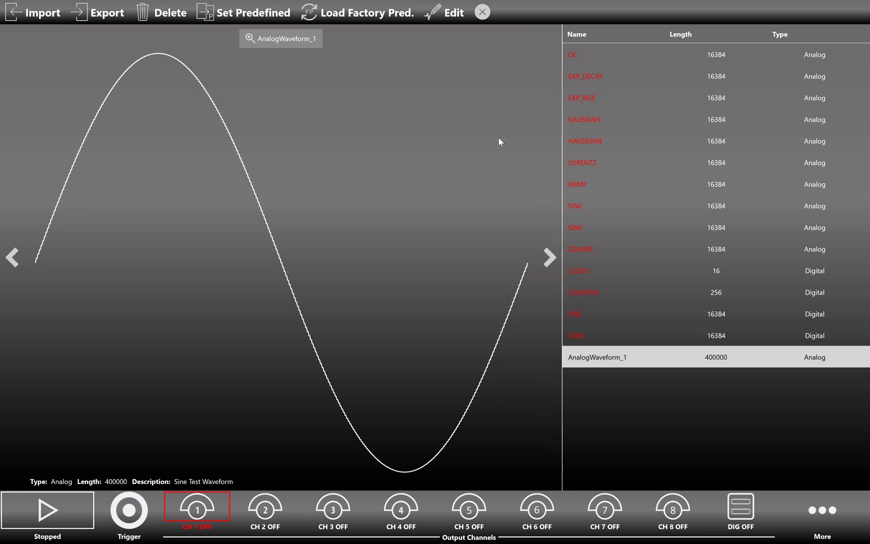
click(450, 14)
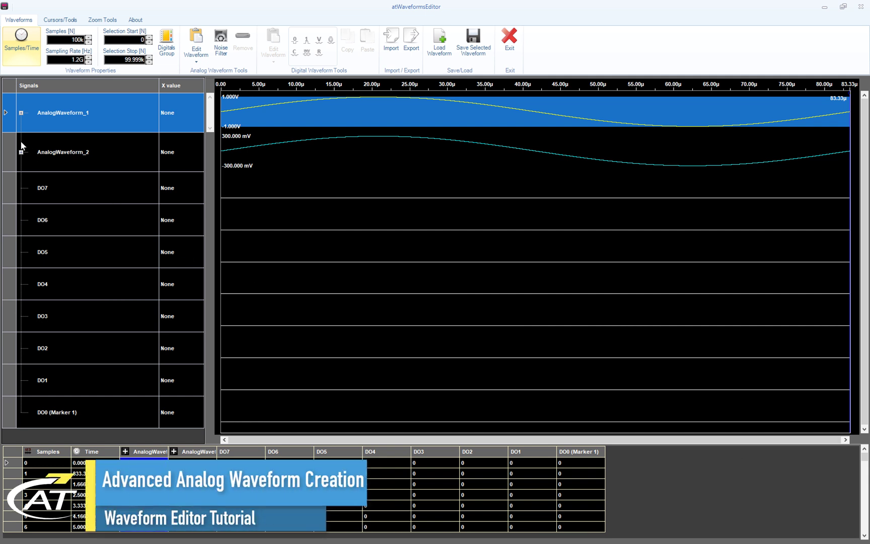
Step: Enlarge the AnalogWaveform_1 track and expand it to show Segment1 and Component1, leaving Segment1 selected
drag(10, 133, 7, 251)
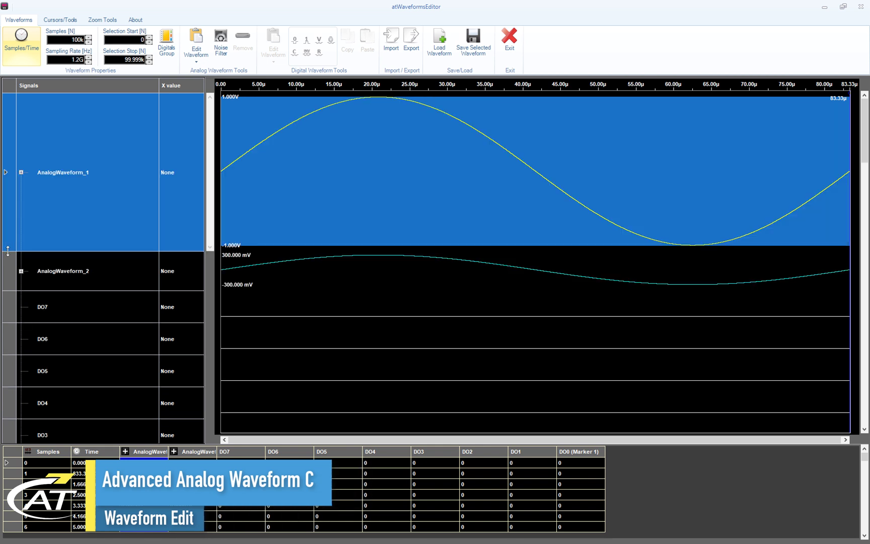
click(20, 172)
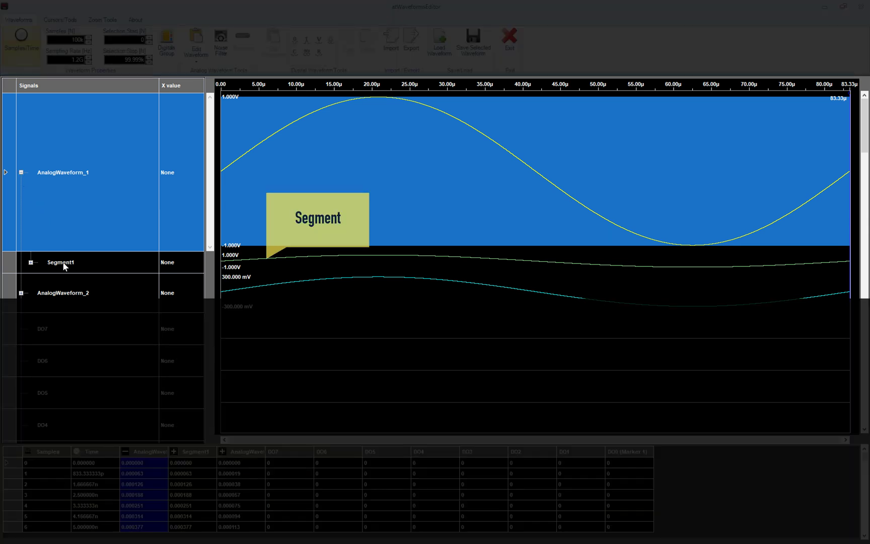
click(64, 263)
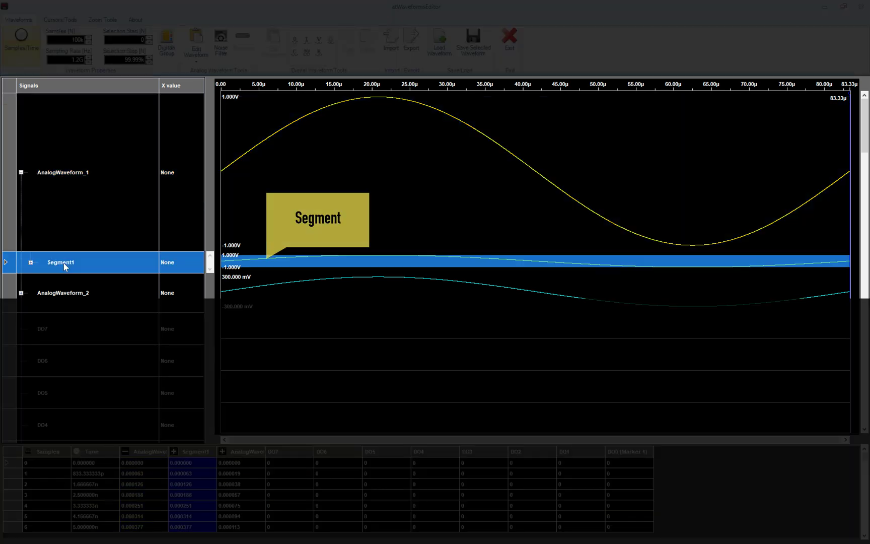
click(31, 262)
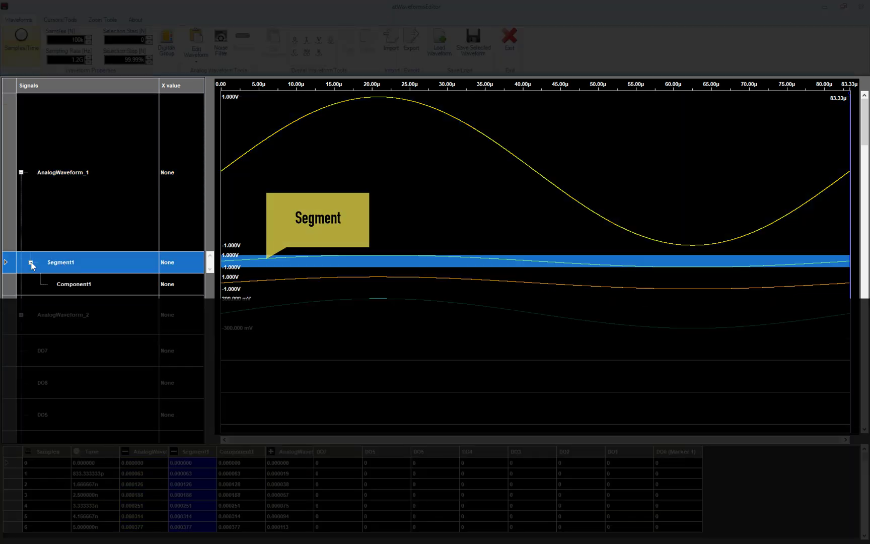
click(55, 285)
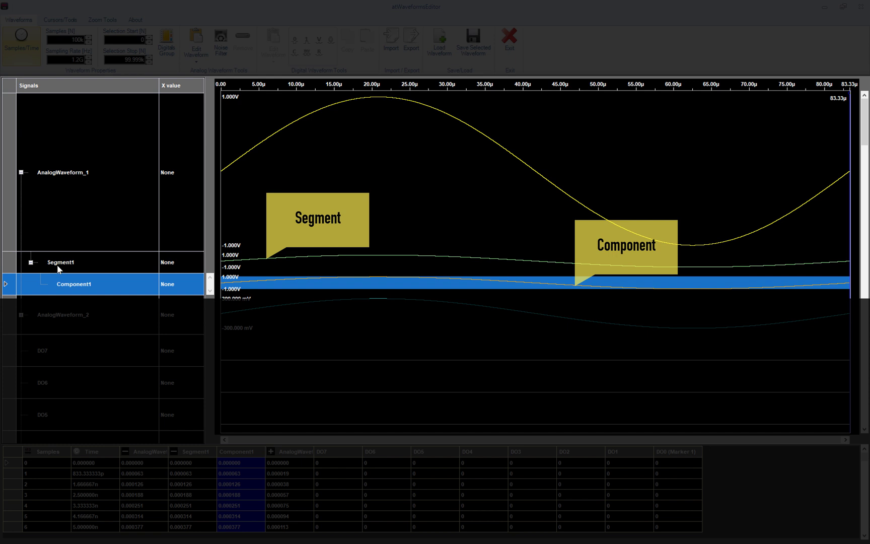
click(59, 269)
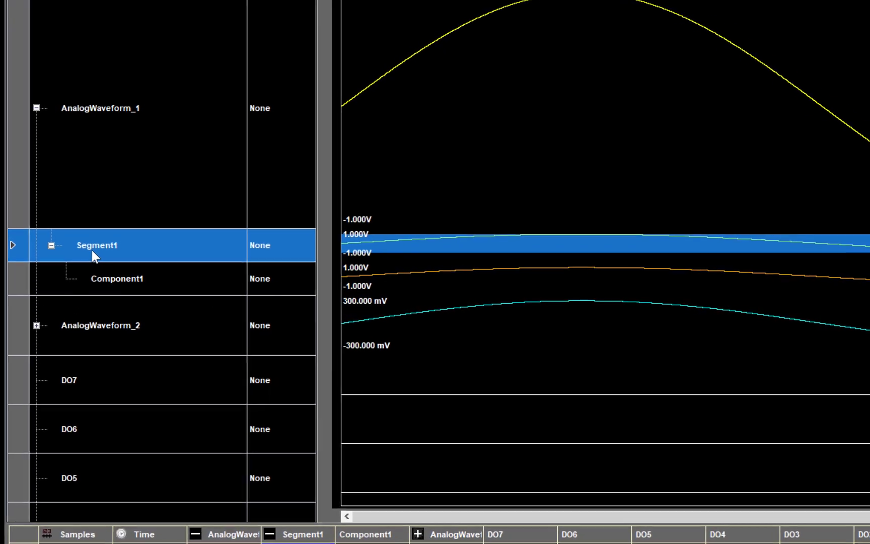
Step: Shorten Segment1 of AnalogWaveform_1 to a new length of 30k samples
right_click(59, 268)
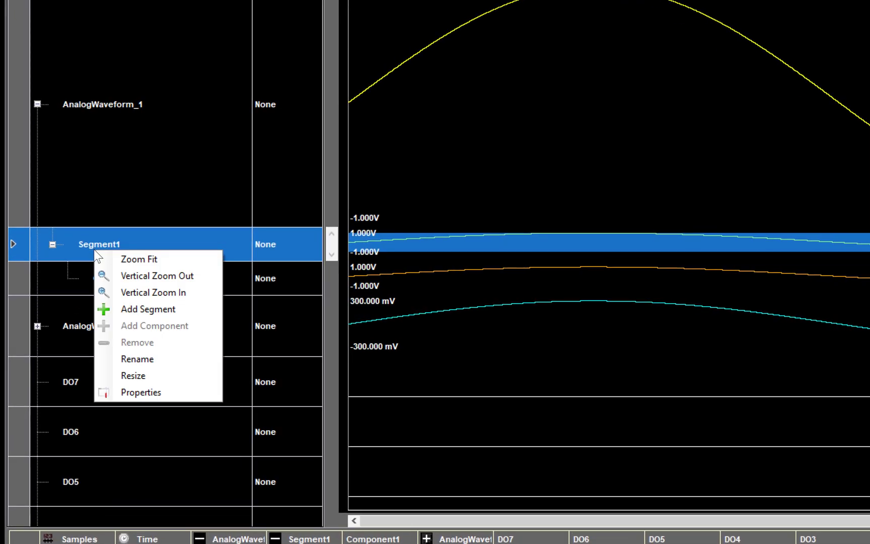
click(132, 376)
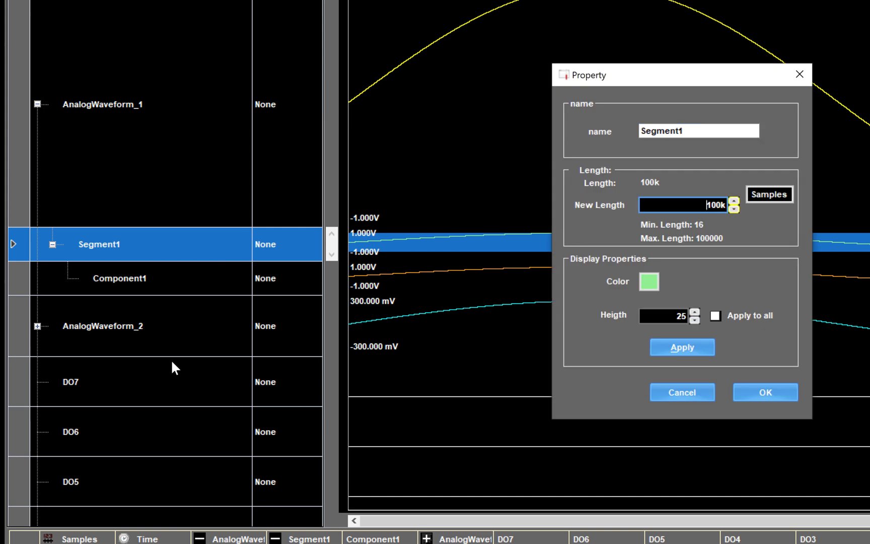
click(707, 205)
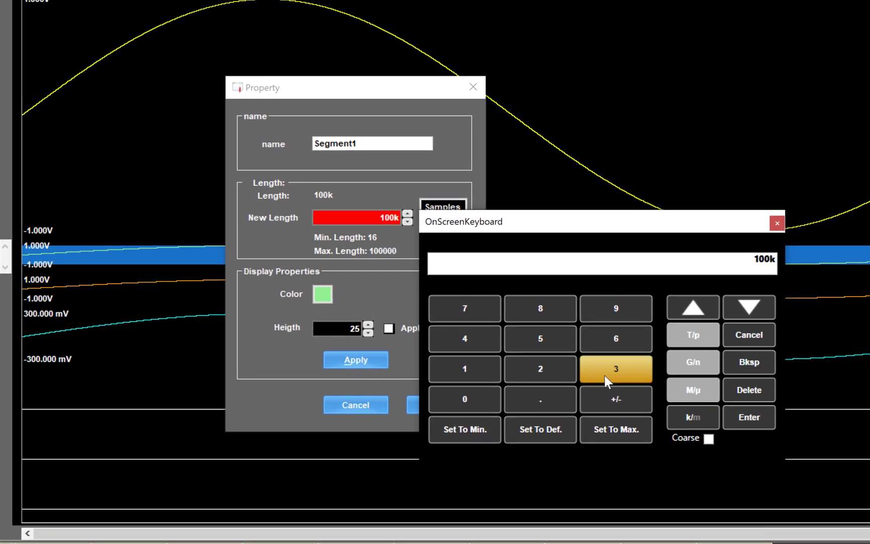
click(604, 375)
click(479, 396)
click(673, 421)
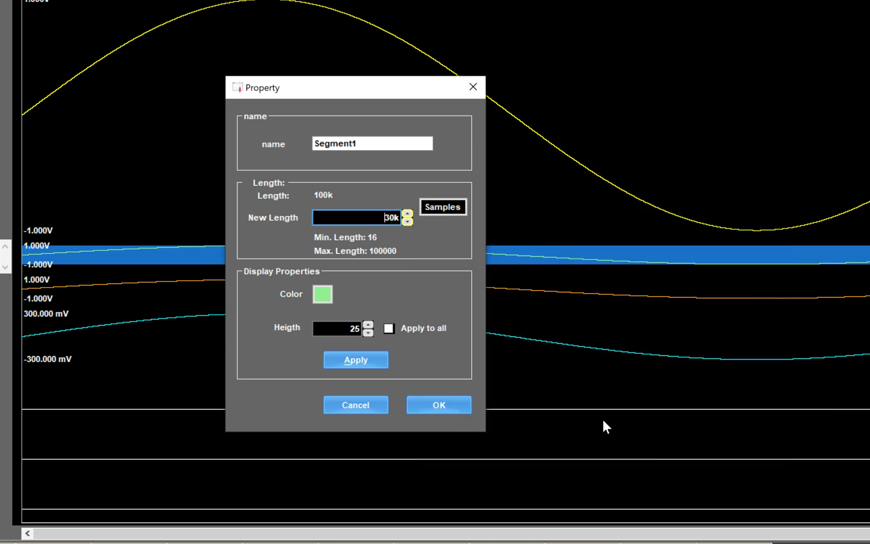
click(439, 404)
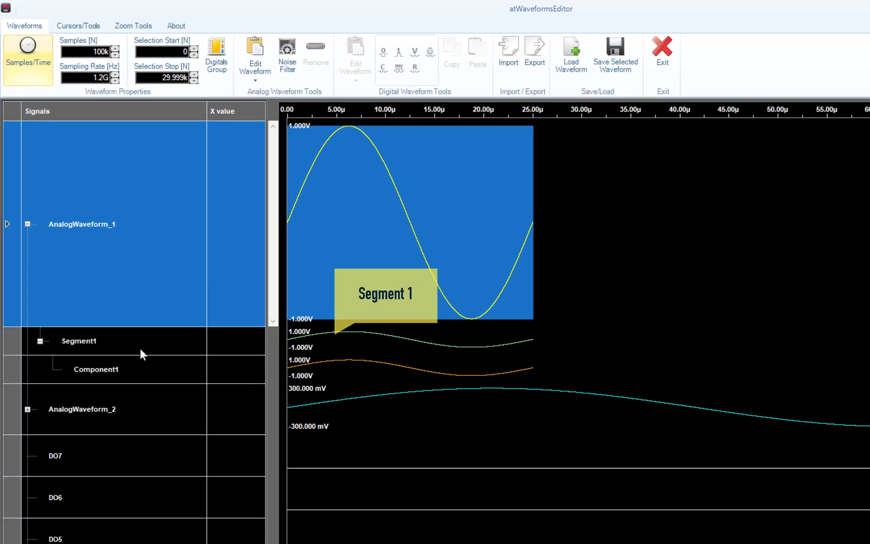
Step: Add a 30k-sample Segment2 after Segment1
click(134, 340)
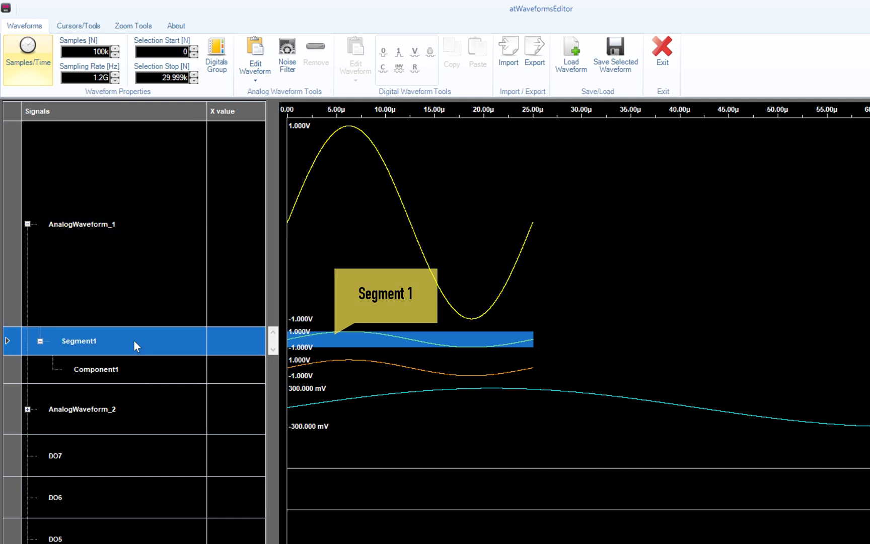
right_click(134, 341)
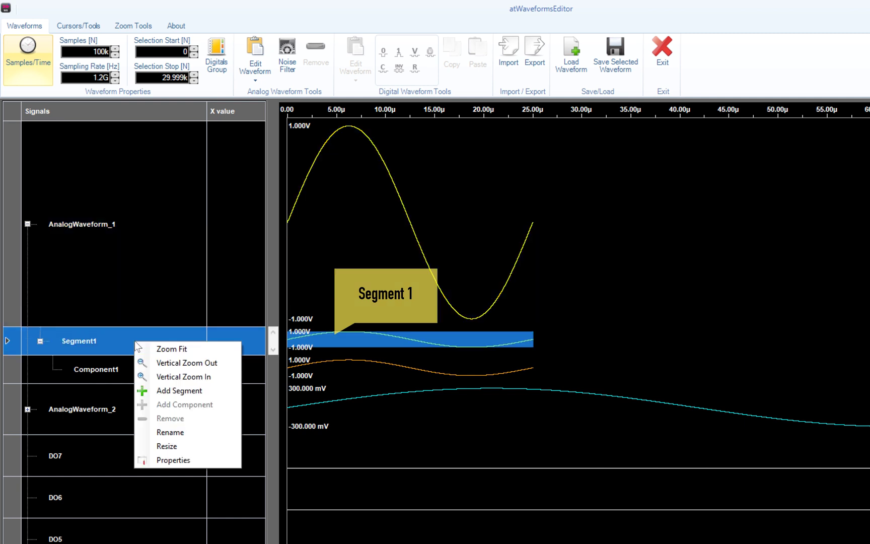
click(160, 391)
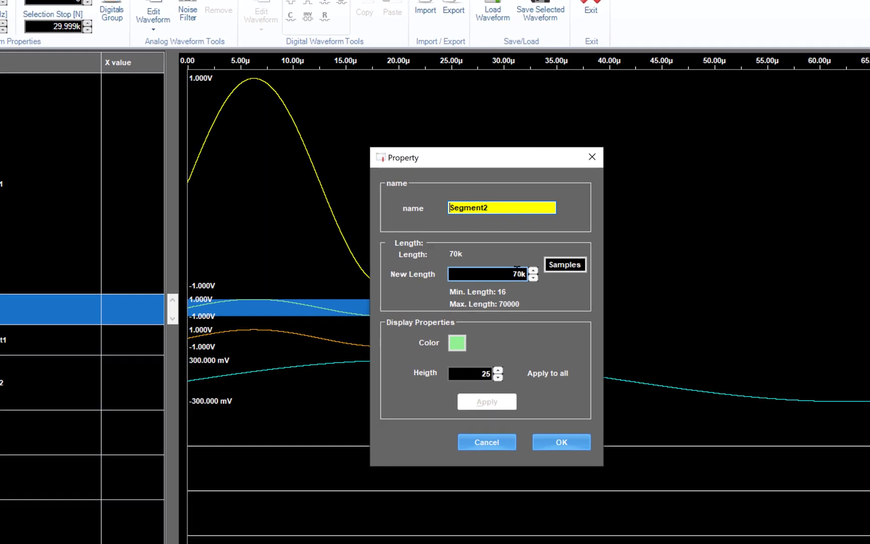
click(597, 307)
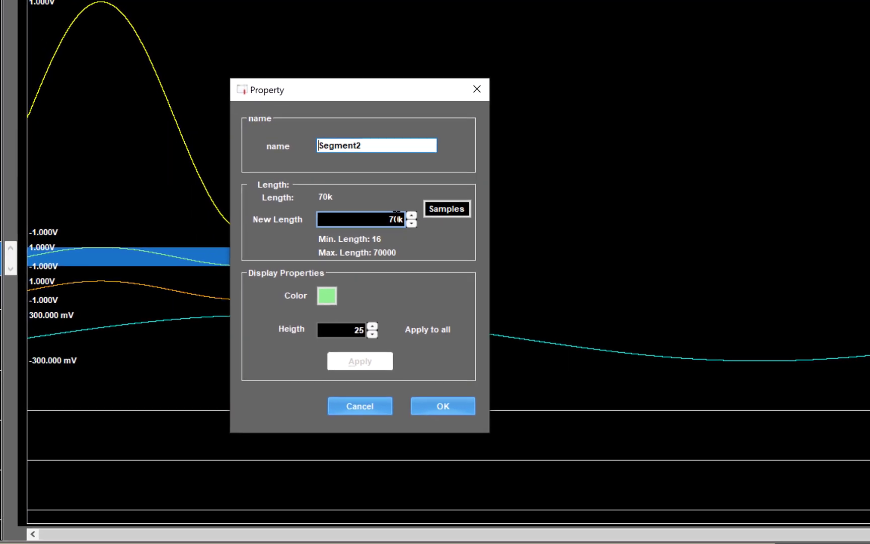
click(393, 217)
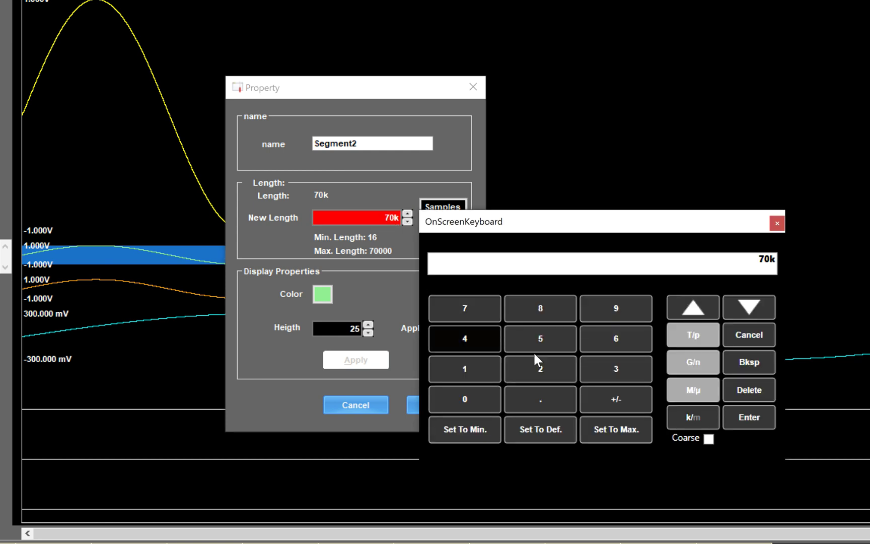
click(607, 359)
click(463, 404)
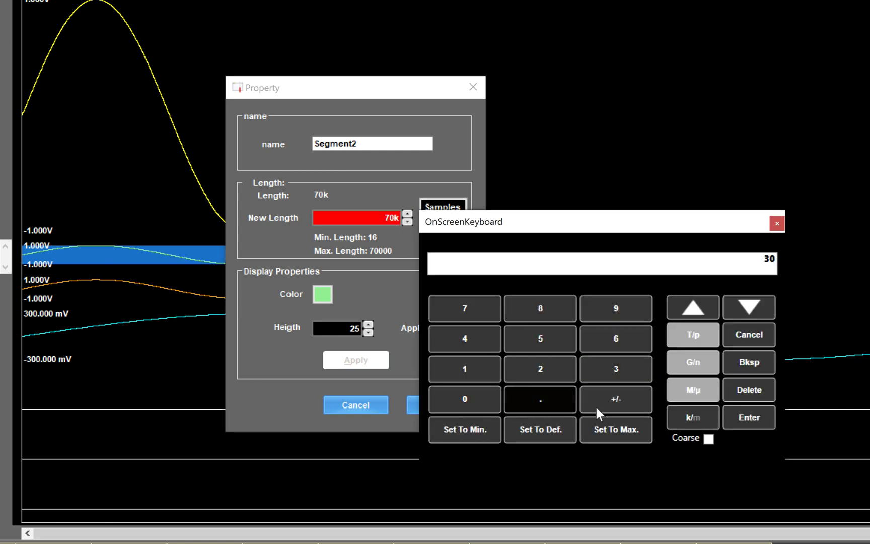
click(694, 418)
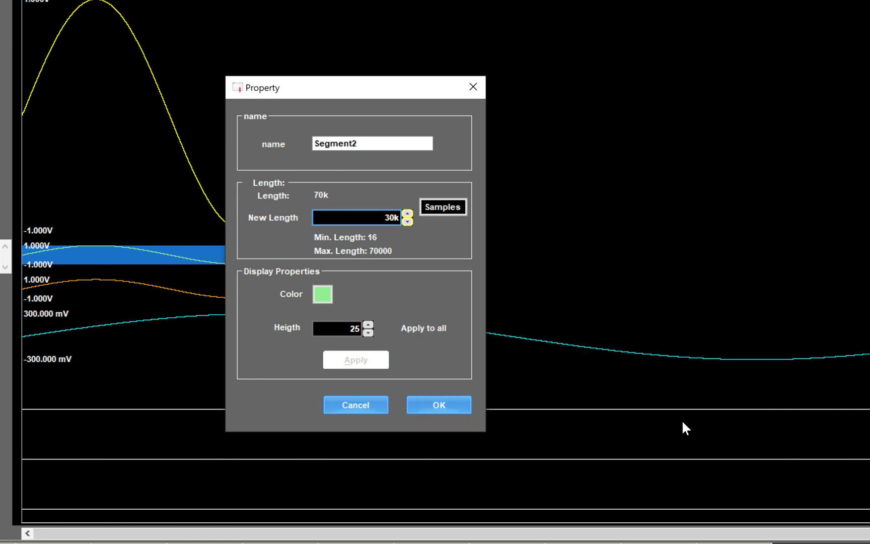
click(470, 409)
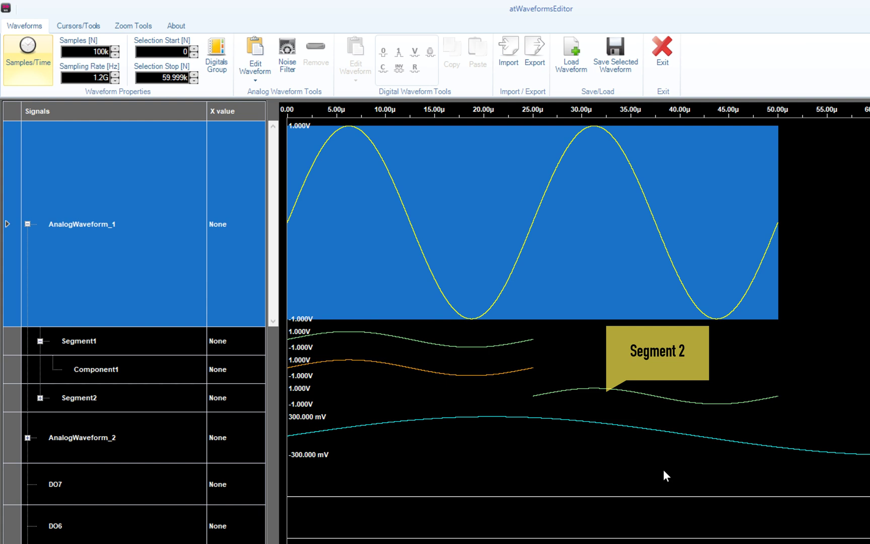
Step: Make Segment2 a Triangle waveform with 4 cycles
click(163, 393)
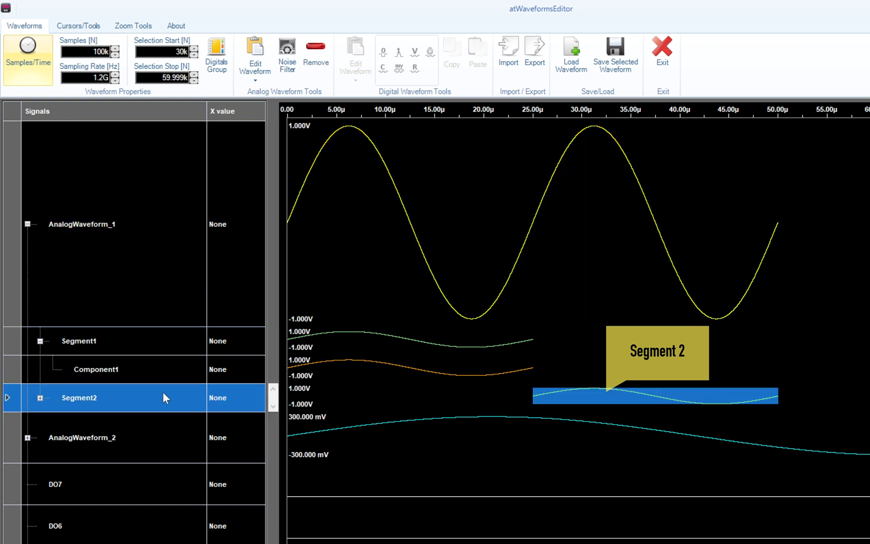
click(251, 48)
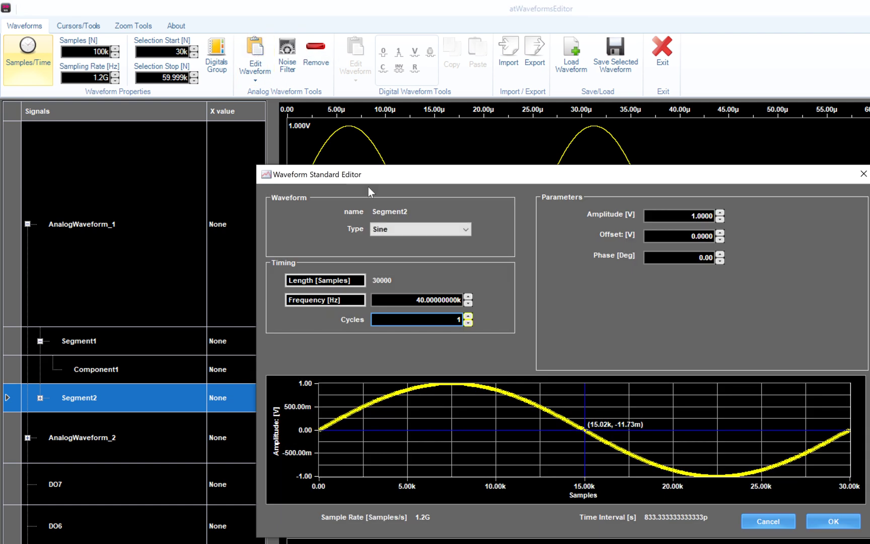
click(443, 231)
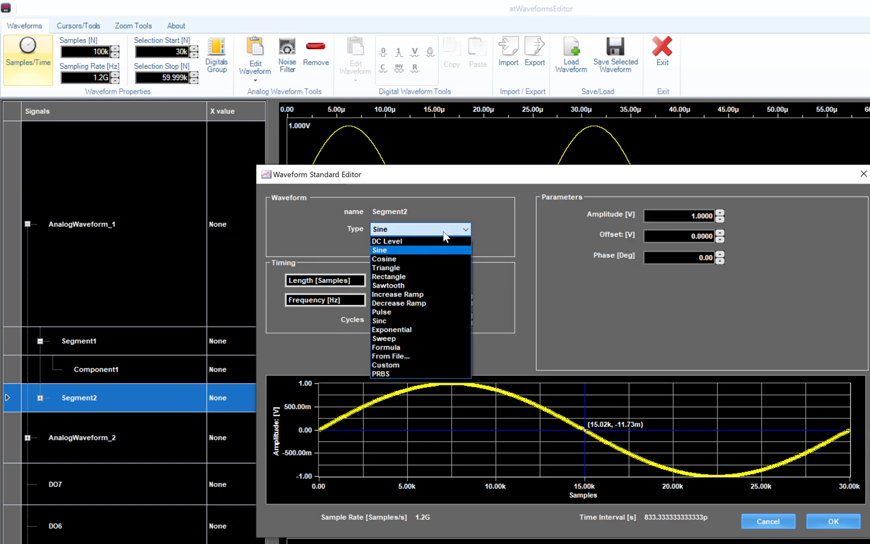
click(433, 267)
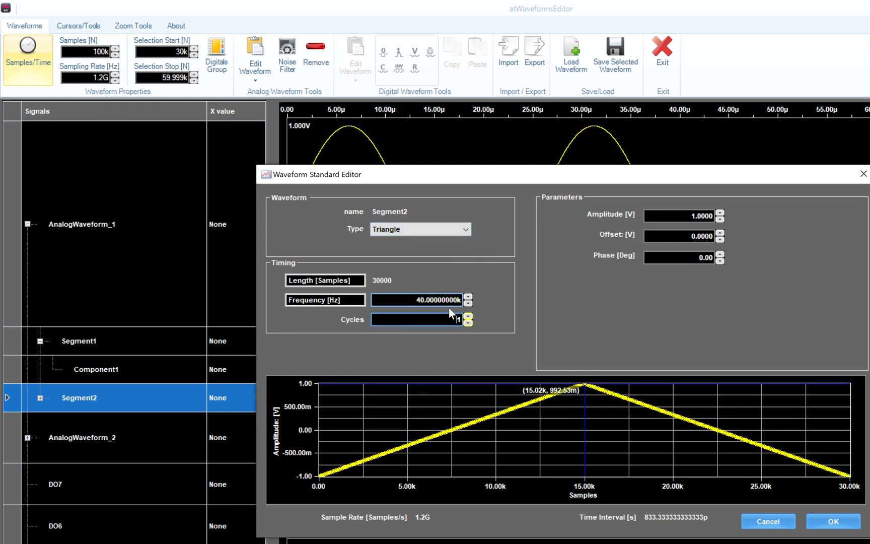
click(466, 317)
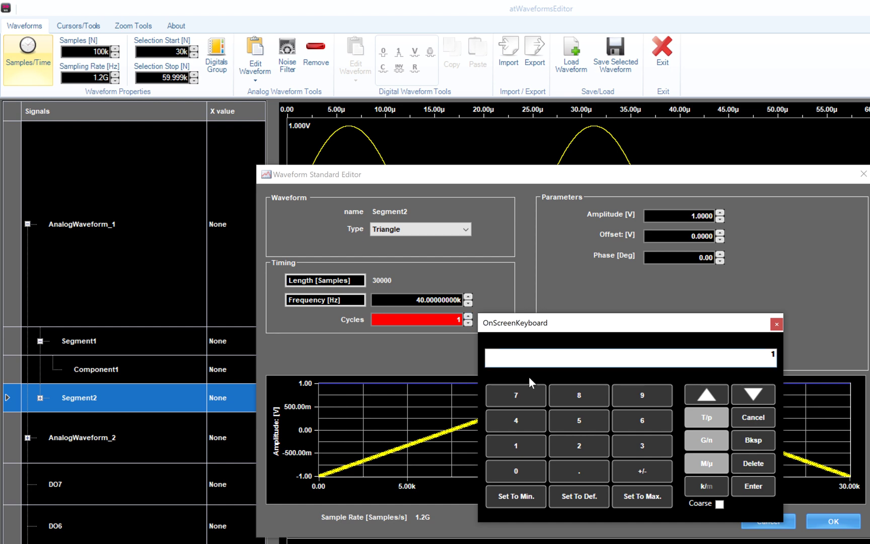
click(538, 422)
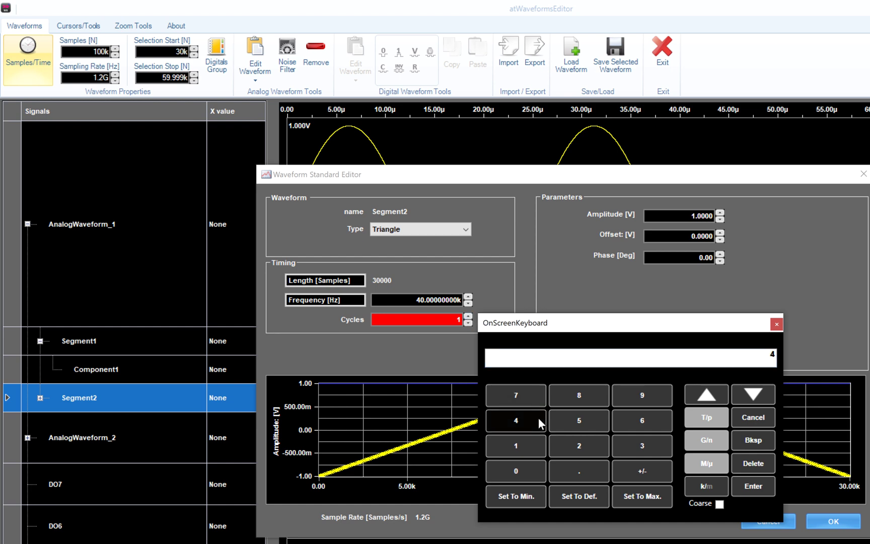
click(752, 487)
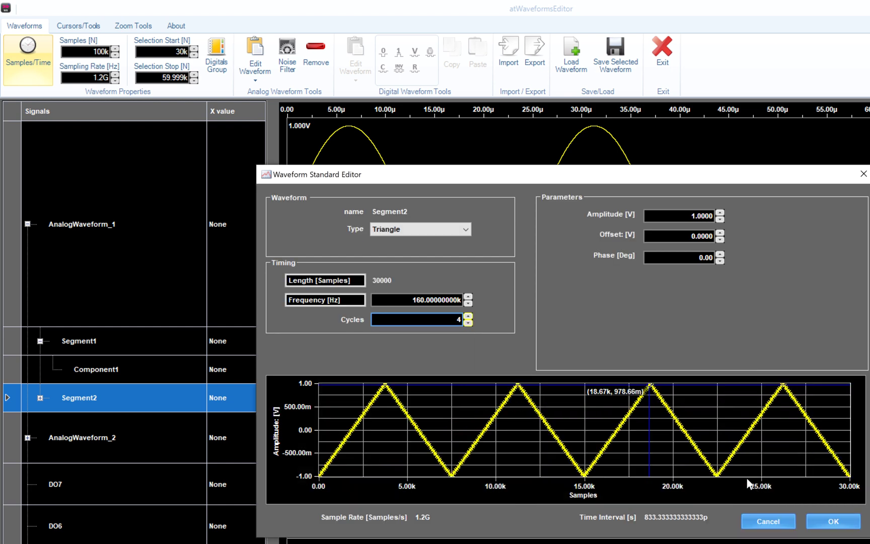
click(835, 520)
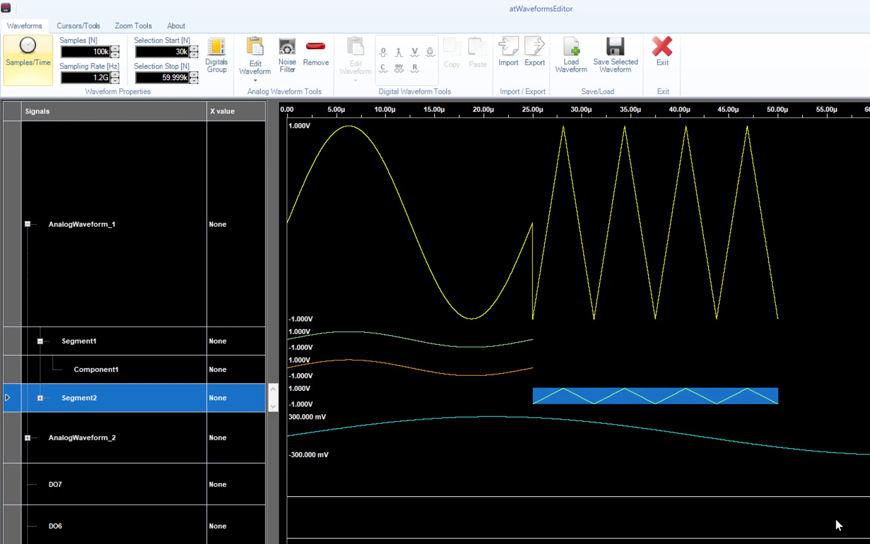
Step: Add a 40k-sample Segment3 after Segment2
right_click(137, 396)
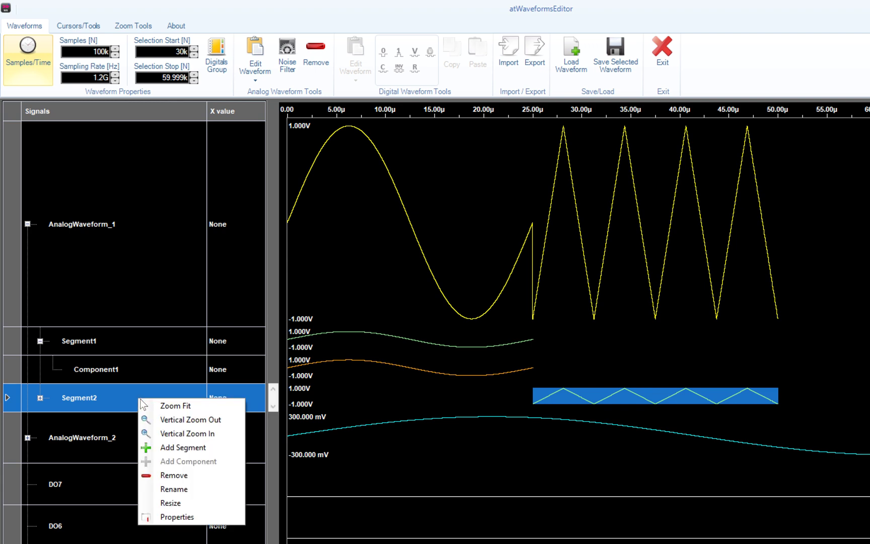
click(157, 447)
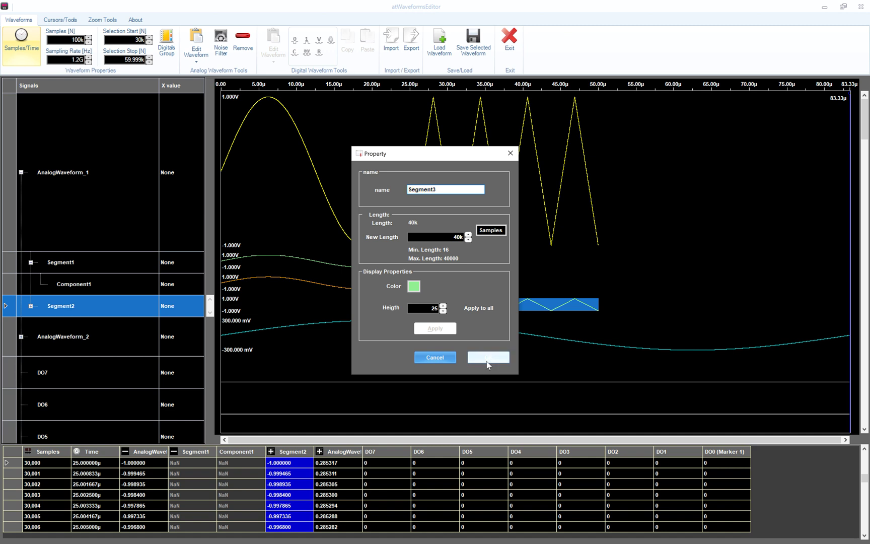
click(487, 360)
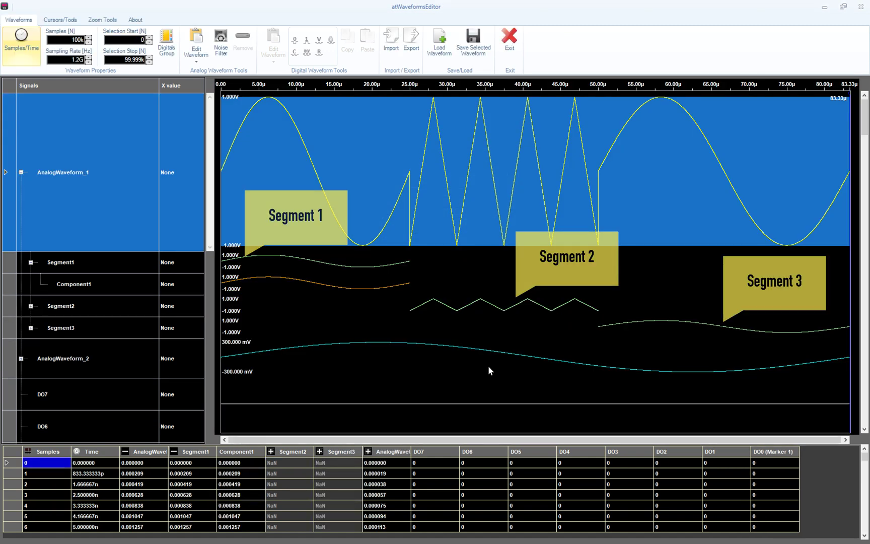
Step: Change Segment3's waveform type to Sinc
click(97, 331)
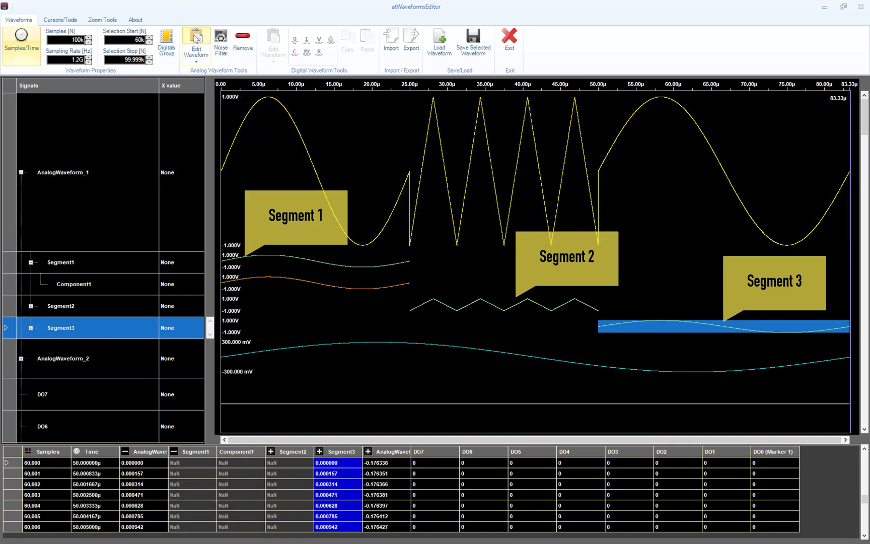
click(206, 49)
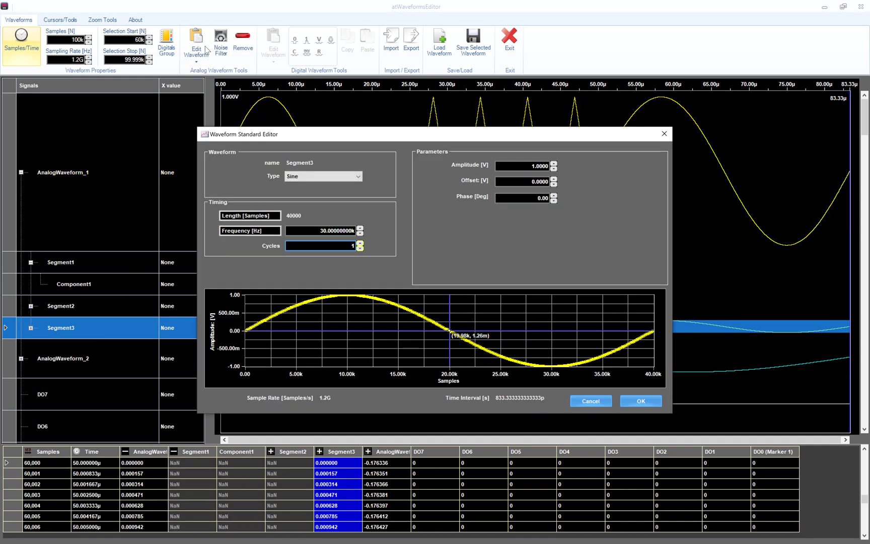
click(317, 176)
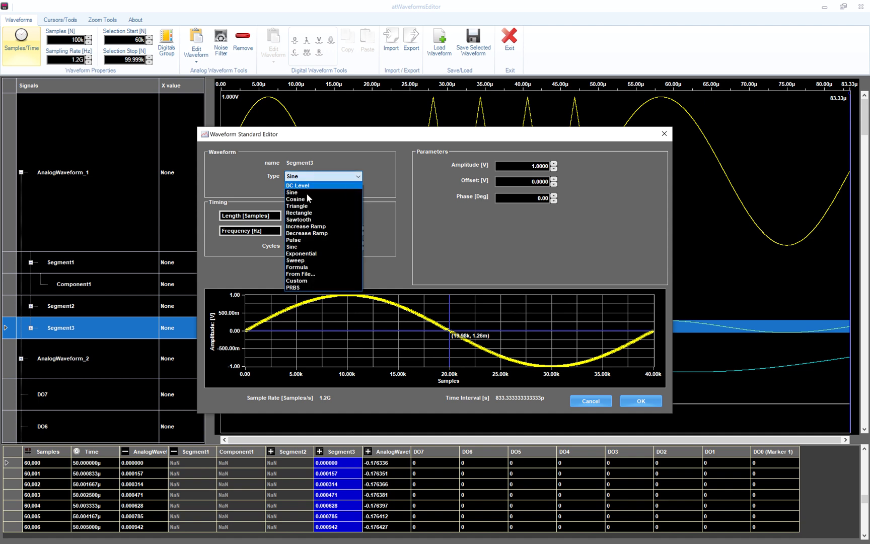
click(306, 246)
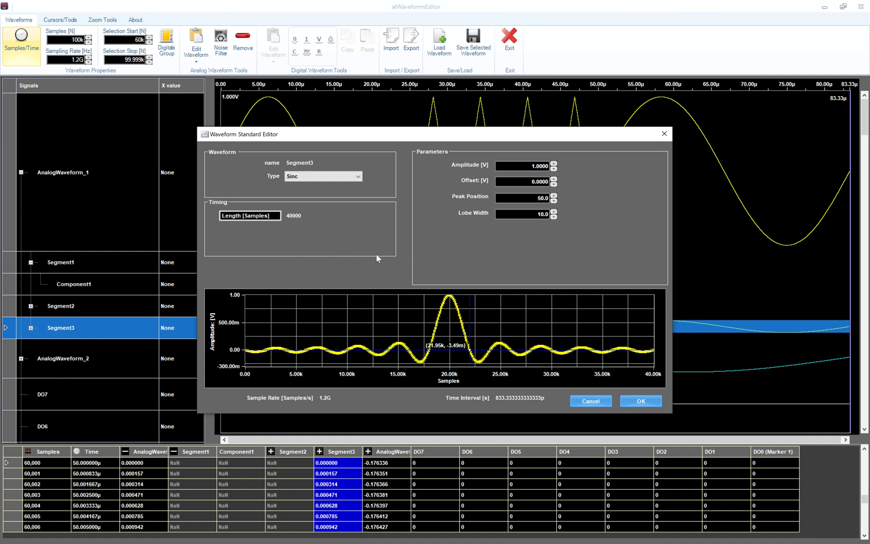
click(640, 401)
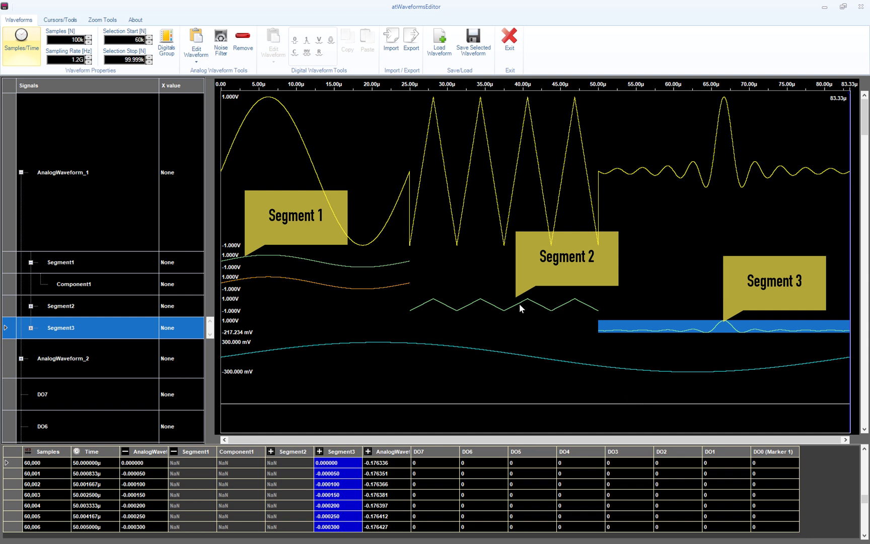
click(132, 193)
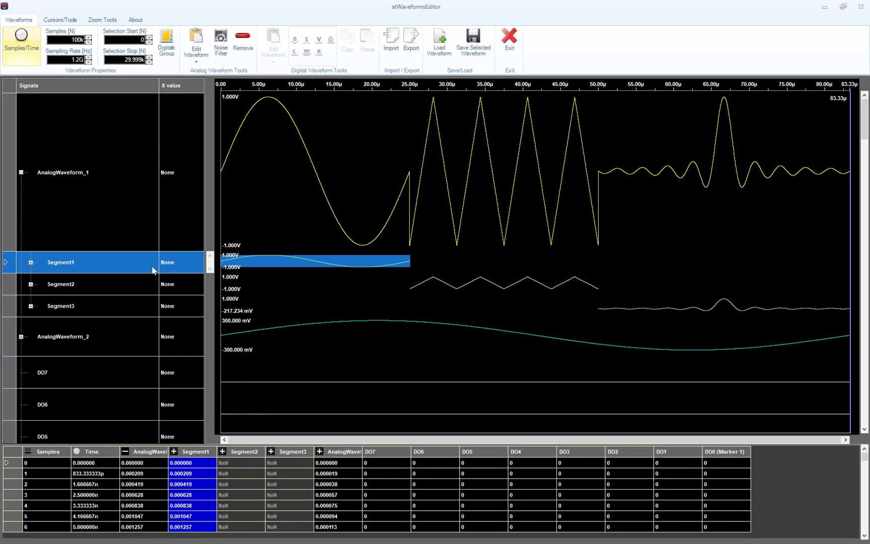
click(31, 262)
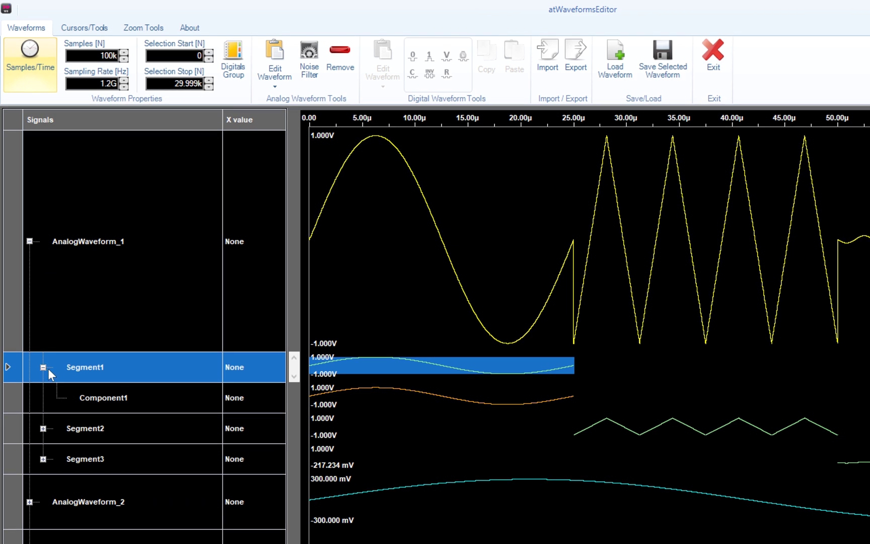
click(98, 400)
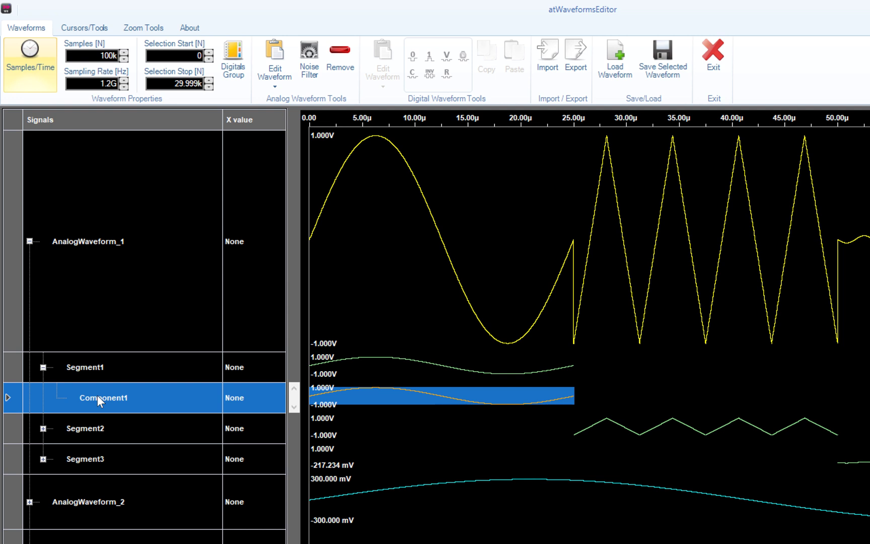
right_click(98, 397)
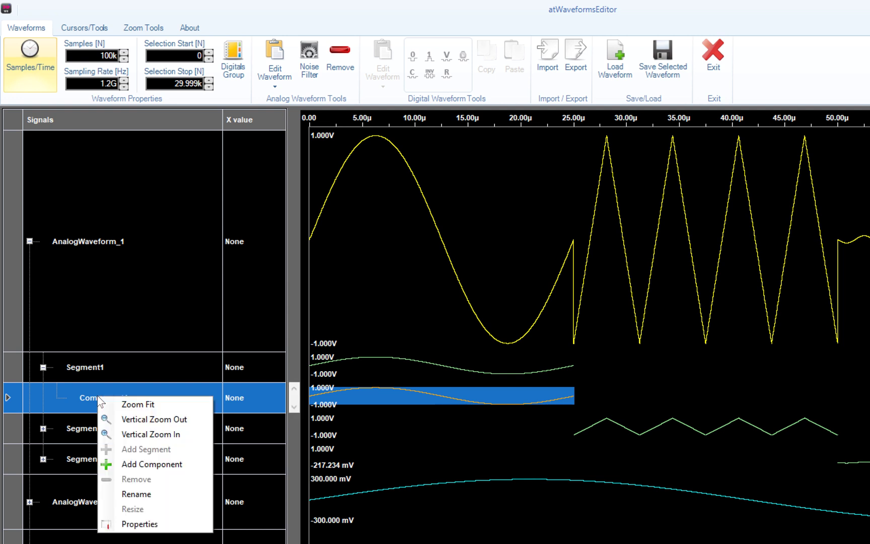
click(120, 462)
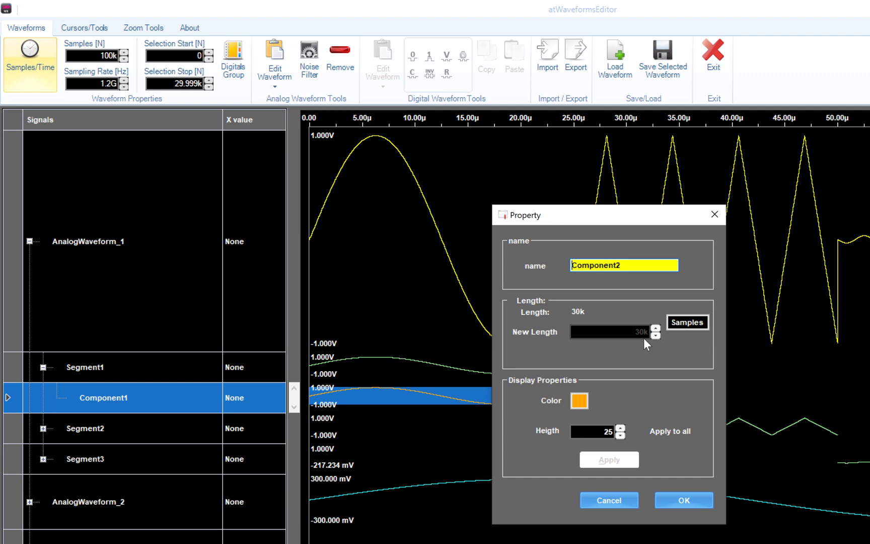
click(677, 500)
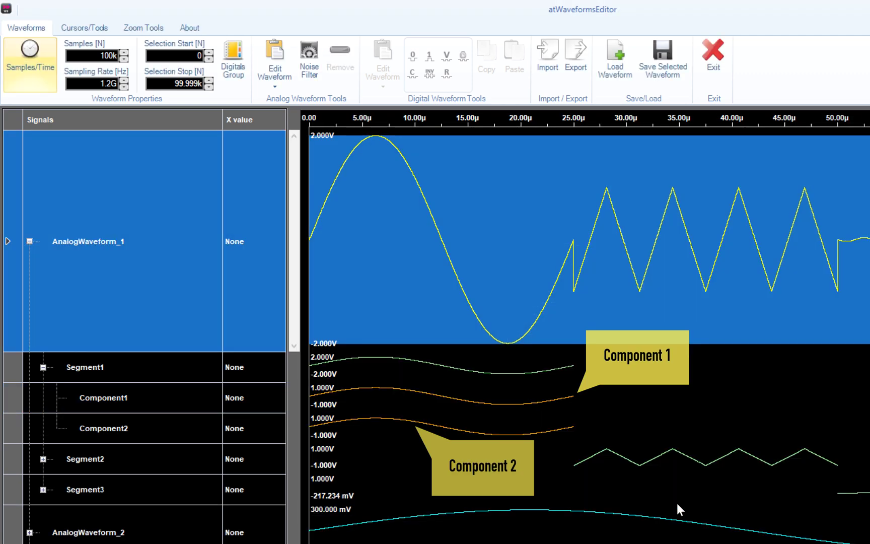
Step: Change Segment1's Component2 waveform type to Cosine
click(159, 432)
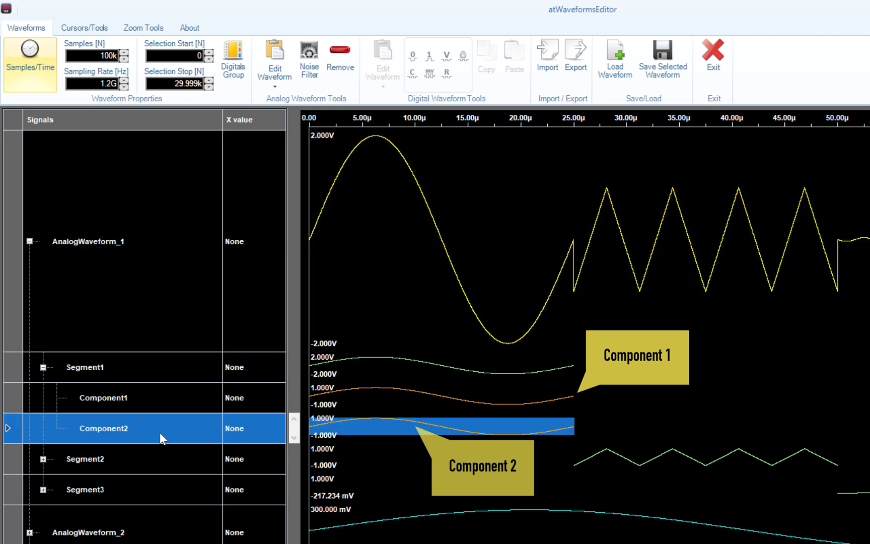
click(276, 56)
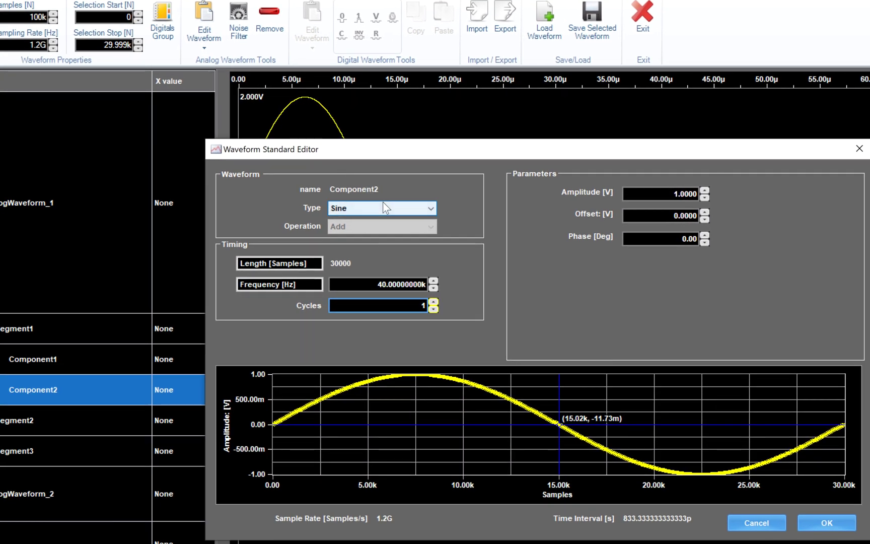
click(383, 202)
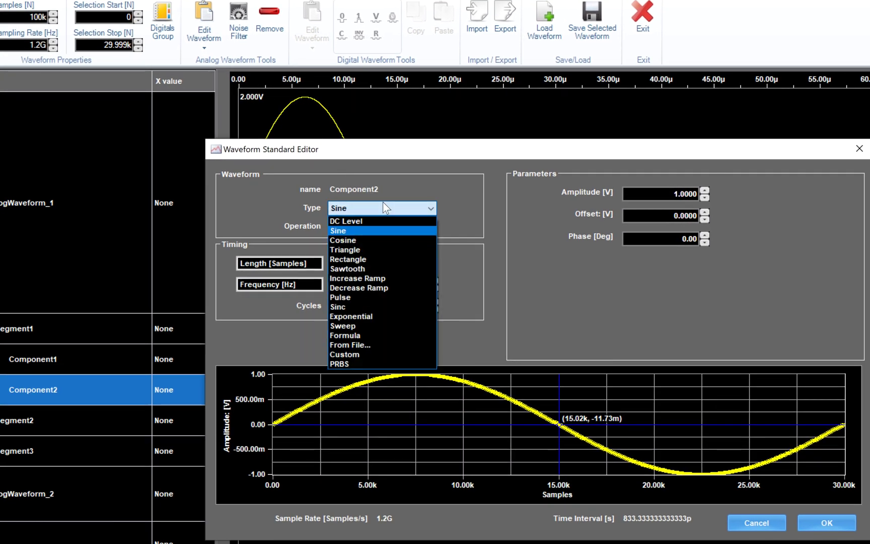
click(372, 240)
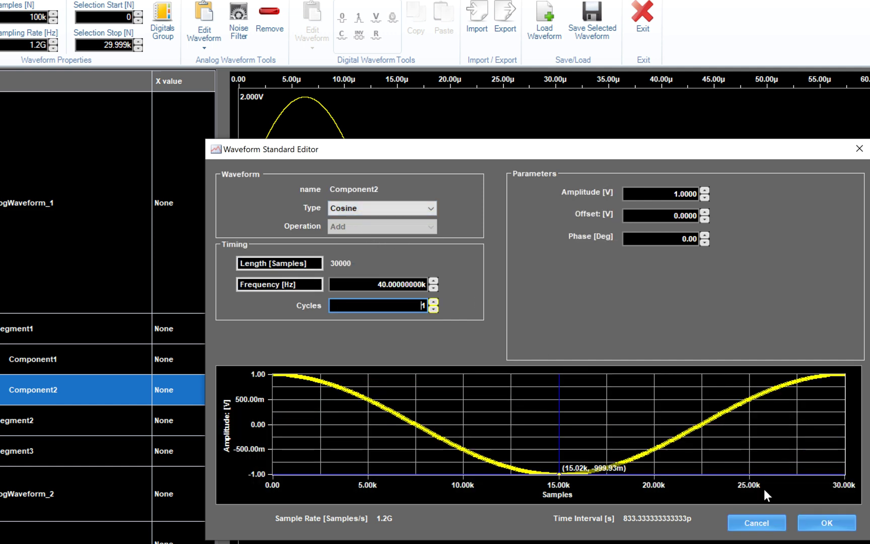
click(817, 517)
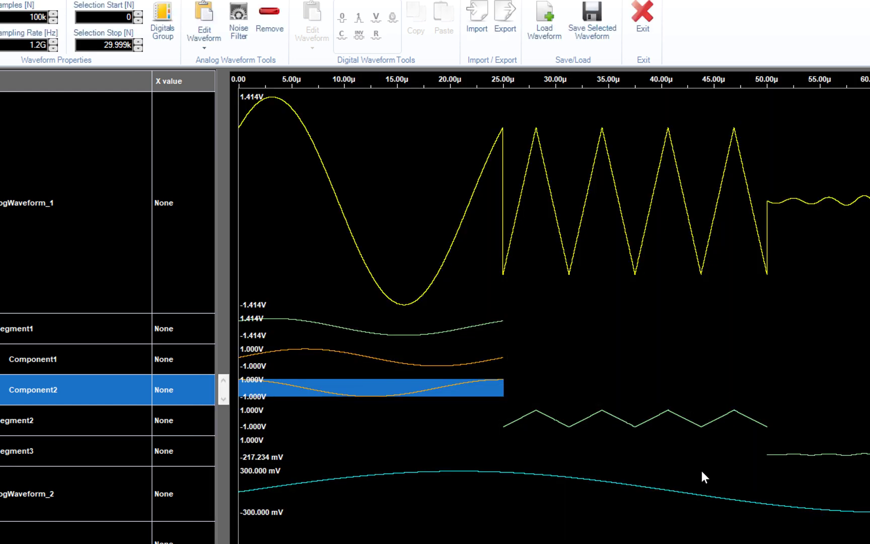
Step: Set Component1's operation to Multiply instead of Add
click(79, 358)
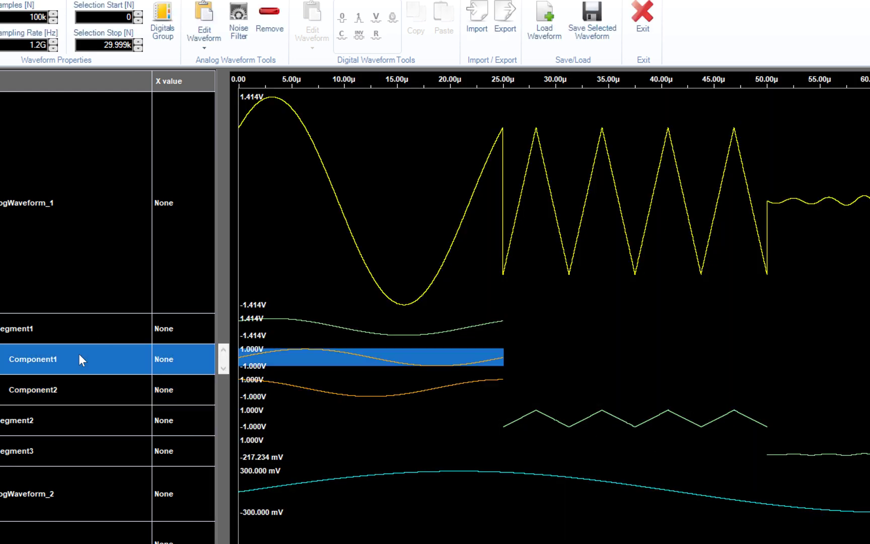
click(206, 17)
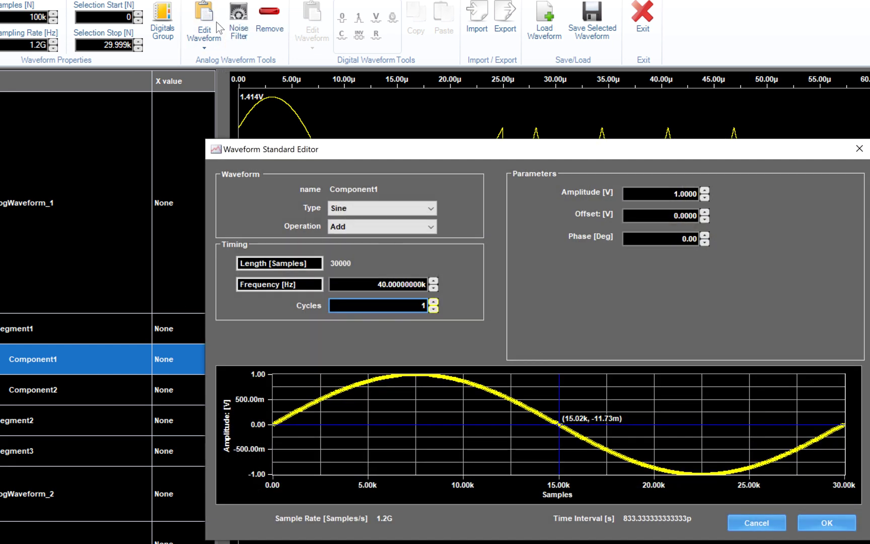
click(412, 227)
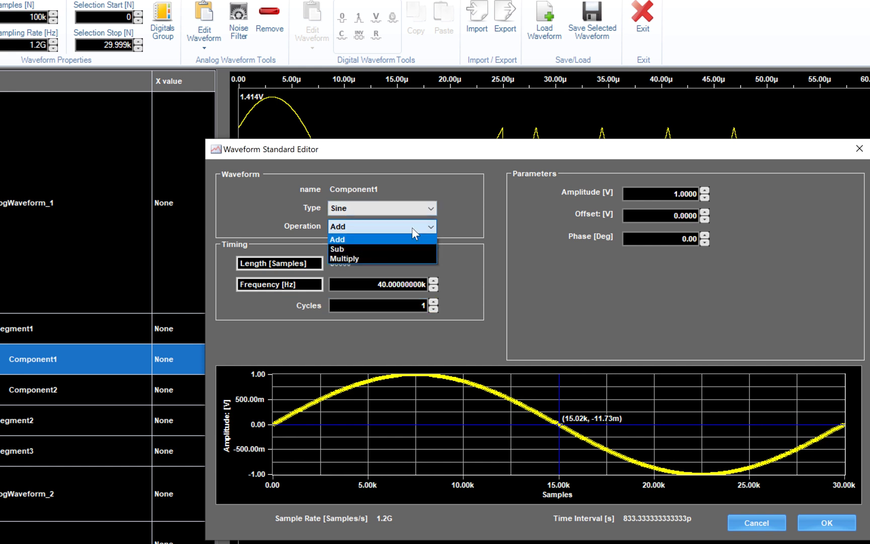
click(410, 258)
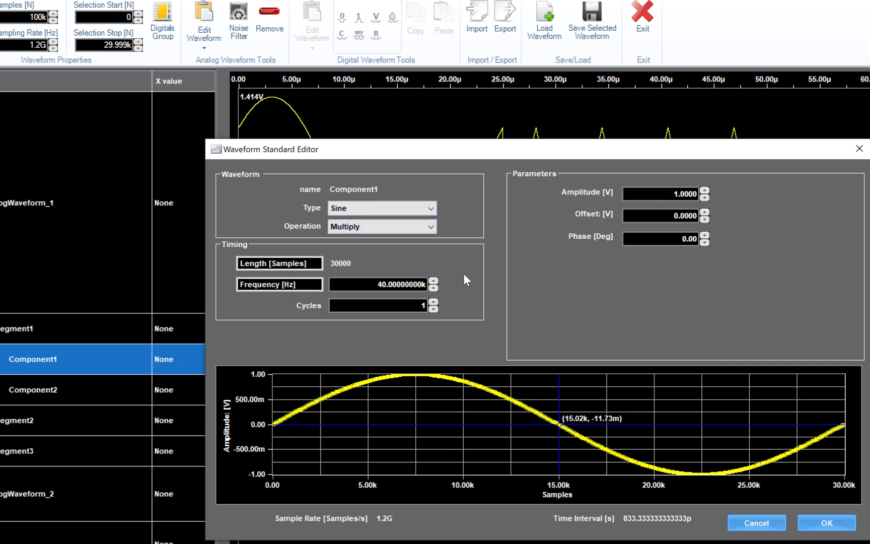
click(826, 522)
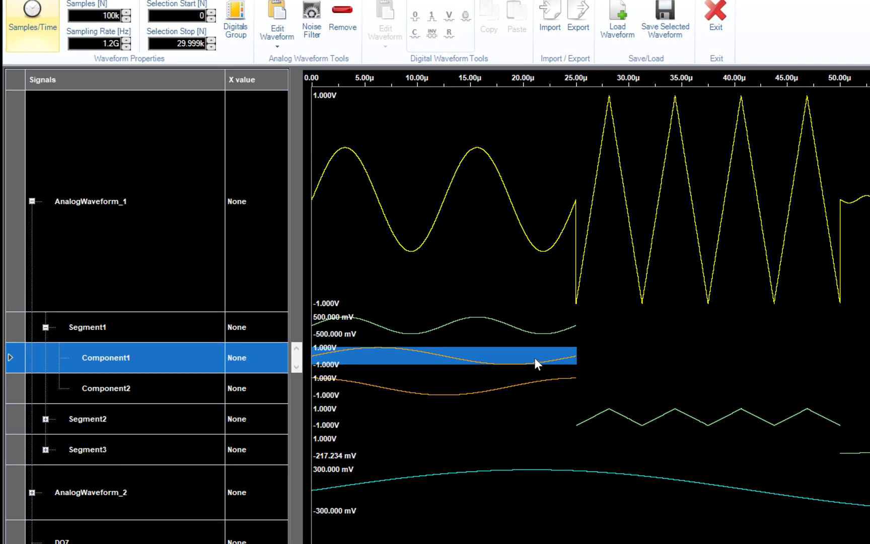
click(188, 330)
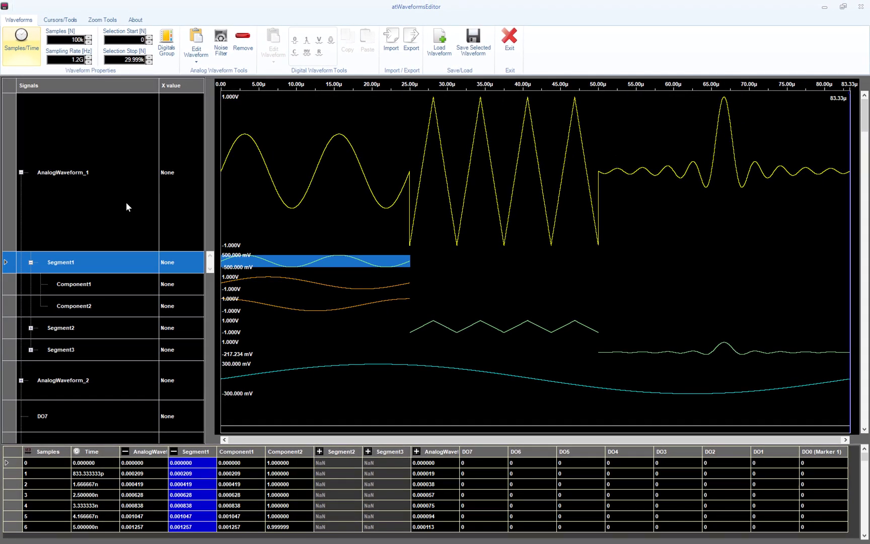
click(126, 206)
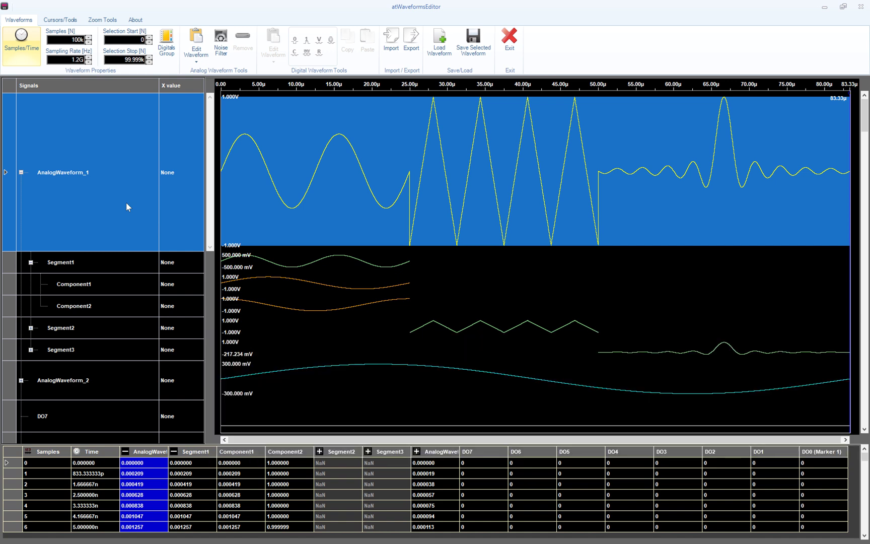
Step: Apply a Custom-type edit to the whole of AnalogWaveform_1, merging it into one segment
click(197, 36)
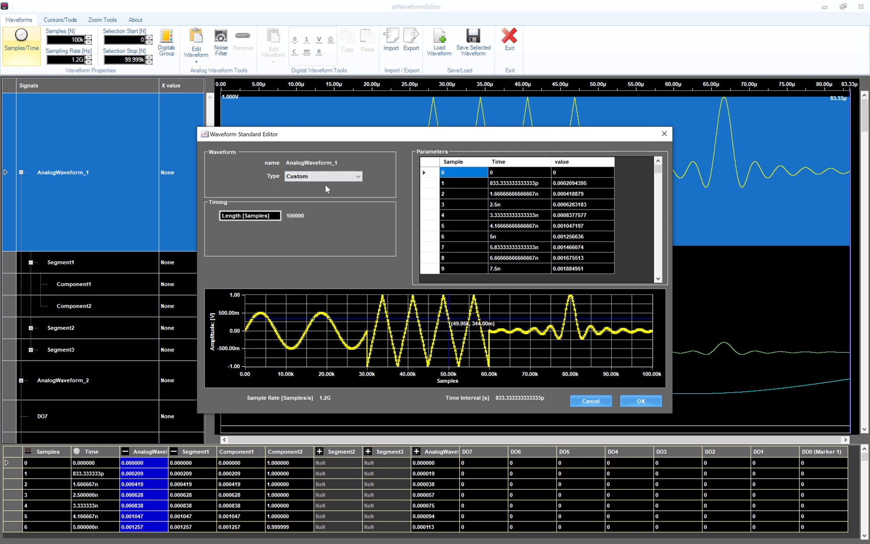
click(623, 401)
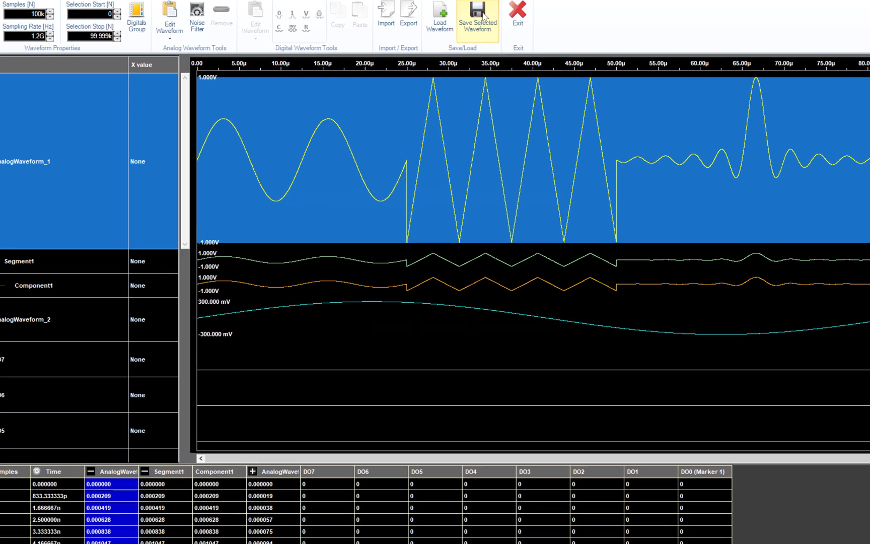
Step: Save the selected waveform as Advanced_Waveform, description 'Advanced Waveform', in a Desktop zip file
click(477, 43)
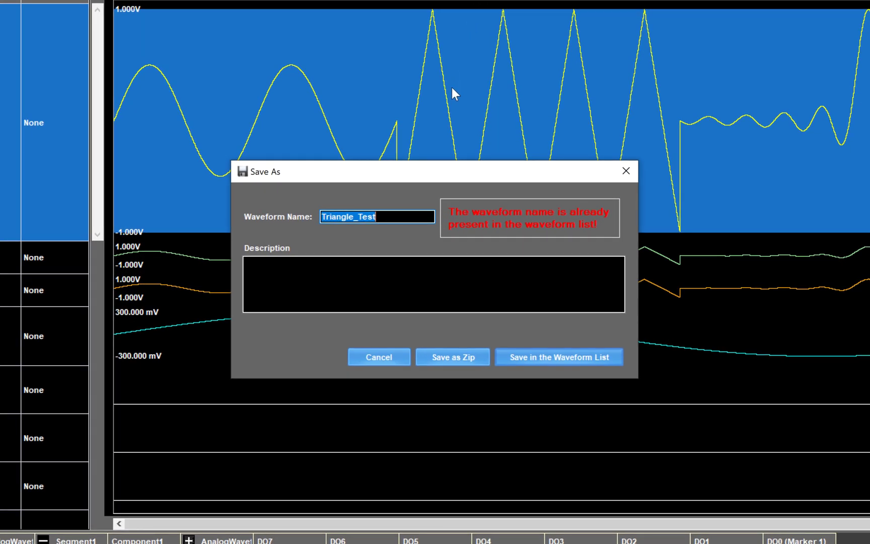
key(BackSpace)
text(Advanced_Waveform)
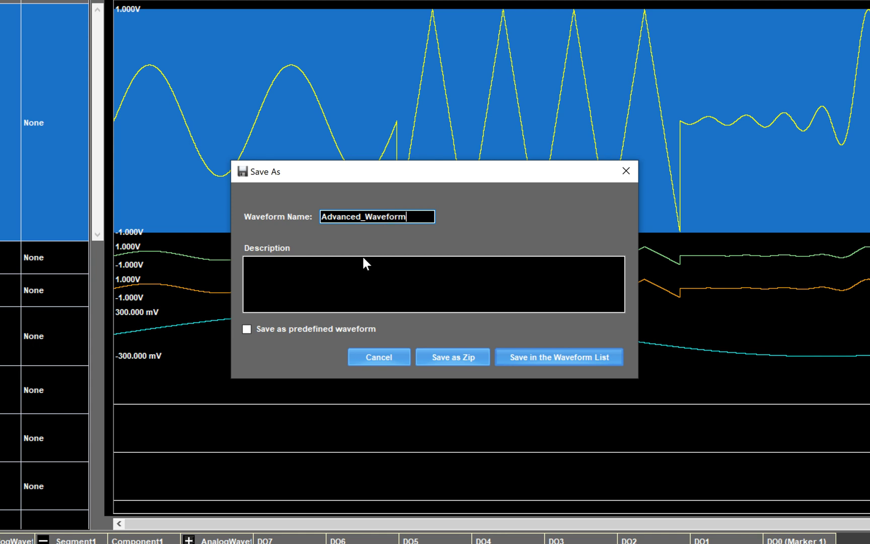
key(Tab)
text(Advanced Waveform)
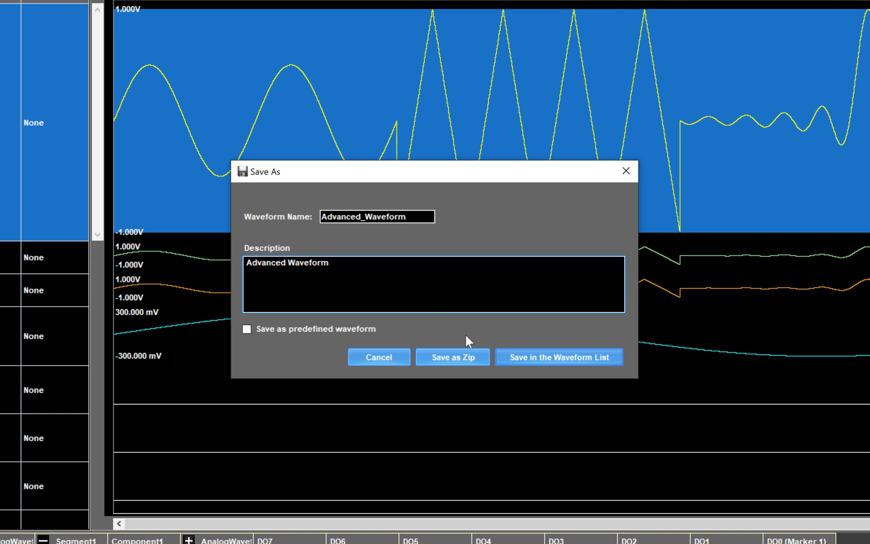
click(469, 354)
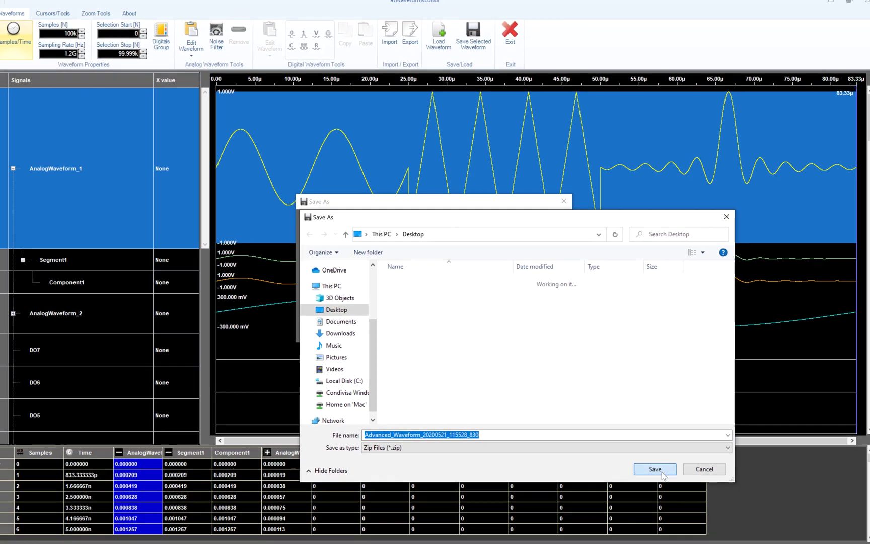
click(749, 509)
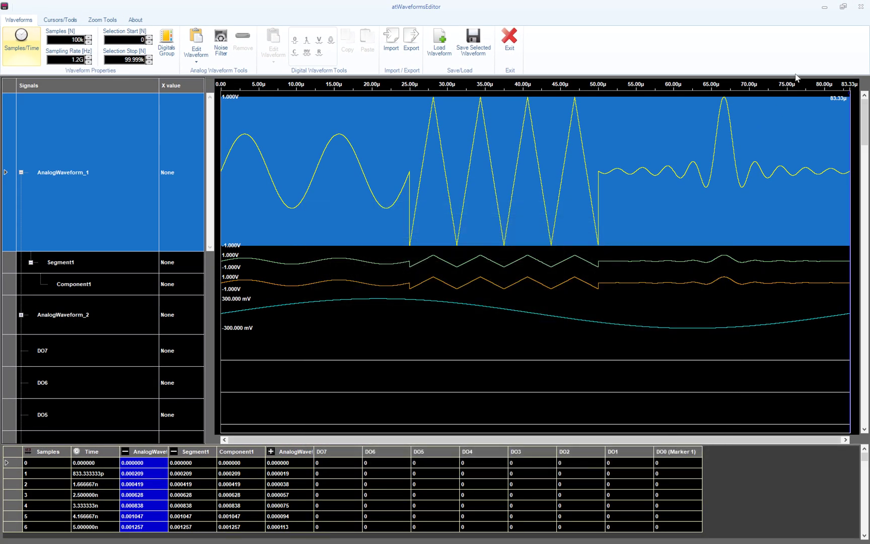
Step: Import the Advanced_Waveform zip into atTrueArbRider's waveform list and preview it
click(825, 7)
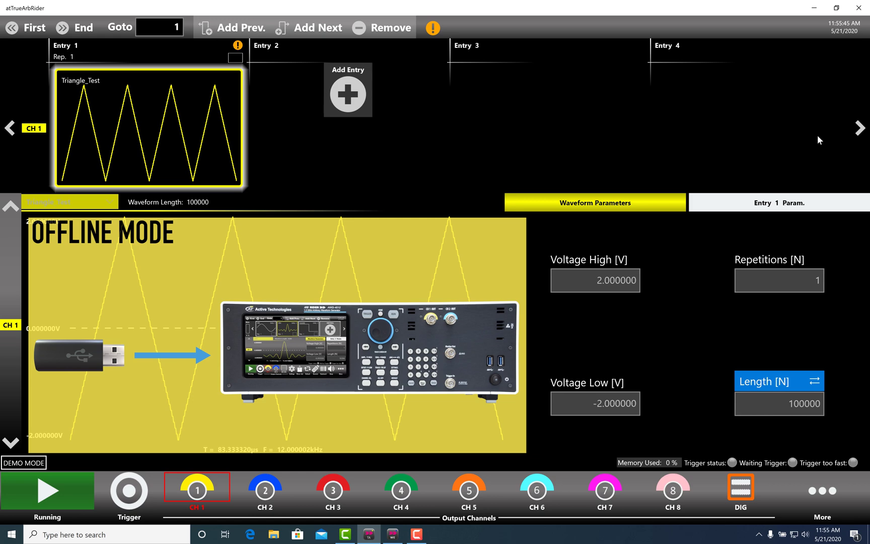
click(823, 496)
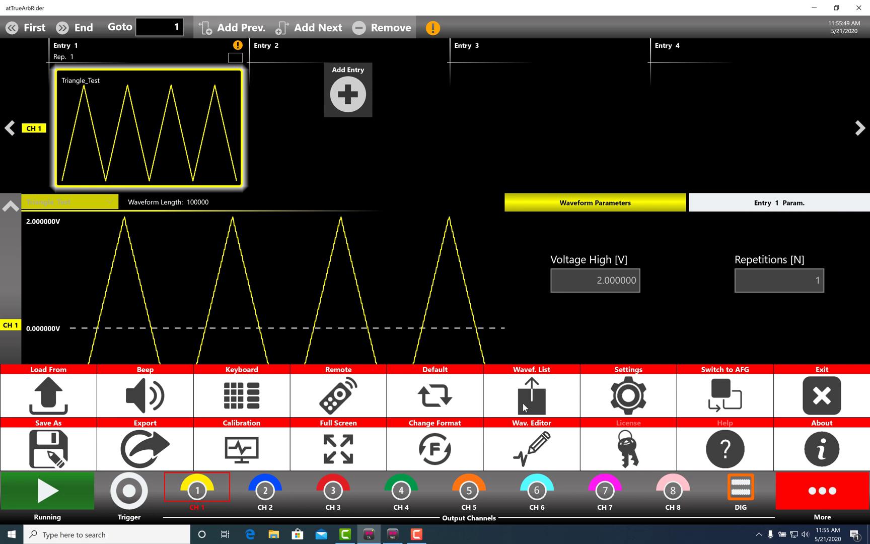
click(525, 407)
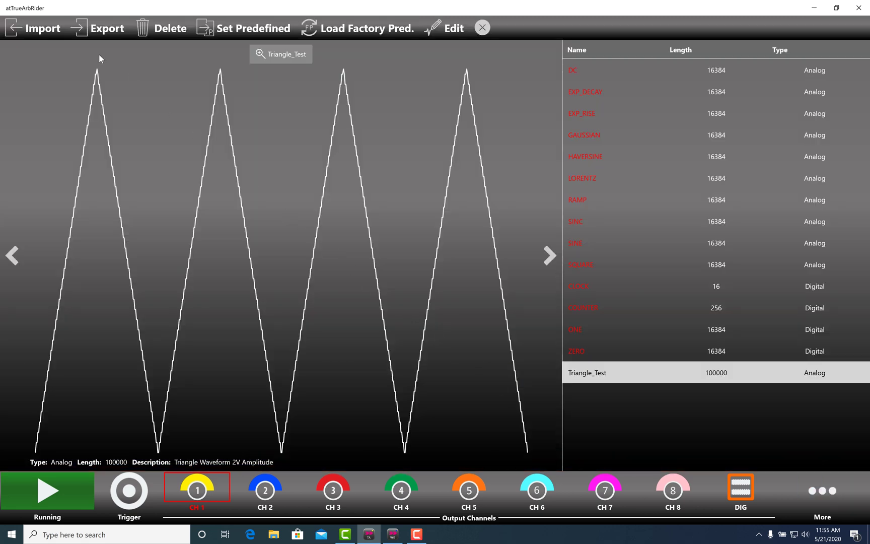
click(54, 31)
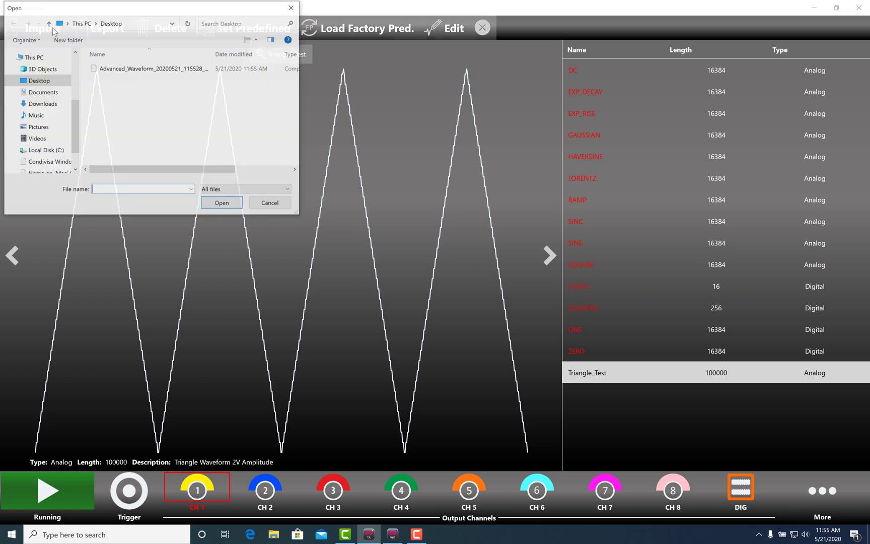
click(111, 71)
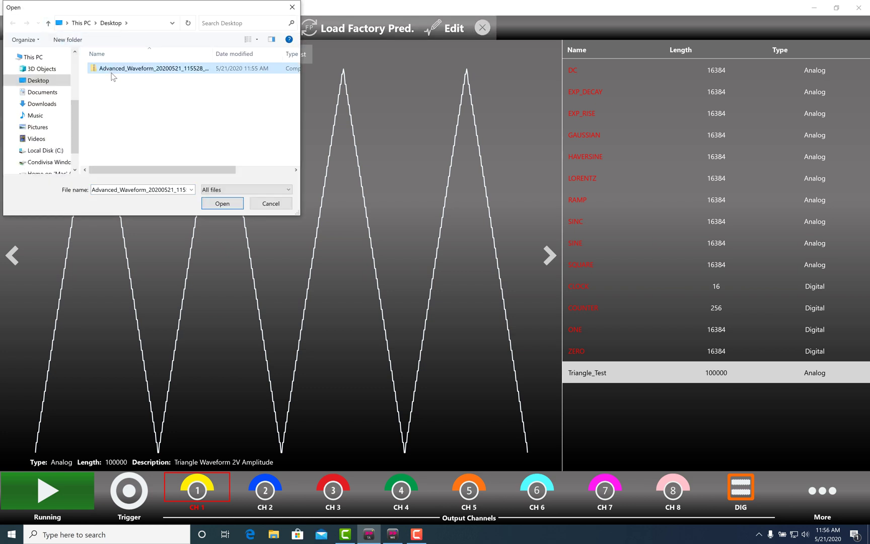
click(220, 203)
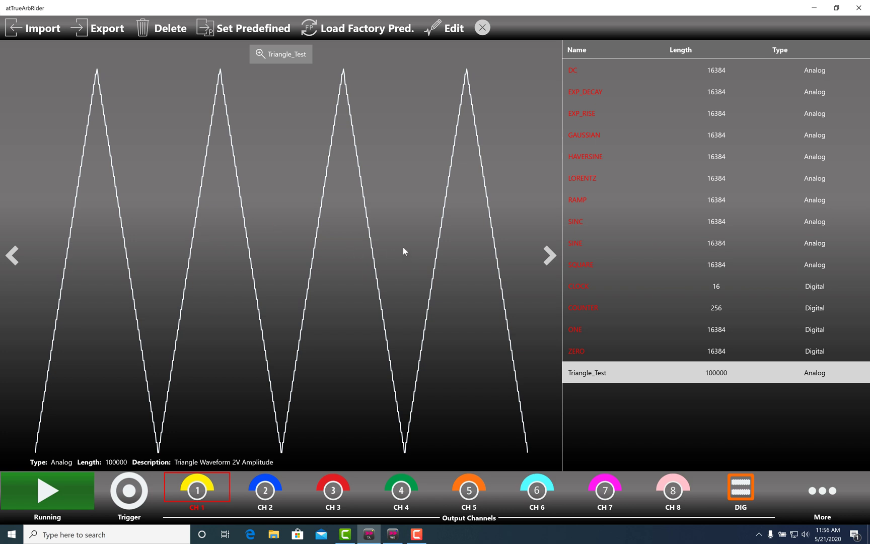
click(558, 283)
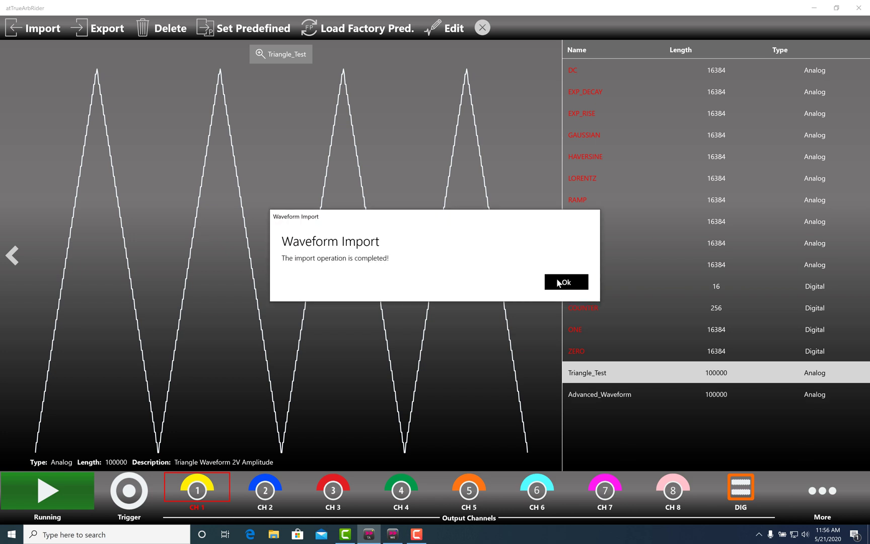
click(607, 393)
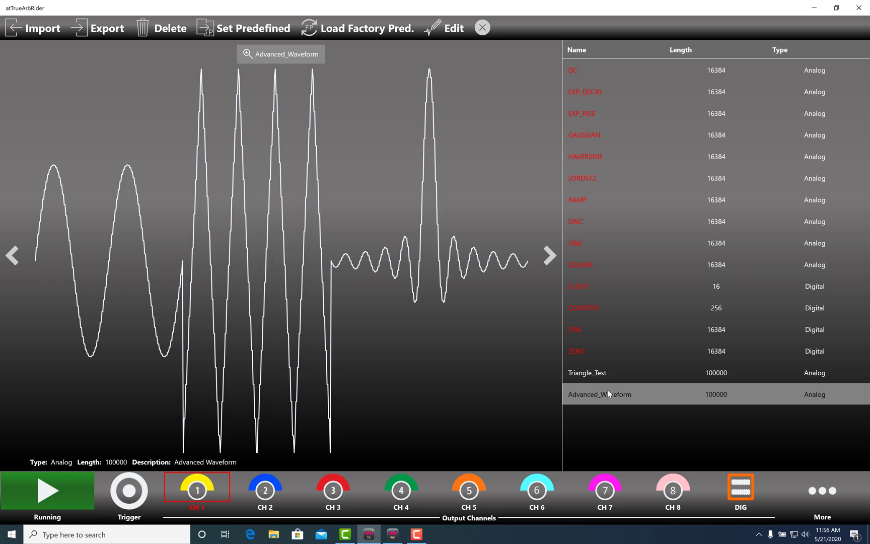
Step: Add a second CH 1 sequence entry playing Advanced_Waveform and restart the generator output
click(481, 28)
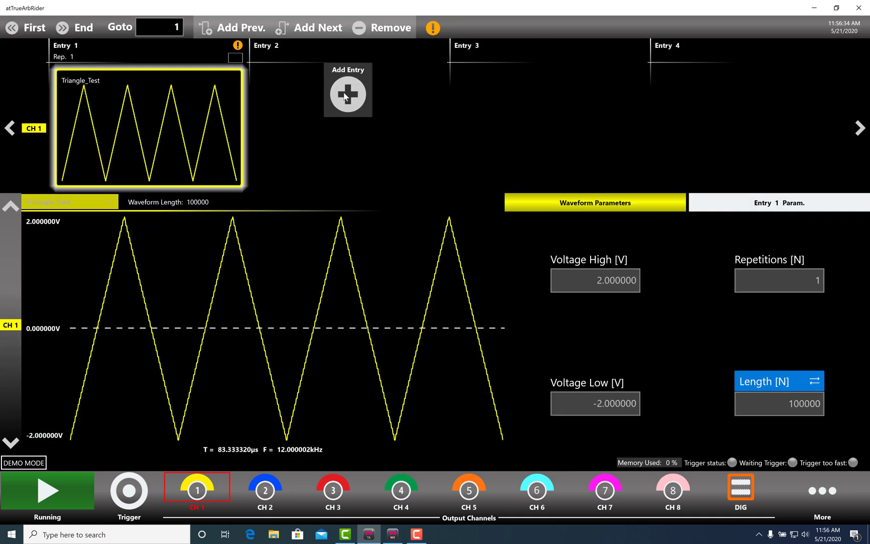
click(54, 509)
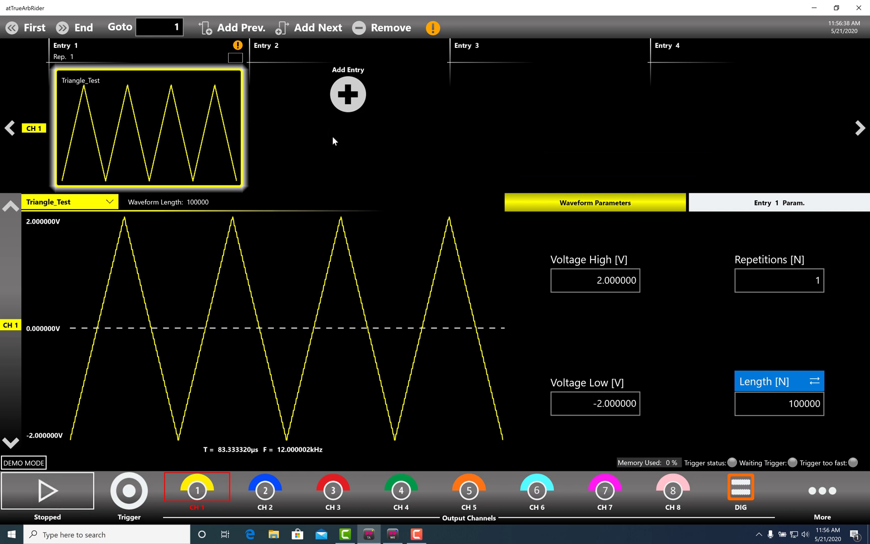
click(348, 96)
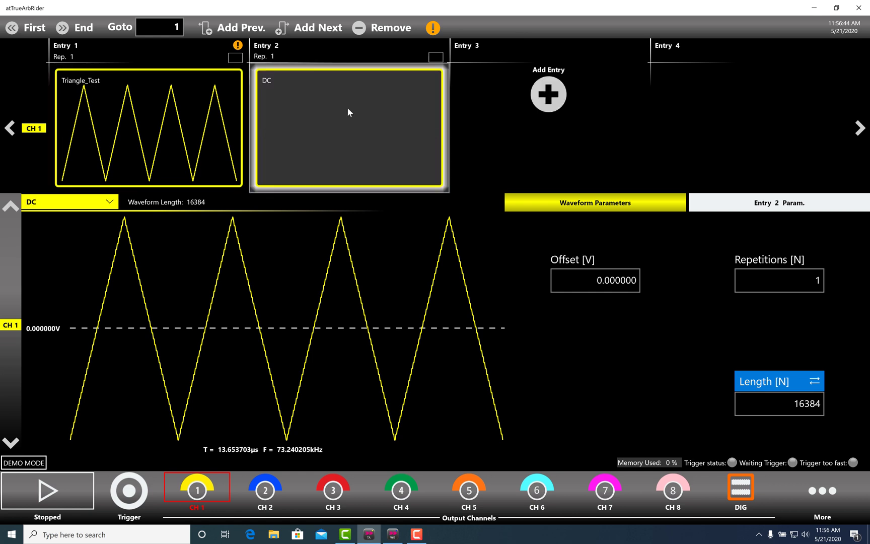
click(108, 202)
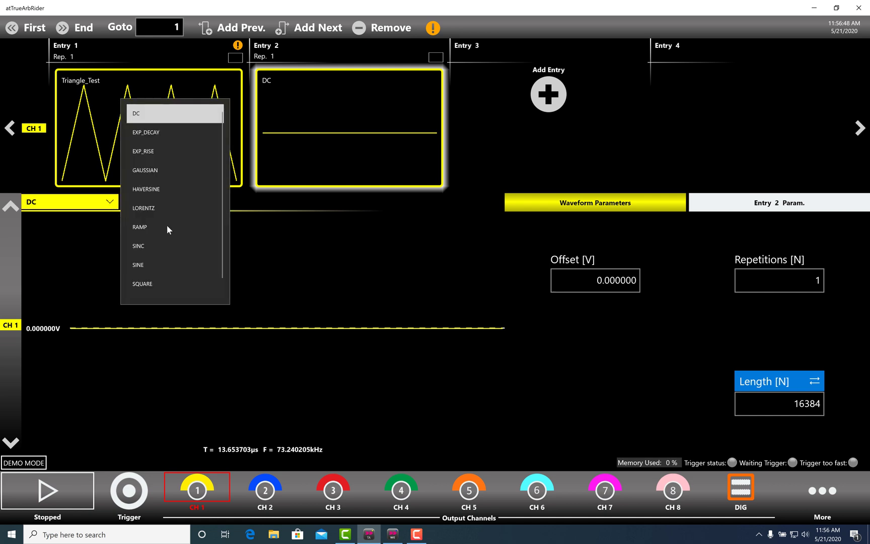
scroll(174, 228, down, 1)
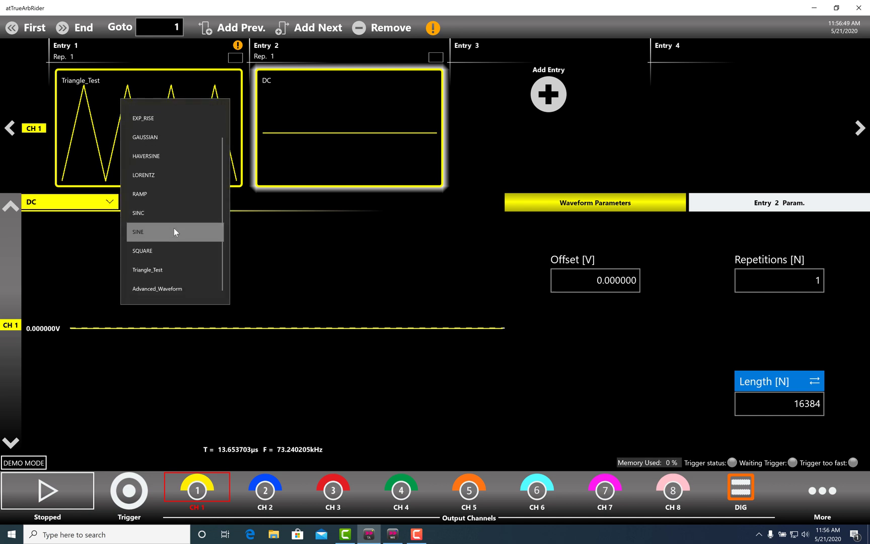
click(174, 289)
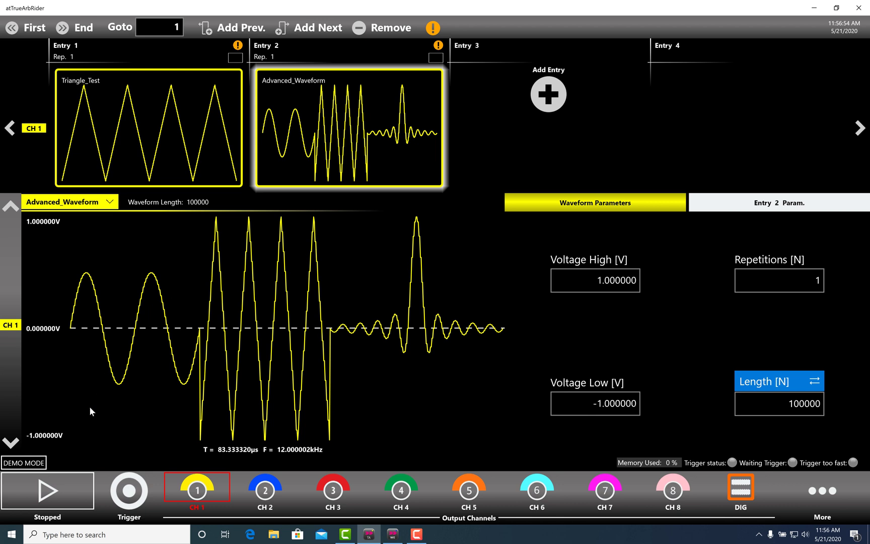
click(59, 486)
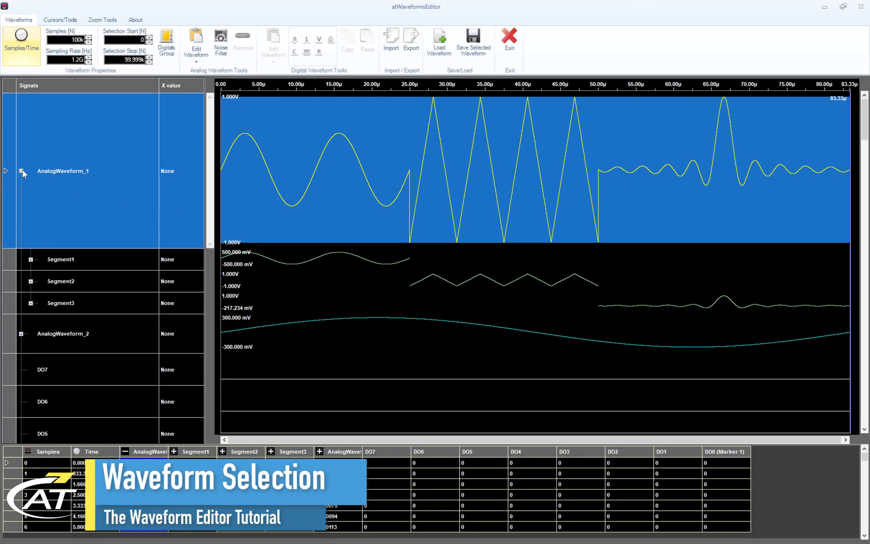
Step: Collapse AnalogWaveform_1, toggle AnalogWaveform_2 off, and mark samples 26.466k–34.027k on AnalogWaveform_1
click(22, 170)
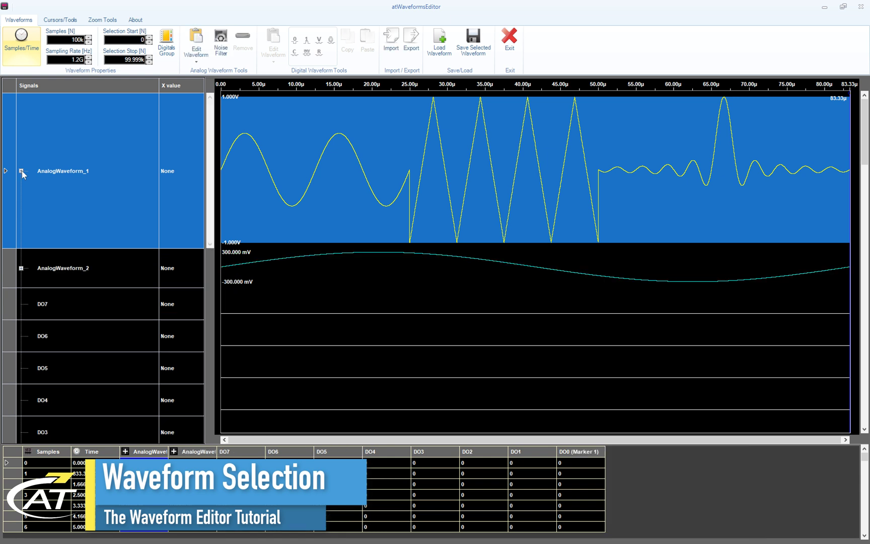
click(100, 276)
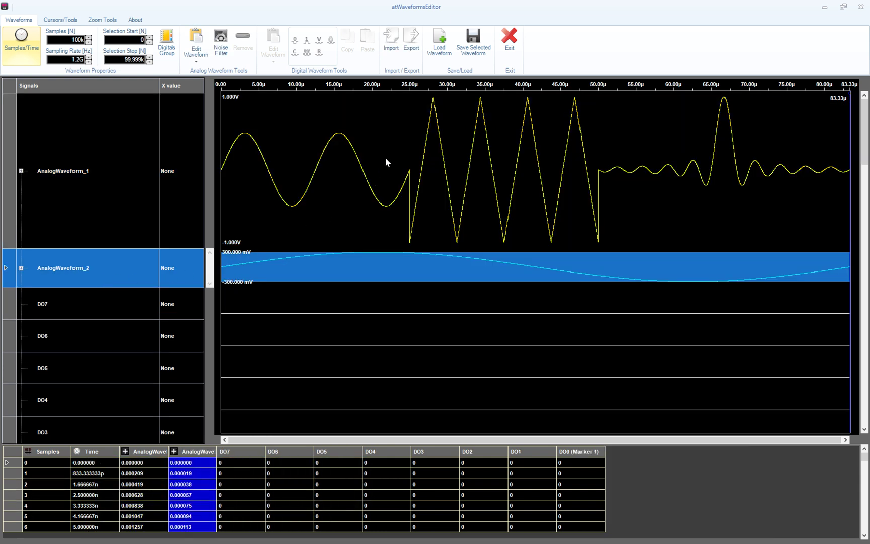
click(386, 143)
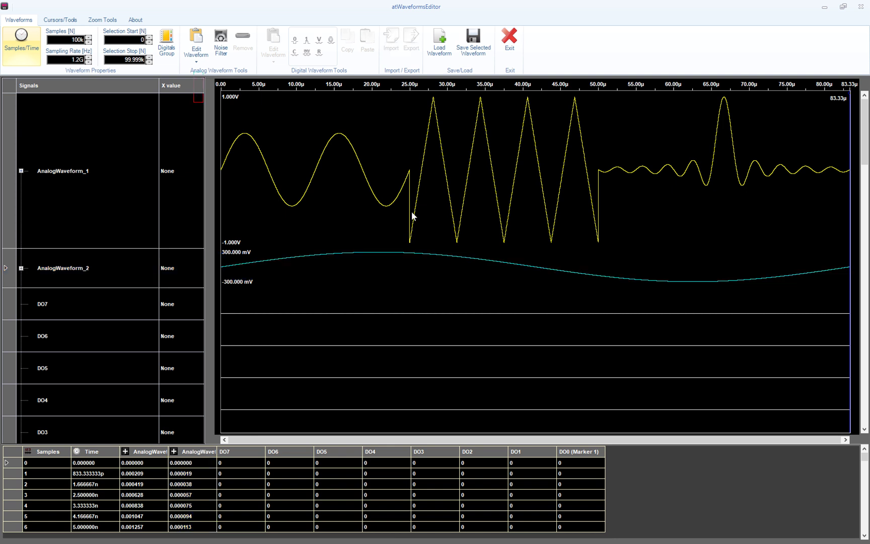
click(434, 236)
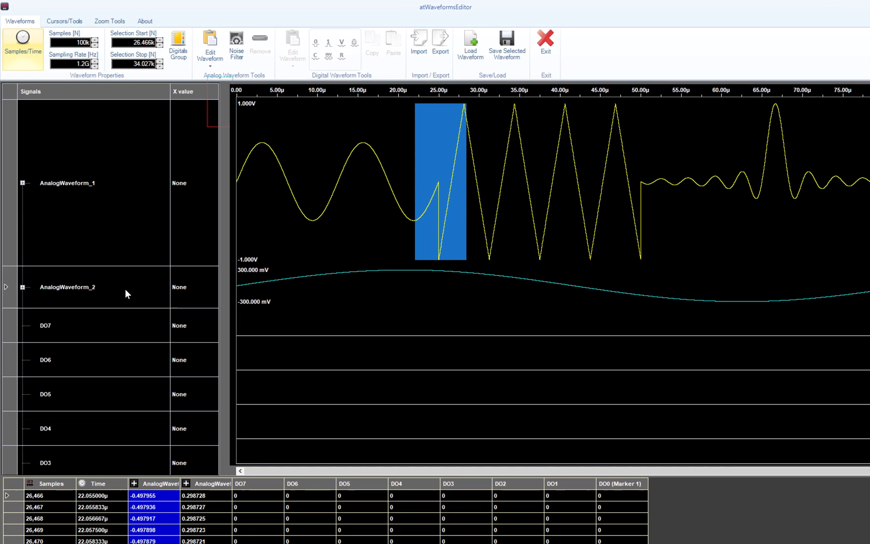
Step: Select AnalogWaveform_2 and set the selection start to sample 100
click(117, 270)
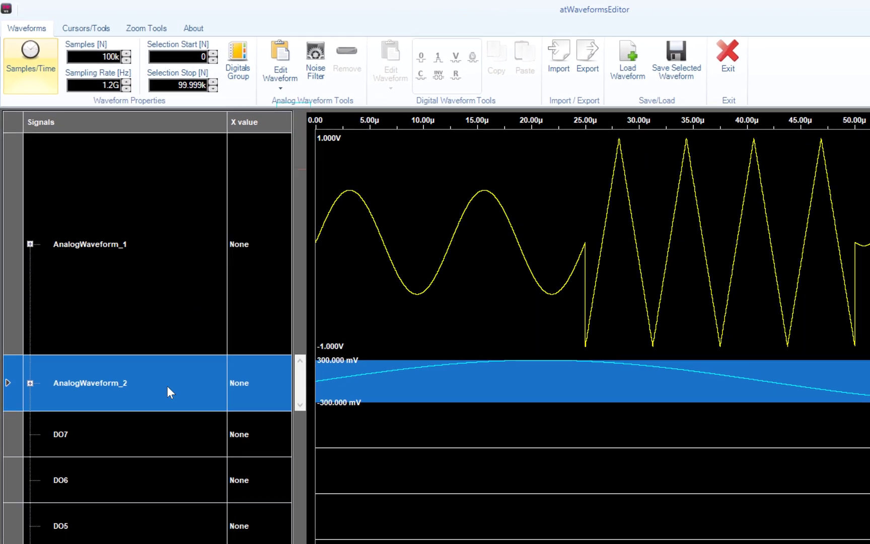
click(205, 64)
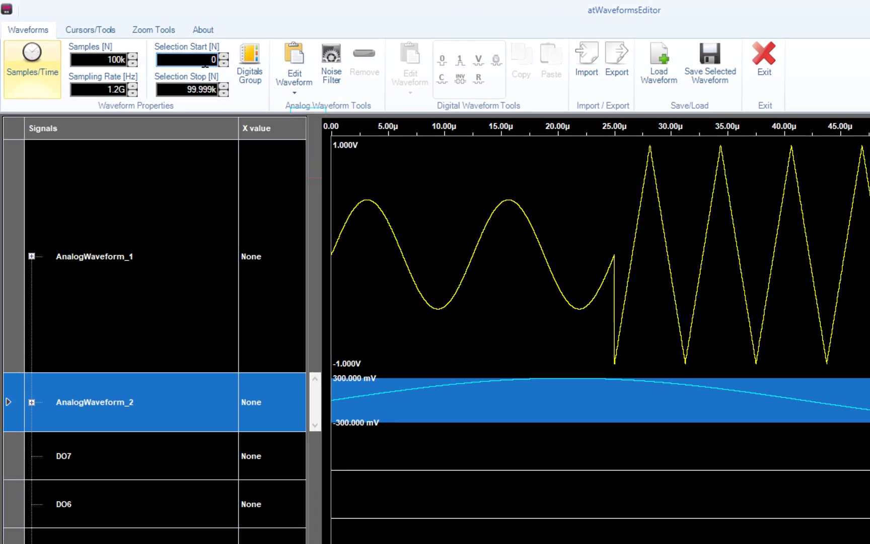
double_click(205, 64)
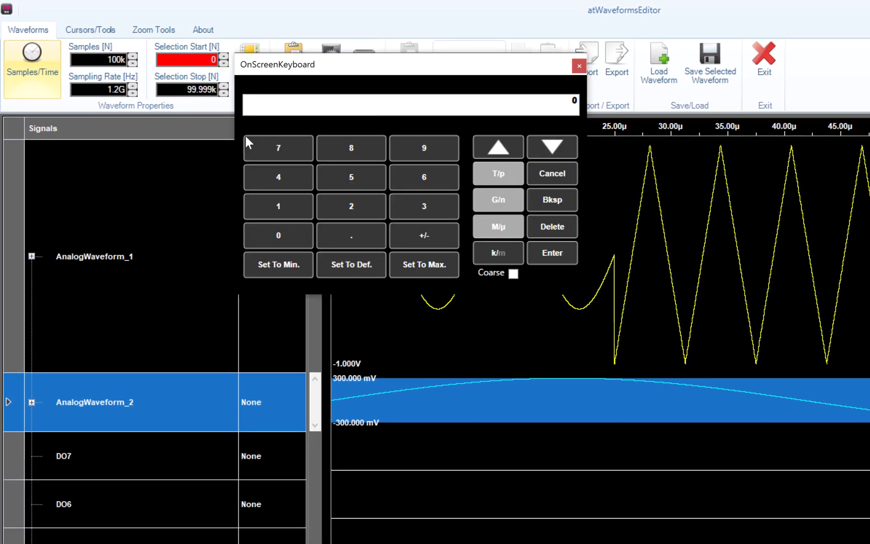
click(282, 196)
click(281, 233)
click(281, 233)
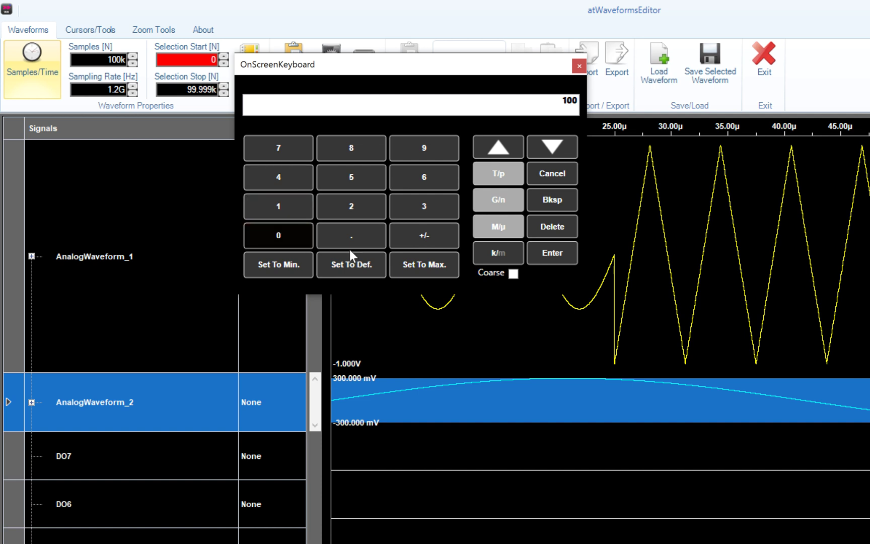
click(545, 253)
Step: Set the selection stop to sample 10000
click(204, 89)
click(204, 89)
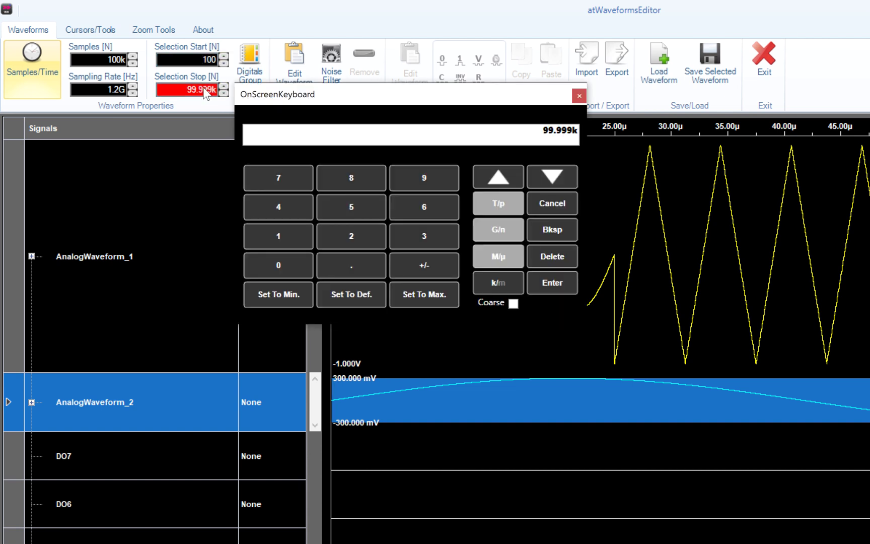
click(271, 242)
click(272, 264)
click(271, 265)
click(271, 265)
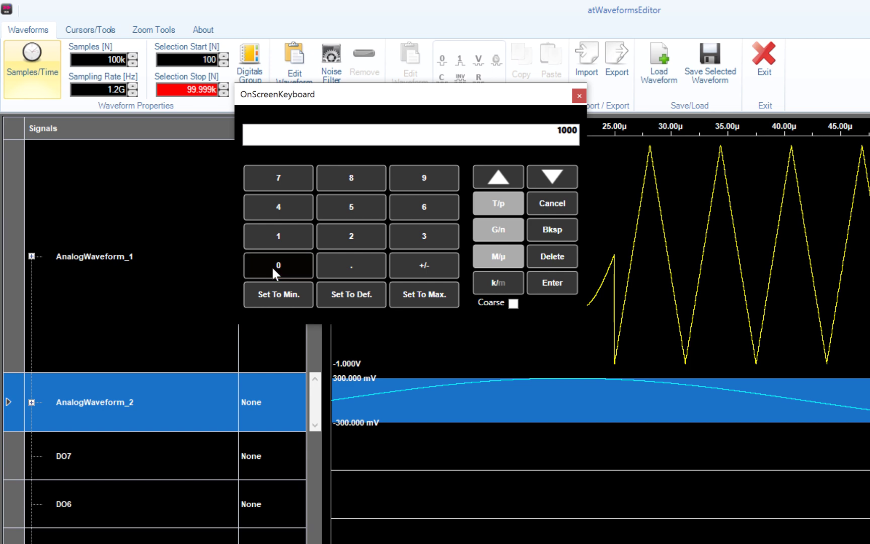
click(272, 265)
click(539, 286)
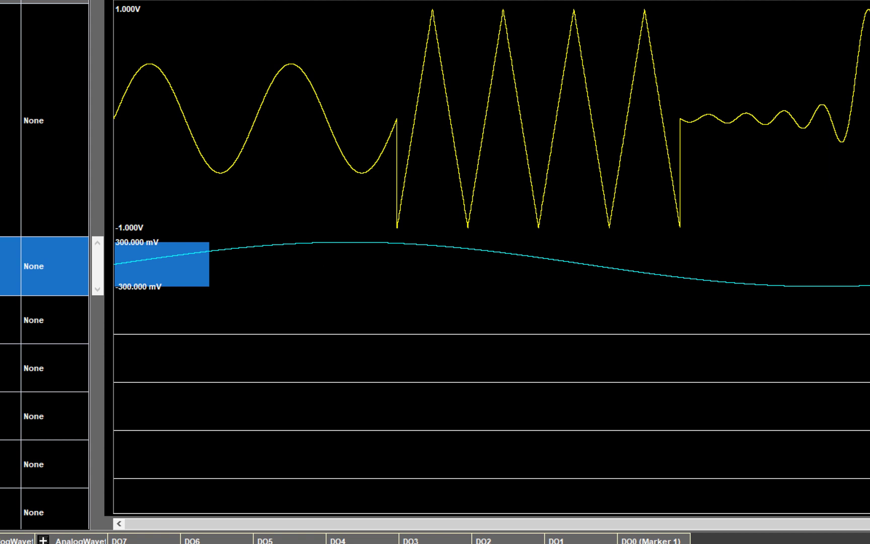
Step: Mark a rough range on the DO6 lane and set the selection start to 50000
click(50, 320)
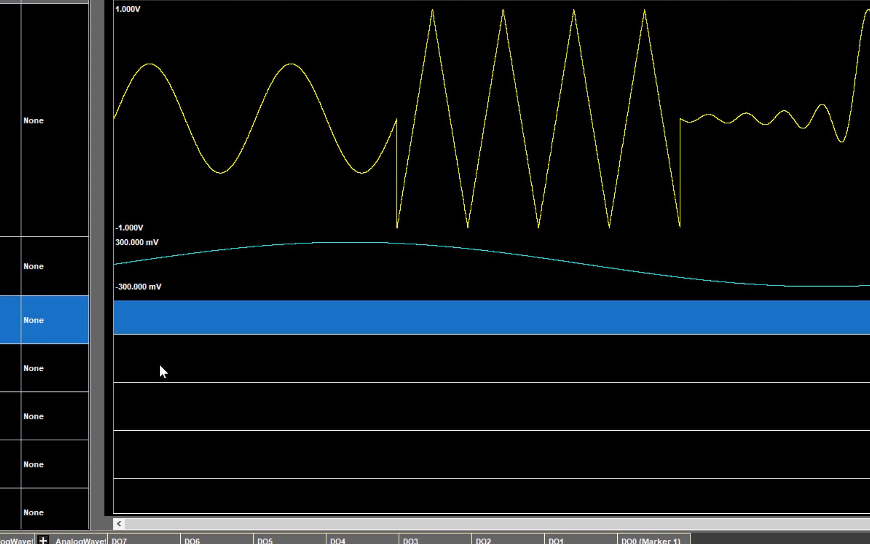
click(595, 367)
drag(557, 372, 439, 379)
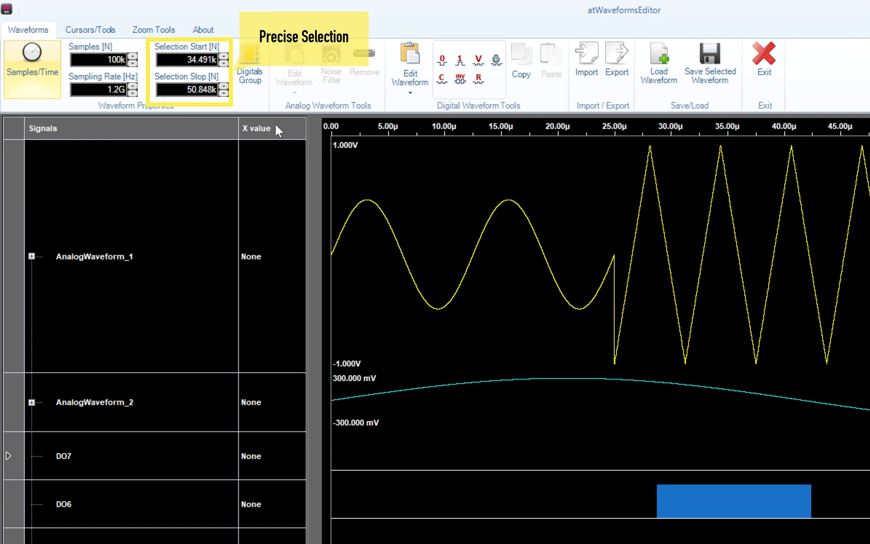
click(204, 62)
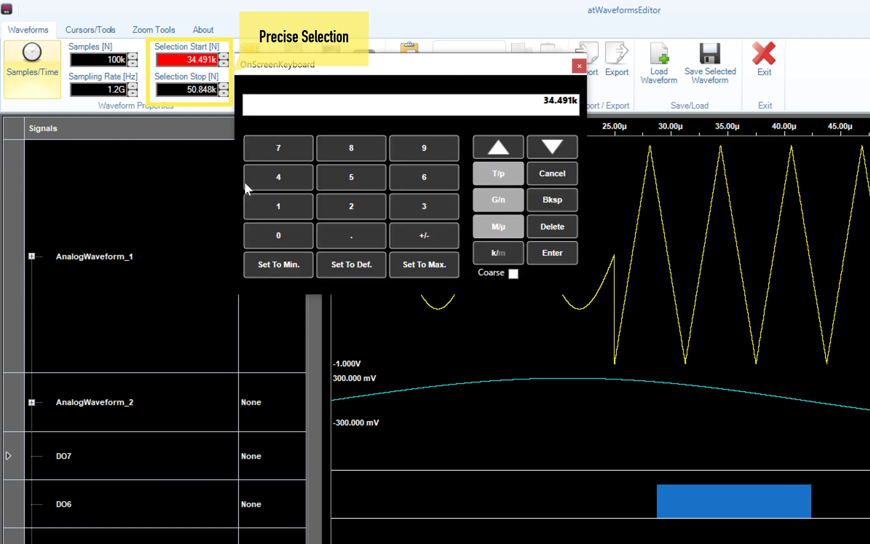
click(368, 181)
click(293, 229)
click(293, 229)
click(293, 229)
click(293, 229)
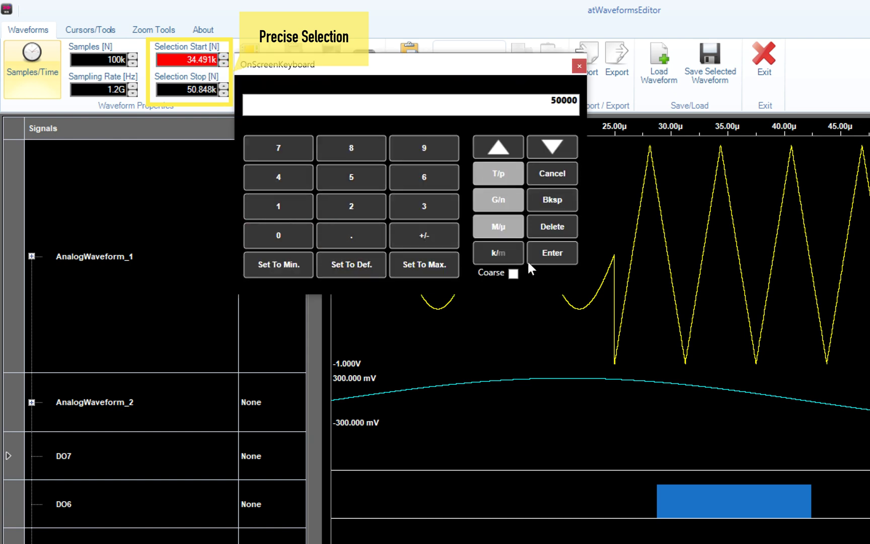
click(561, 259)
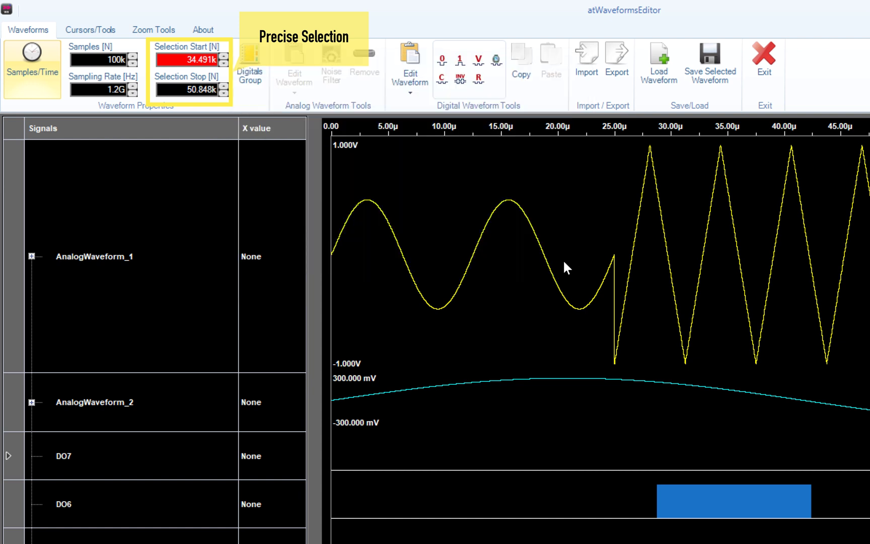
Step: Set the selection stop to 67000 and drive the selected DO6 range to logic high
click(201, 89)
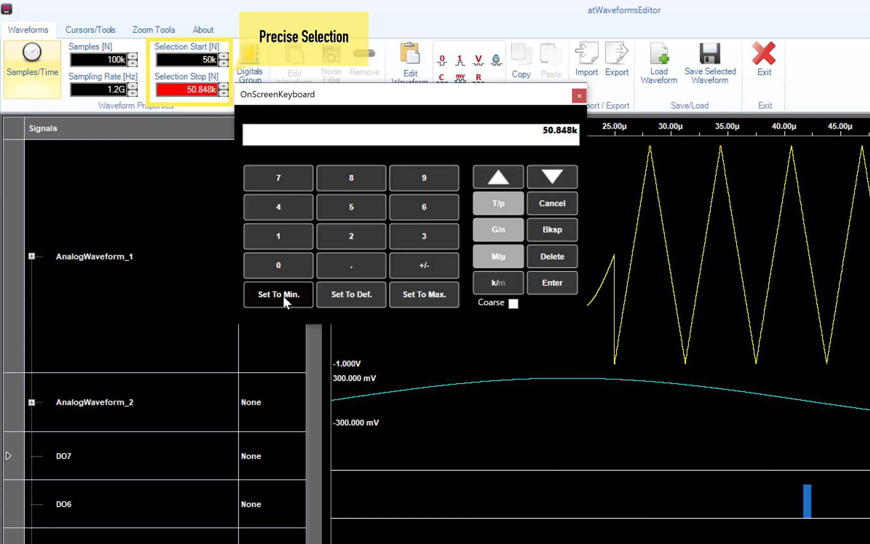
click(423, 207)
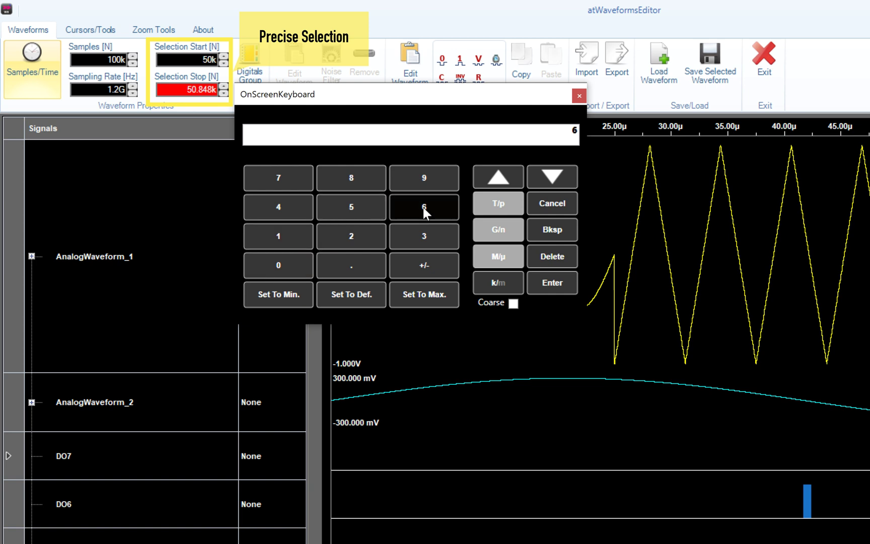
click(296, 178)
click(278, 266)
click(279, 265)
click(278, 265)
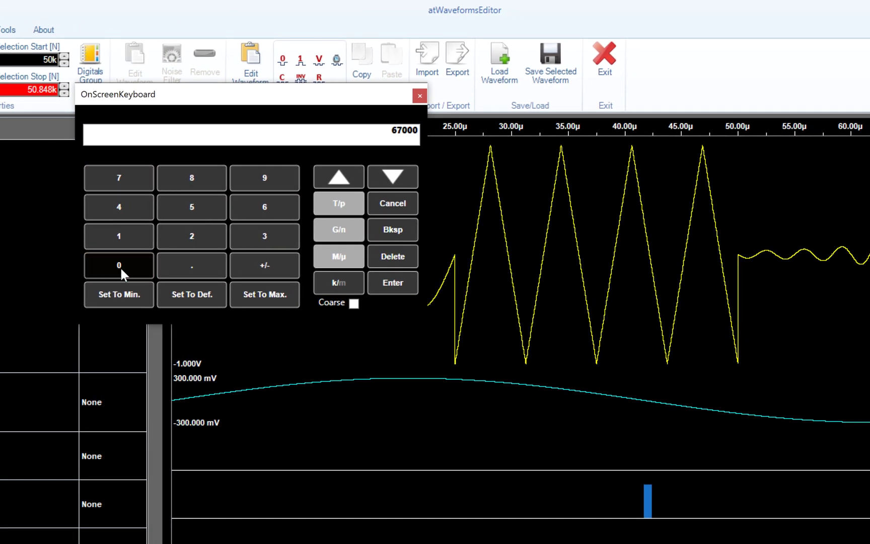
click(378, 286)
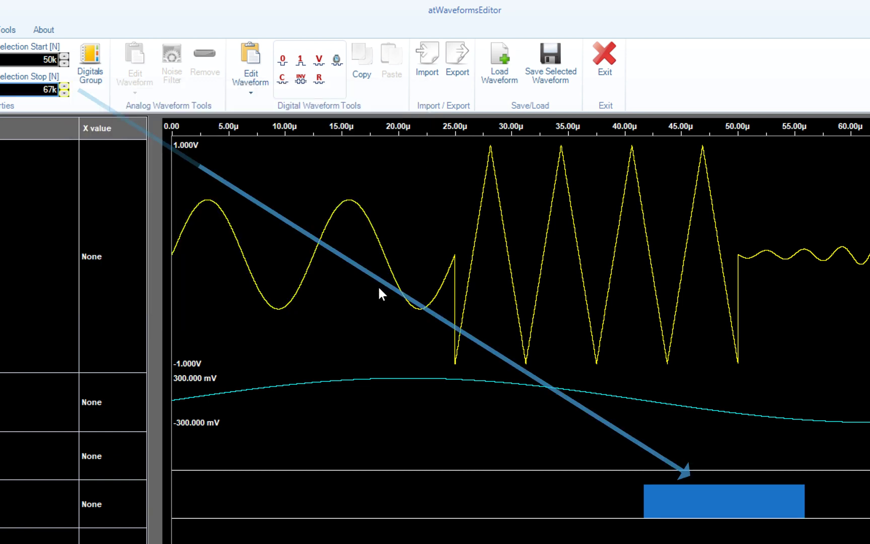
click(302, 64)
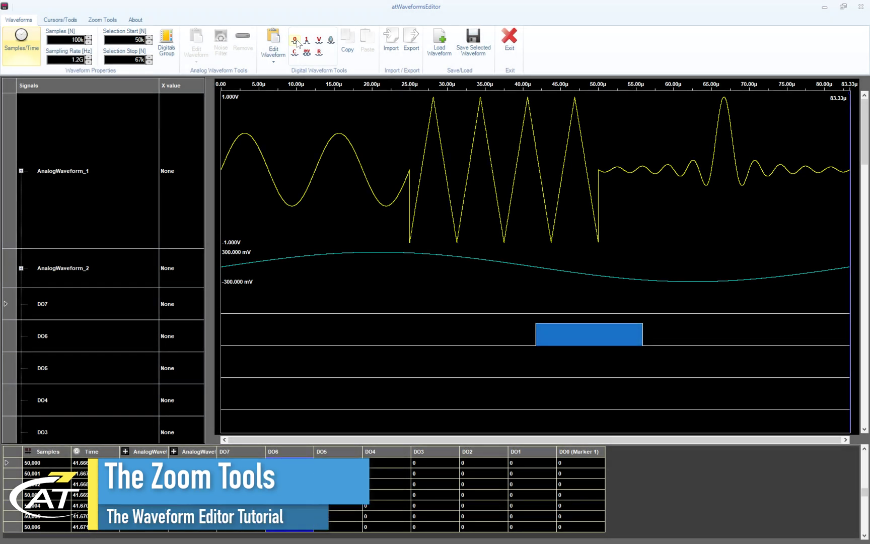
Step: Set the selected DO6 range to logic low and select all of AnalogWaveform_1 (0–99.999k)
click(296, 40)
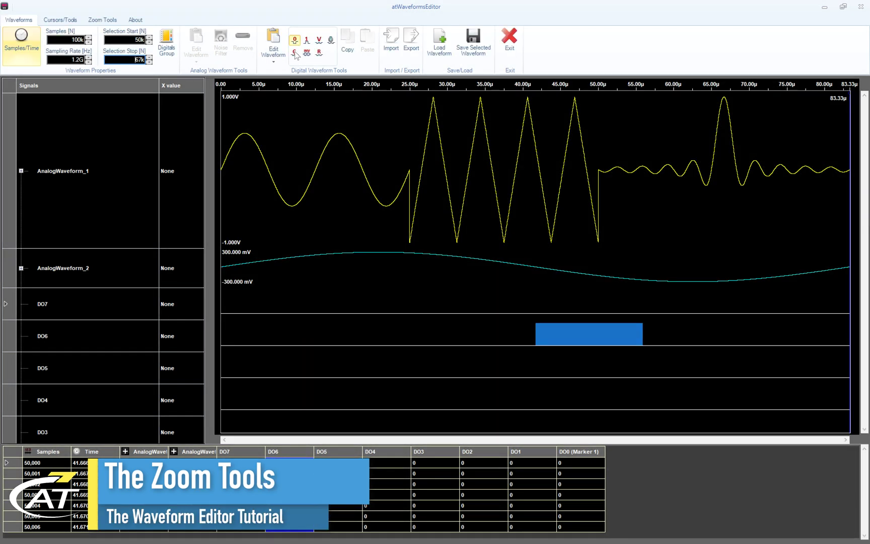
click(134, 154)
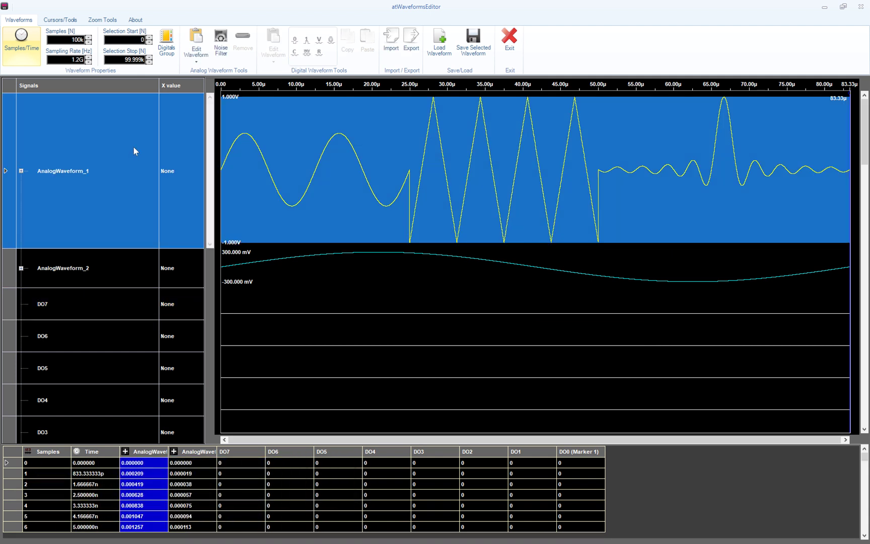
click(108, 21)
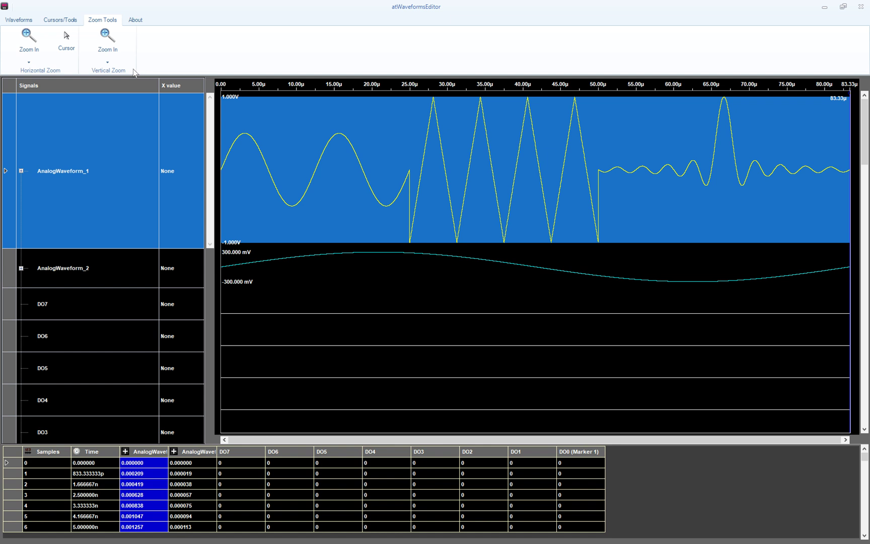
Step: Zoom the time axis in twice, then switch to Zoom Out and zoom out twice
click(34, 40)
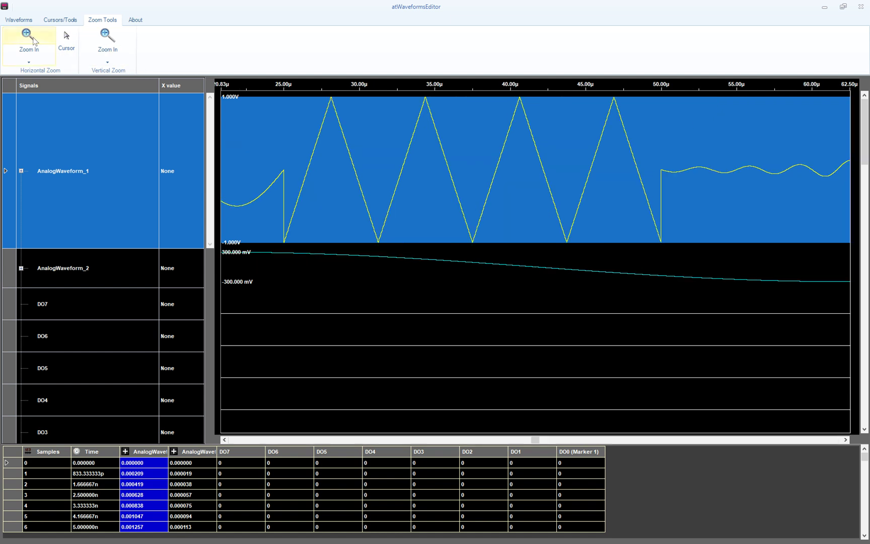
click(33, 40)
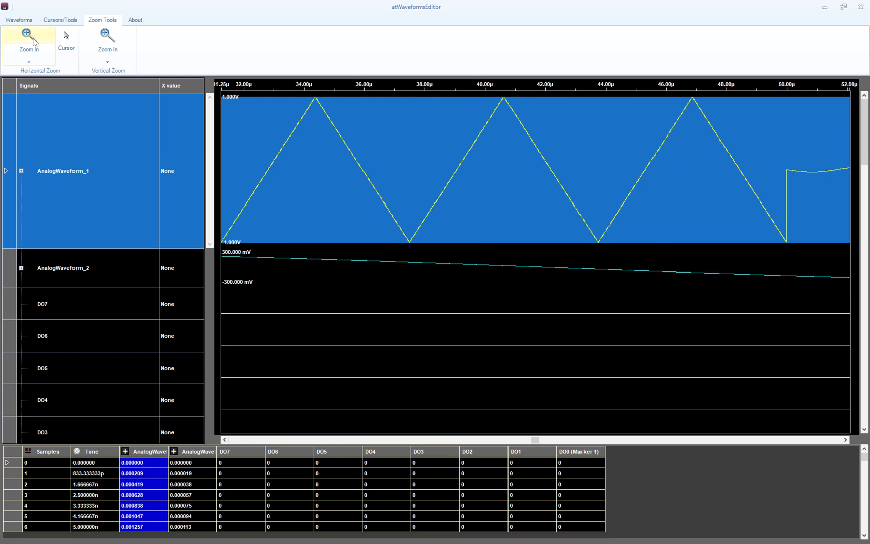
click(27, 60)
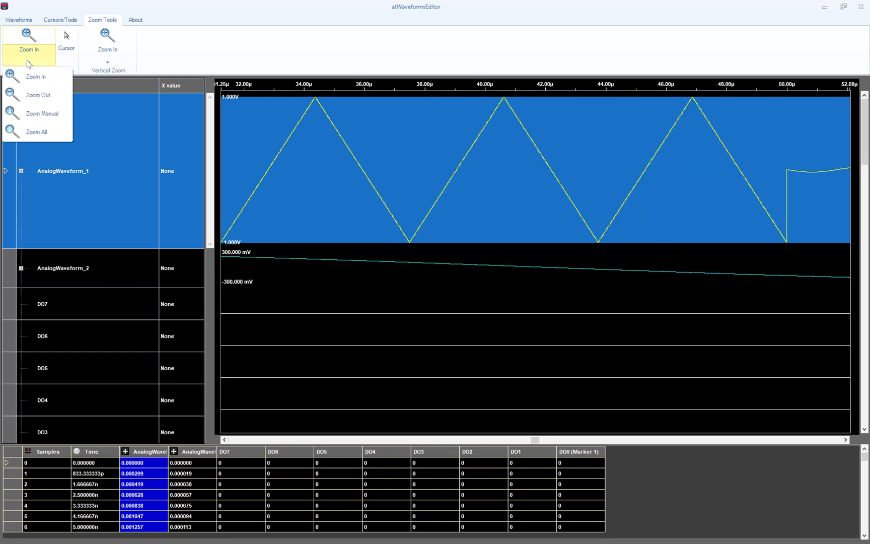
click(34, 96)
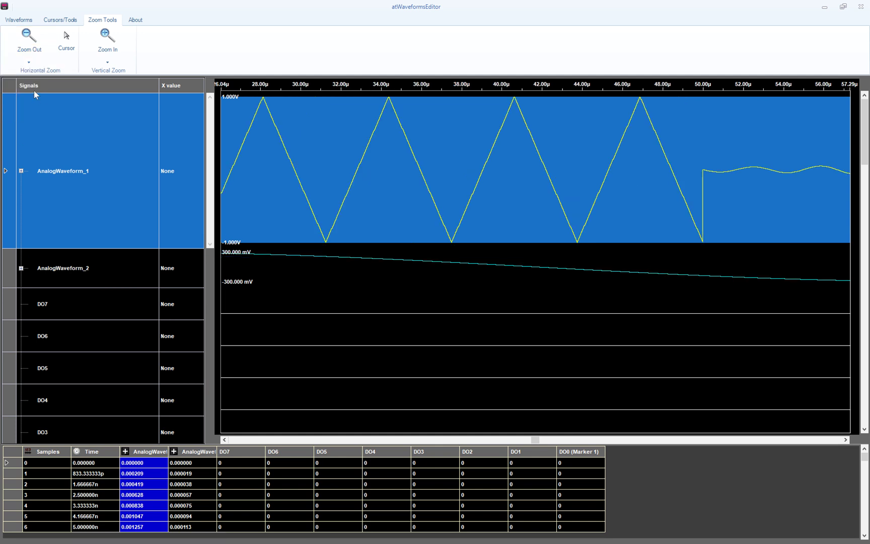
click(35, 39)
click(34, 40)
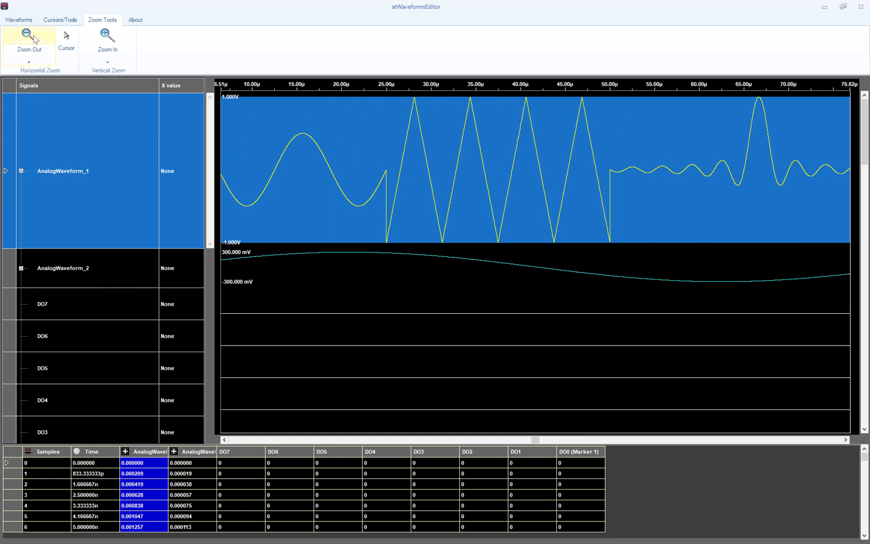
Step: Zoom manually onto the span around 25µs, then choose Zoom All for the full 0–83.33µs
click(28, 62)
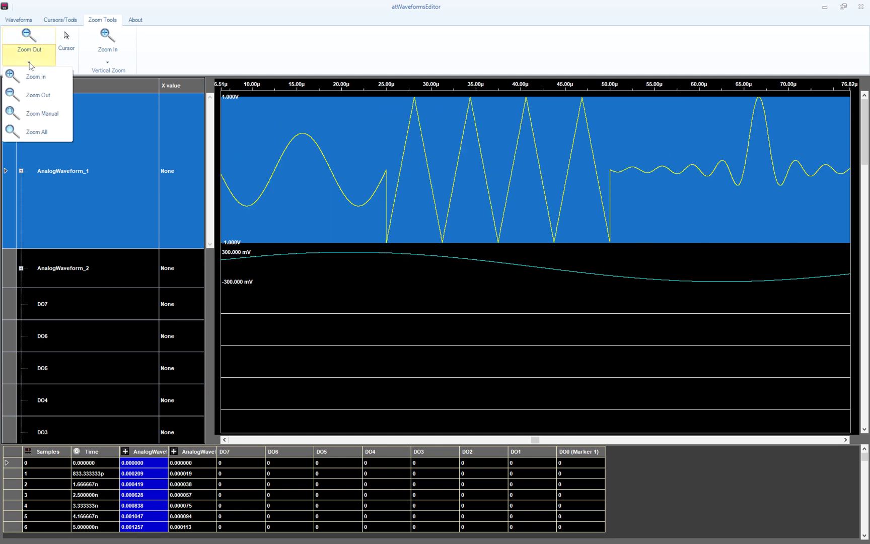
click(40, 114)
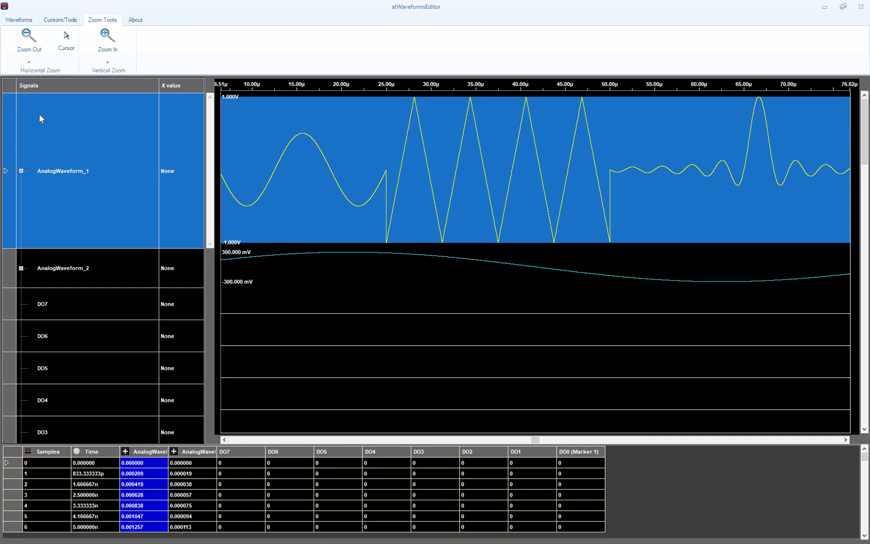
drag(369, 159, 404, 180)
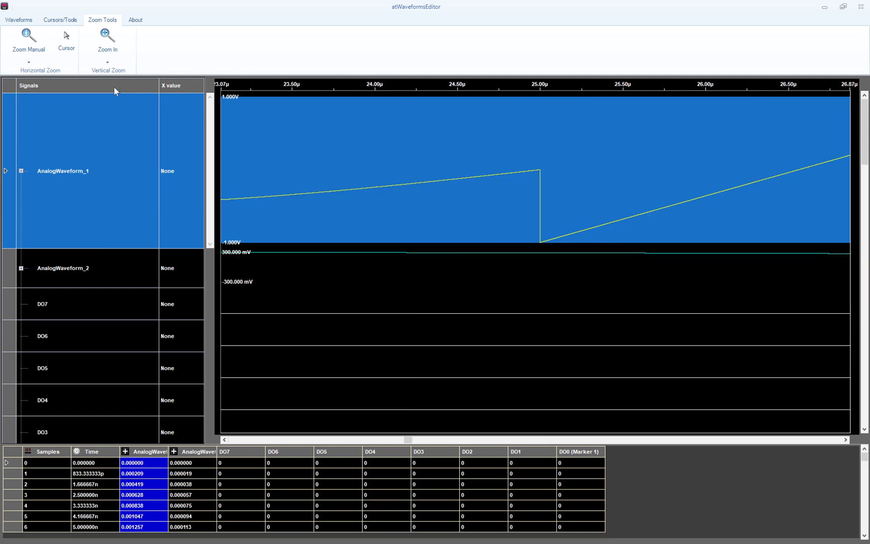
click(35, 60)
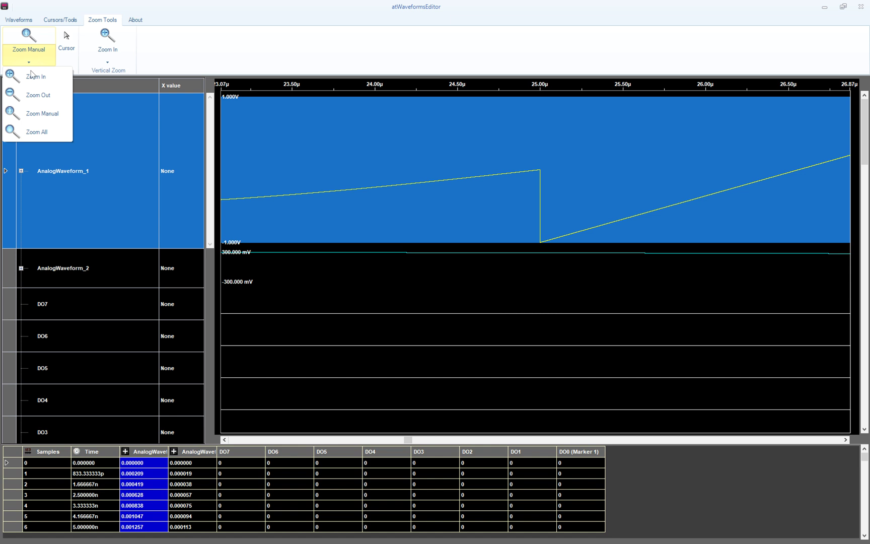
click(33, 132)
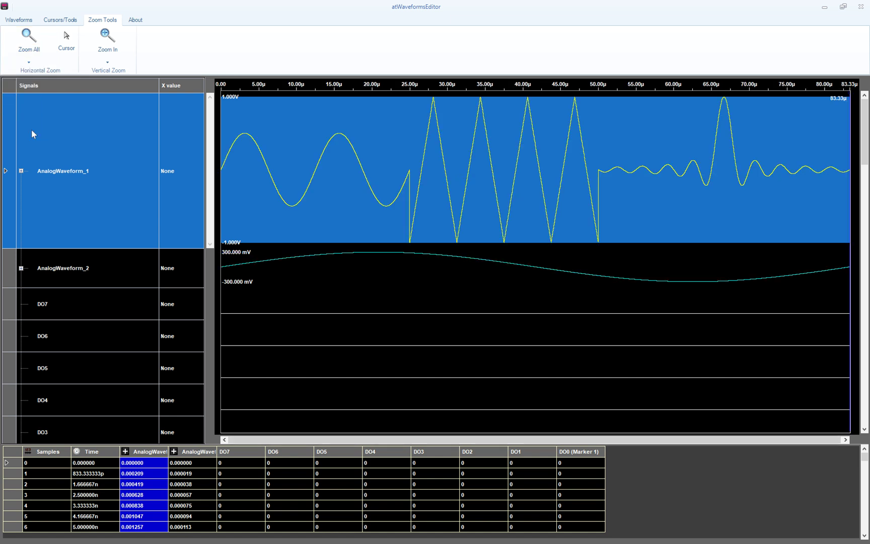
click(106, 36)
click(107, 36)
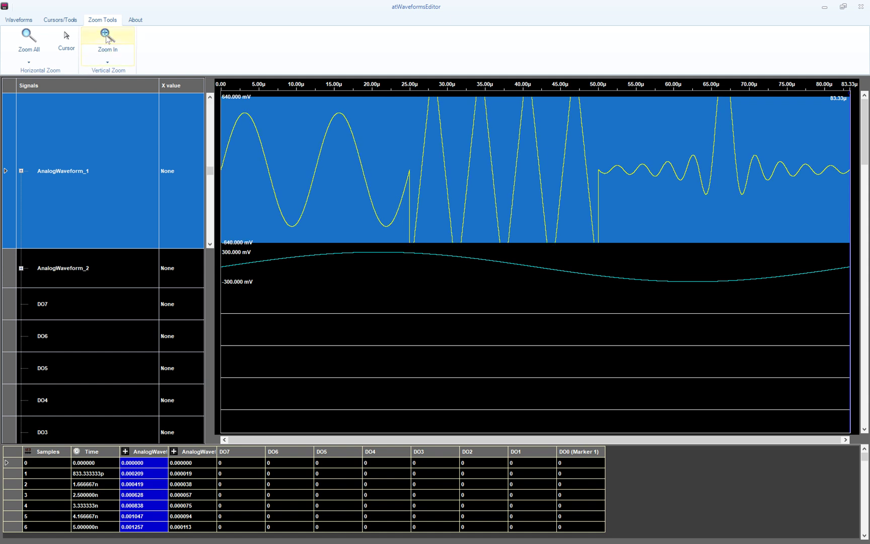
click(106, 37)
click(107, 38)
click(107, 38)
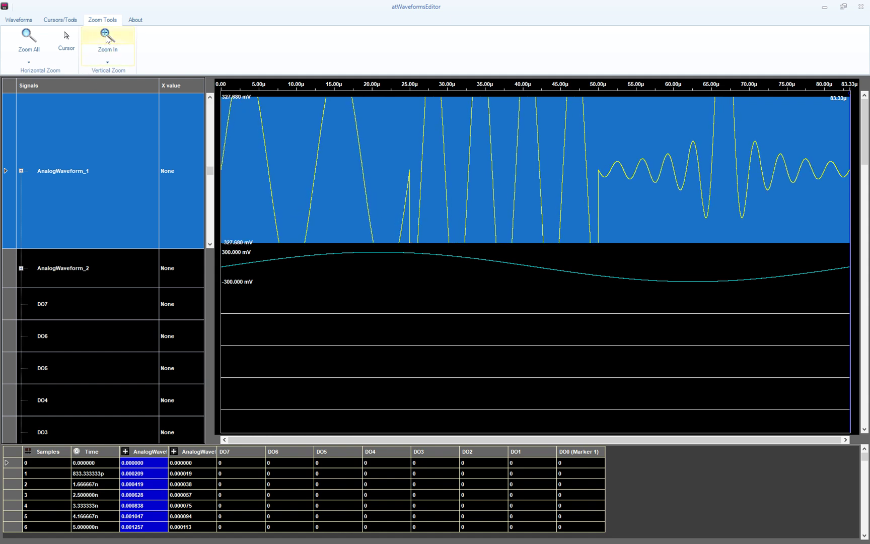
click(106, 38)
click(105, 62)
click(109, 98)
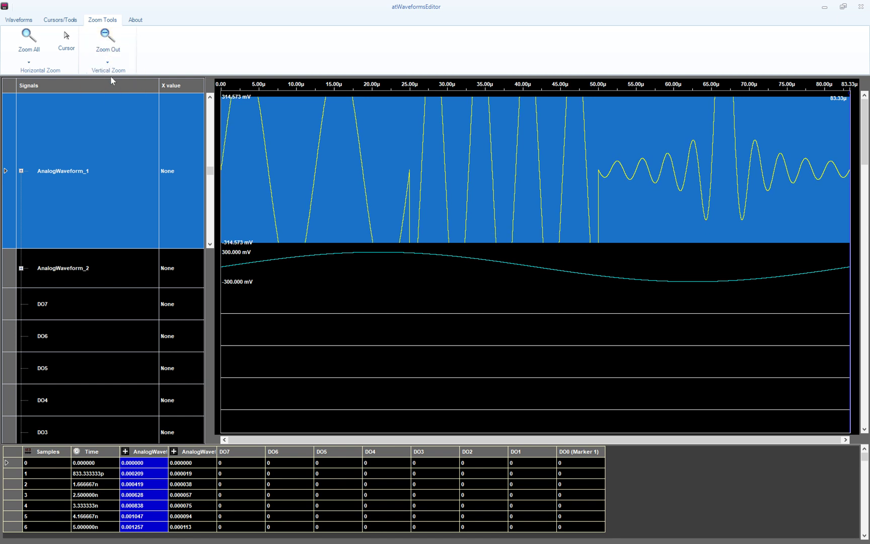
click(108, 38)
click(108, 38)
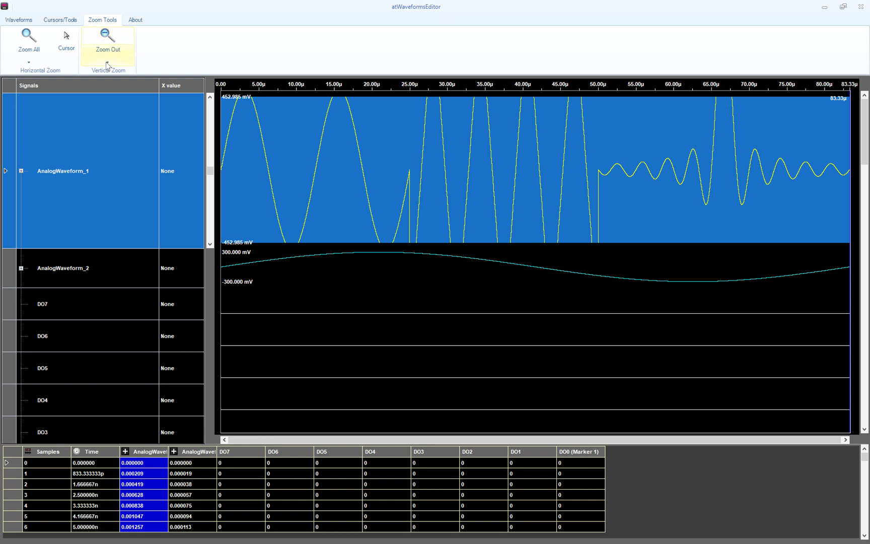
click(107, 62)
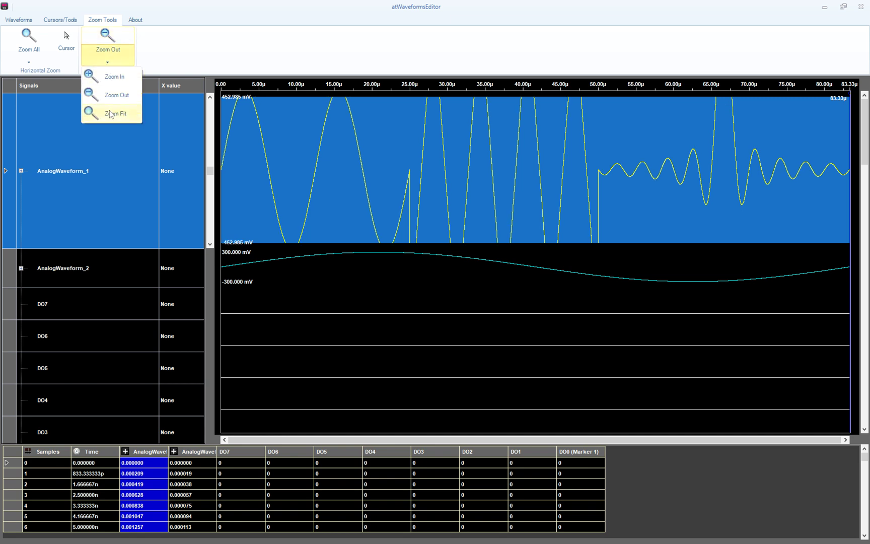
click(111, 114)
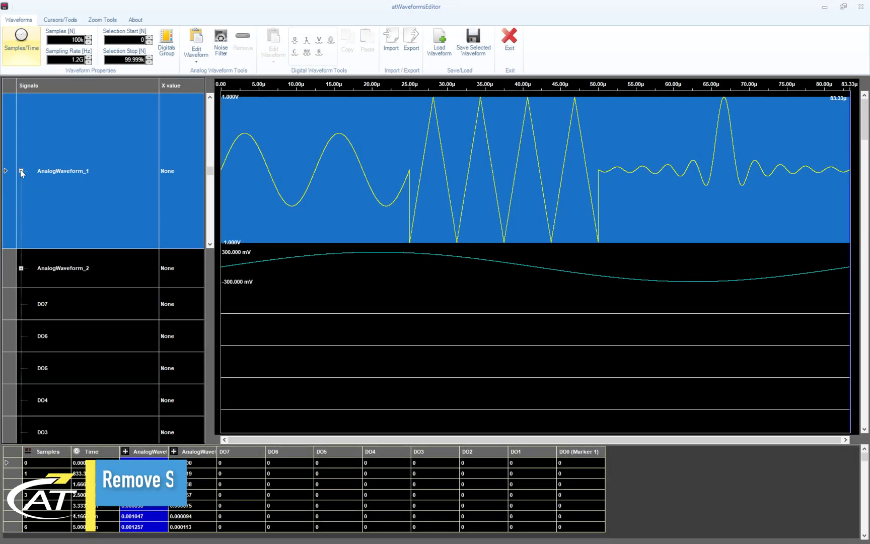
Step: Expand AnalogWaveform_1 and remove Segment3
click(20, 171)
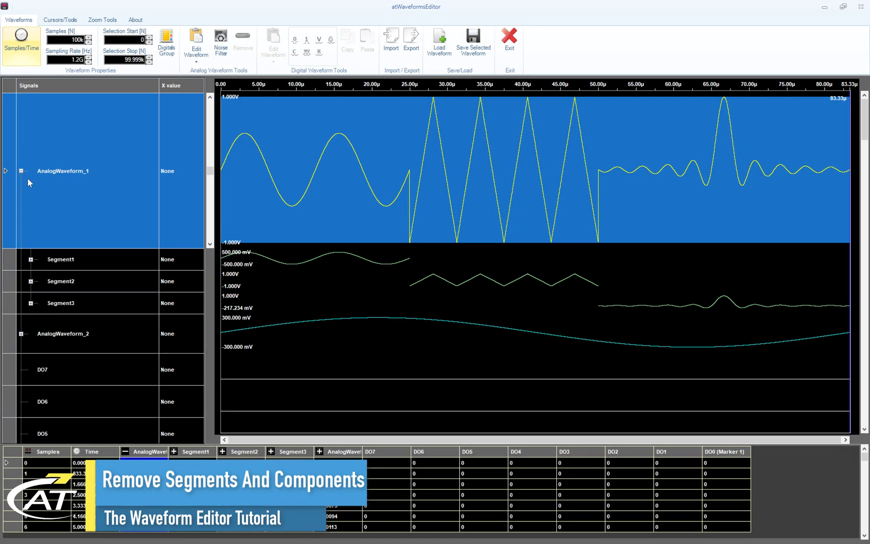
click(97, 305)
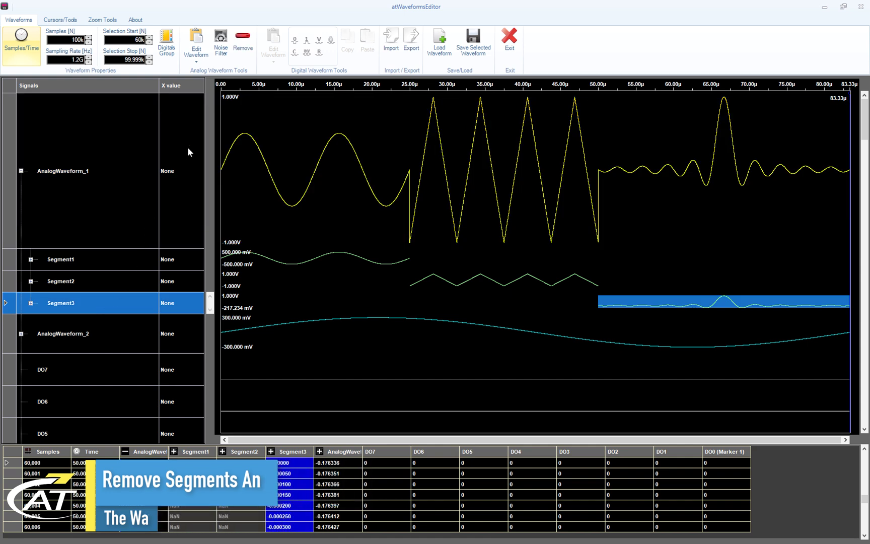
click(245, 41)
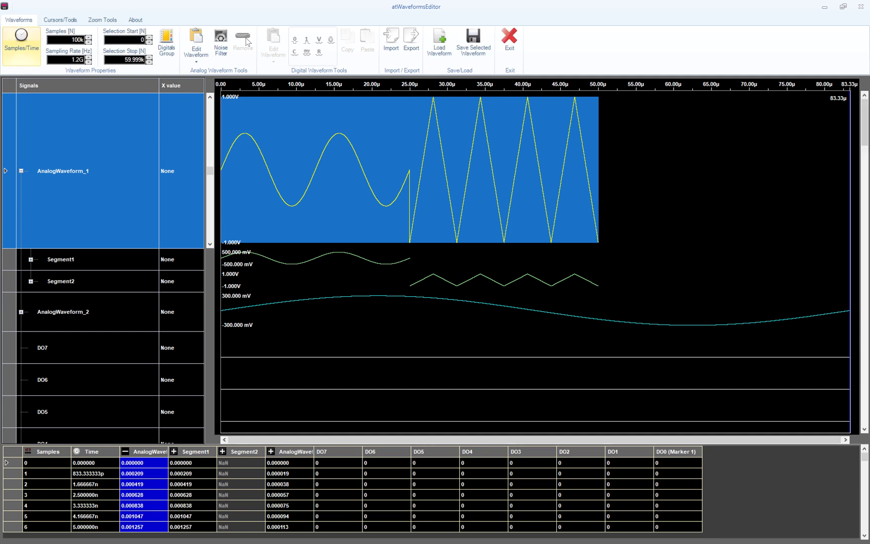
Step: Expand Segment1 and remove its Component2
click(31, 260)
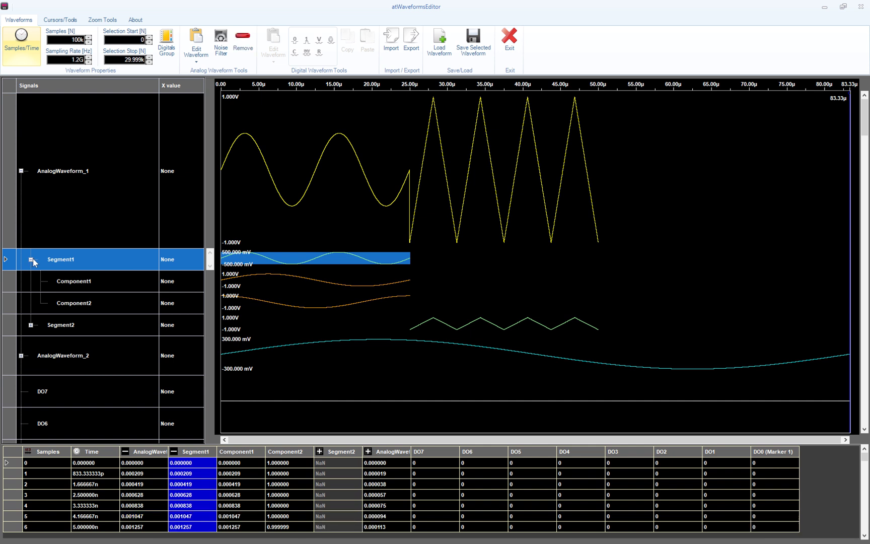
click(69, 299)
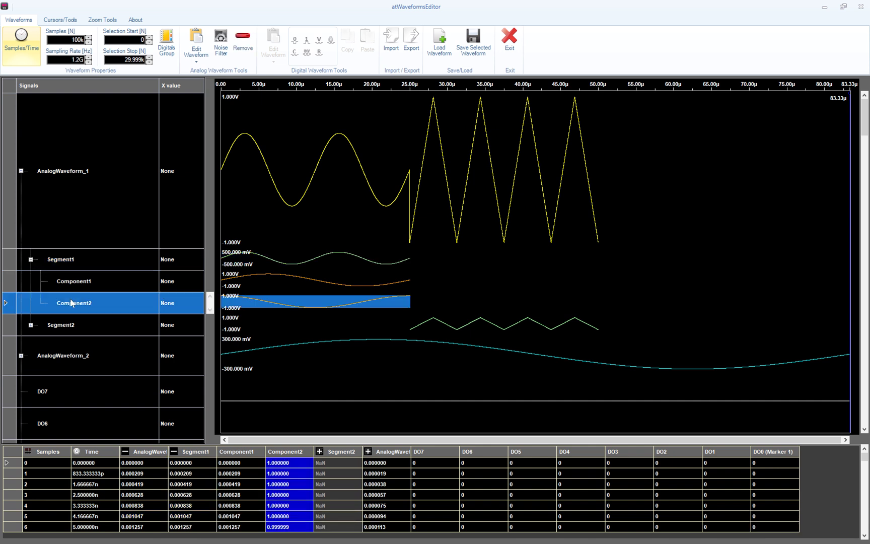
click(243, 36)
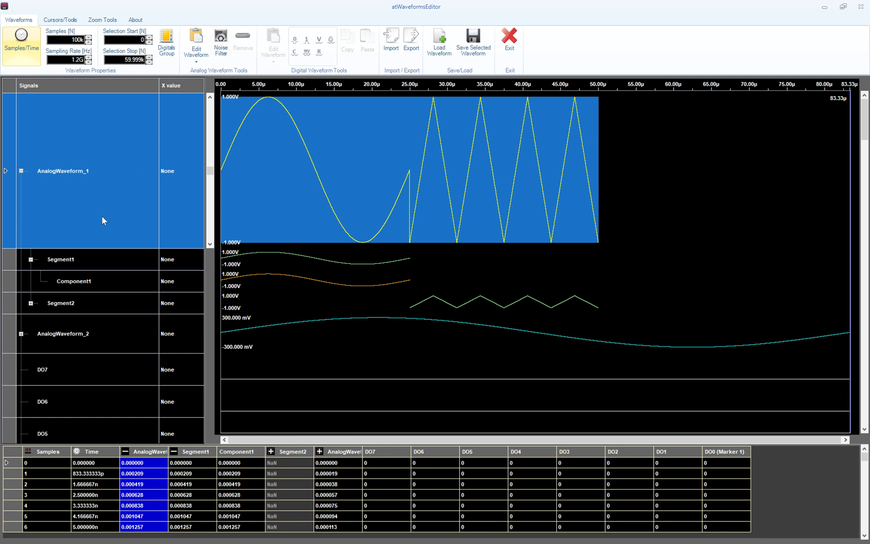
Step: Collapse AnalogWaveform_1, select its 19.5µ–28.6µ stretch, and open the Noise Filter effect settings
click(21, 170)
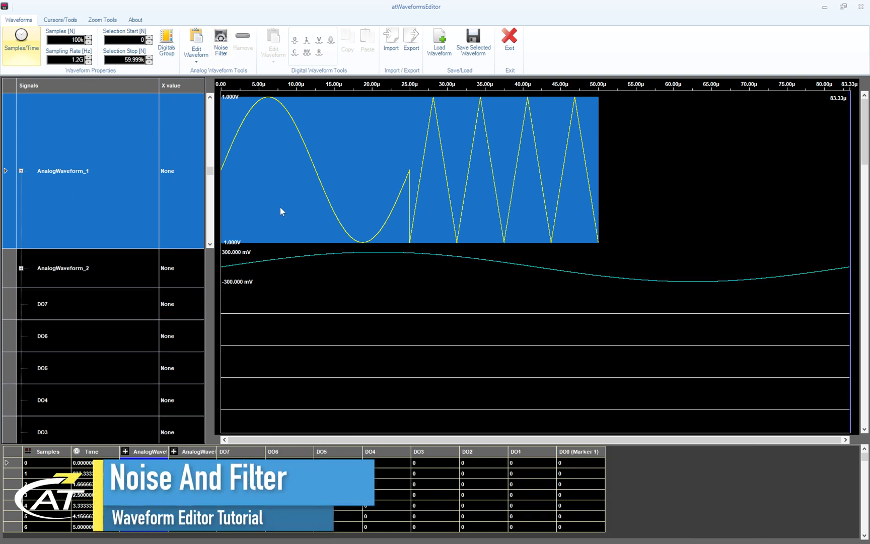
click(368, 166)
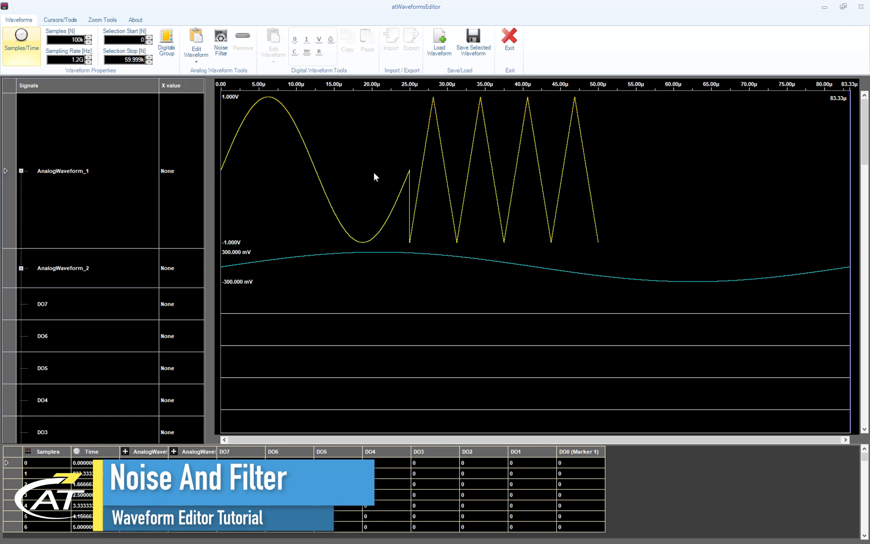
drag(407, 206, 436, 236)
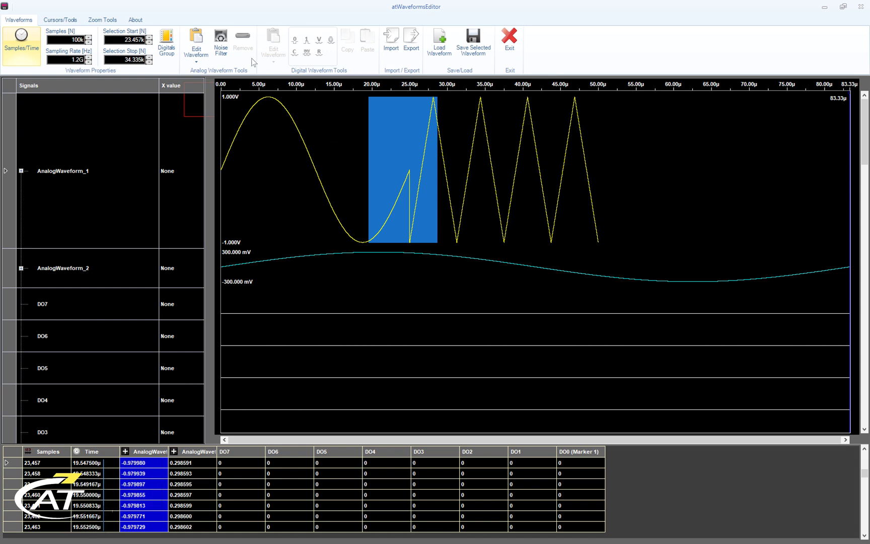
click(221, 41)
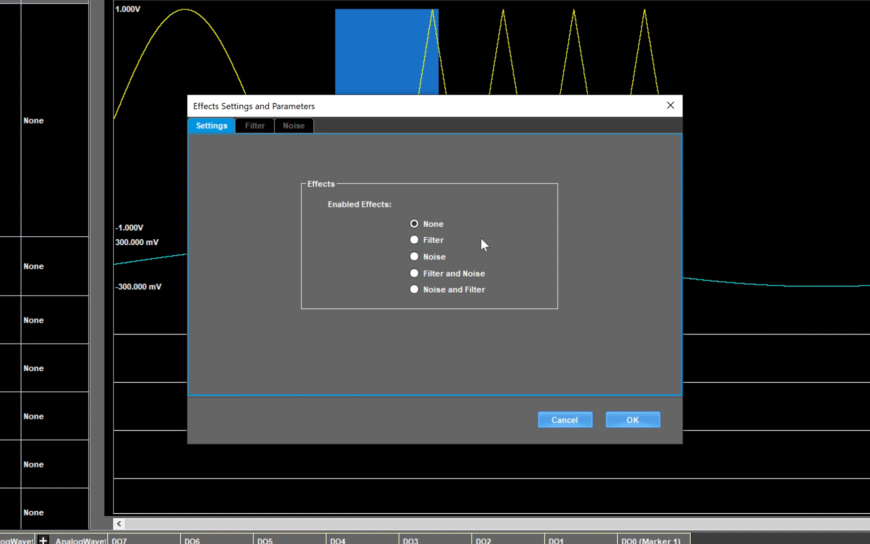
Step: Enable Gaussian noise with a 0.2 standard deviation and apply it to the selected 19.55µ–28.61µ stretch
click(442, 257)
click(294, 128)
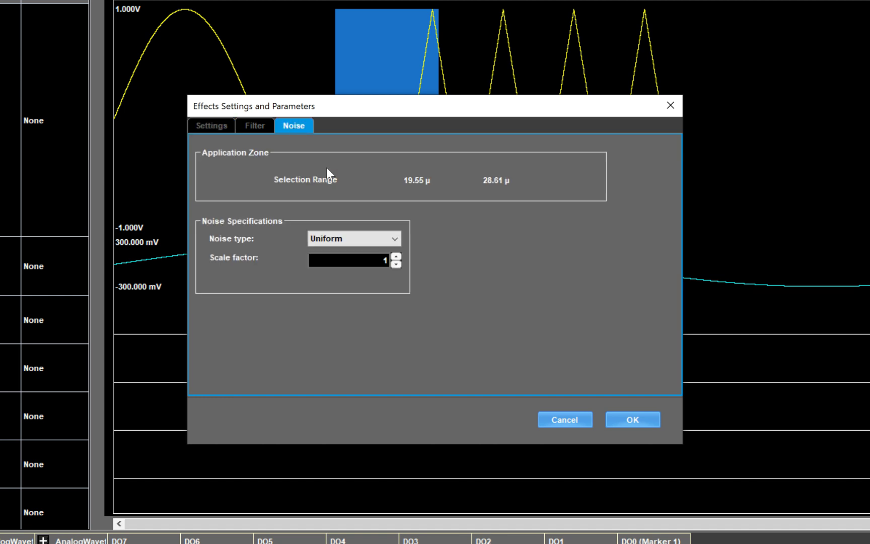
click(382, 239)
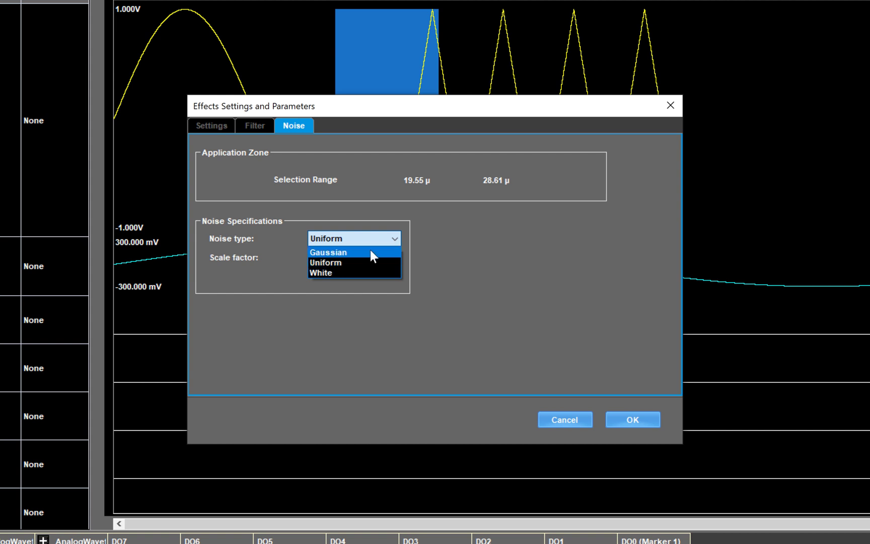
click(370, 252)
click(382, 260)
click(381, 277)
click(381, 280)
click(381, 280)
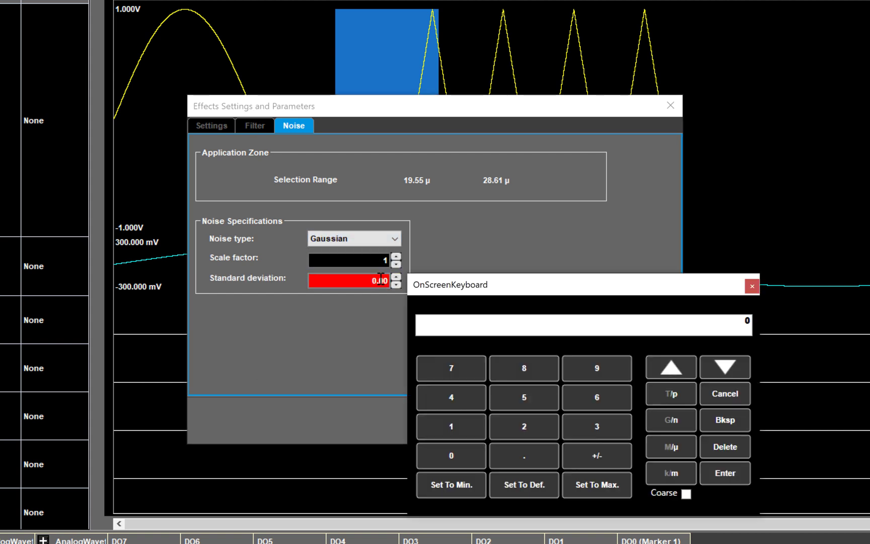
click(524, 455)
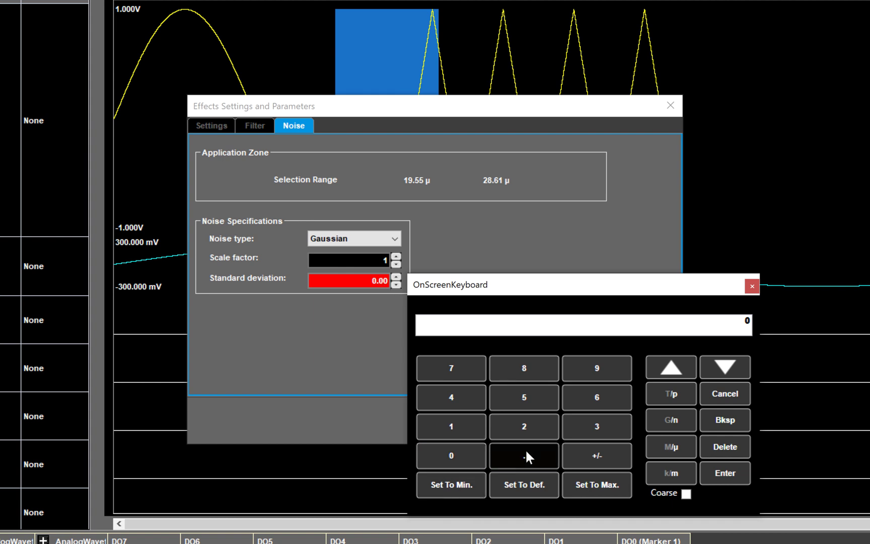
click(524, 426)
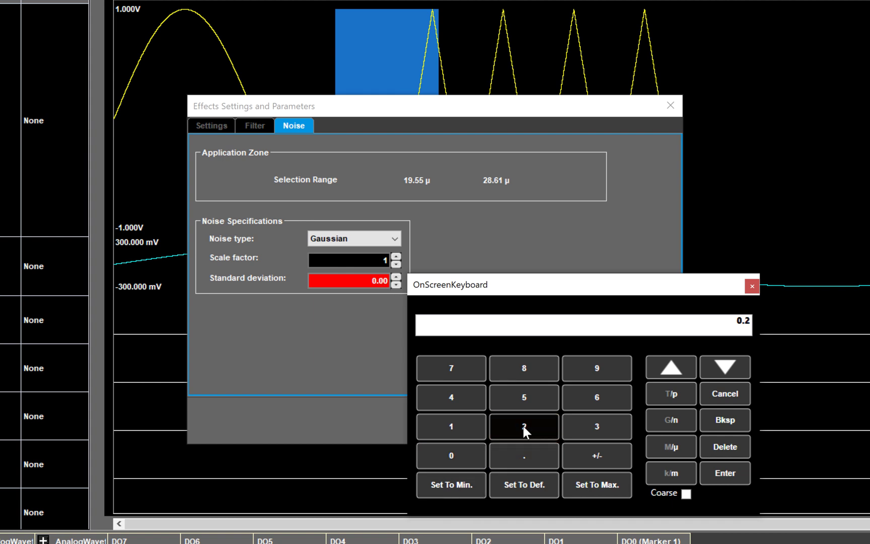
click(714, 469)
click(627, 426)
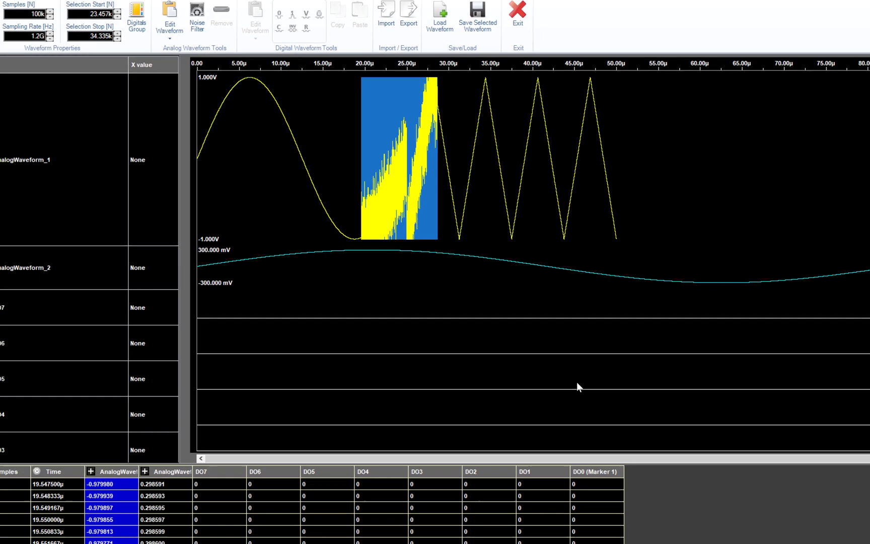
Step: Select AnalogWaveform_2 and change its waveform type to Sweep in Edit Waveform
key(ctrl+a)
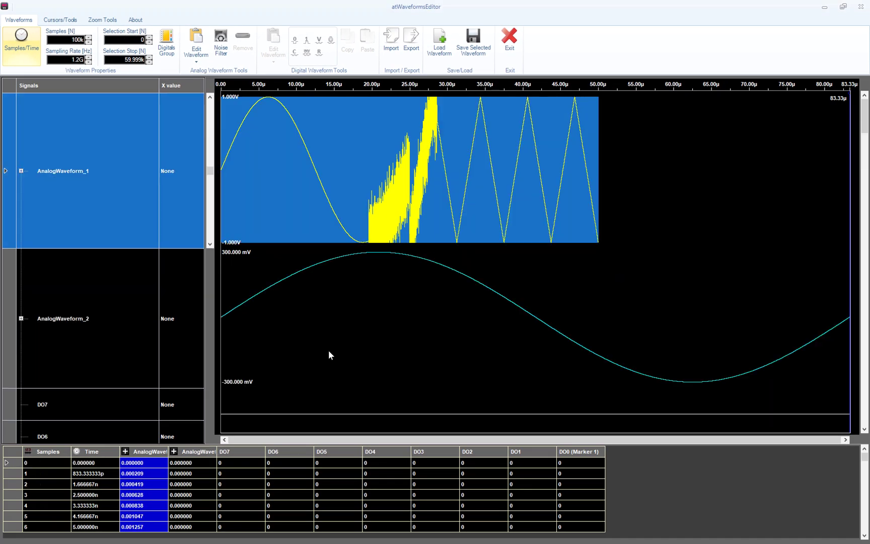
click(140, 324)
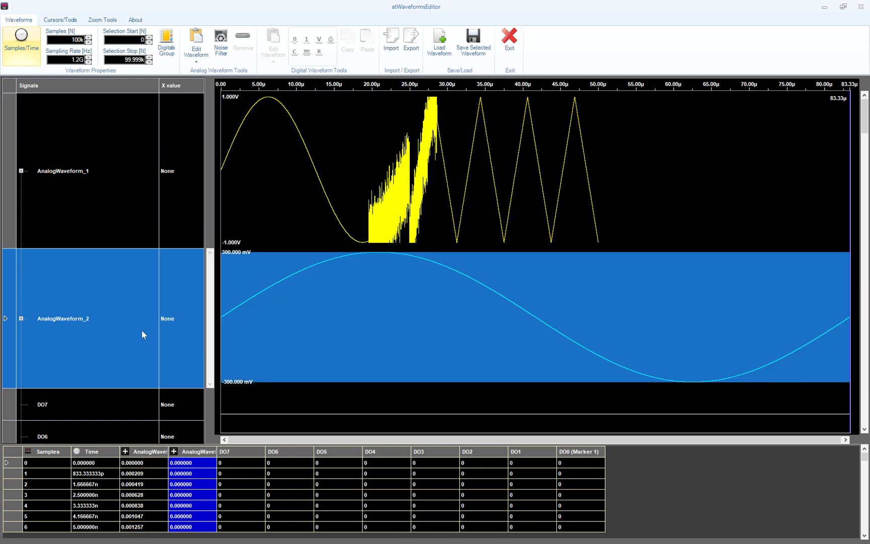
click(200, 41)
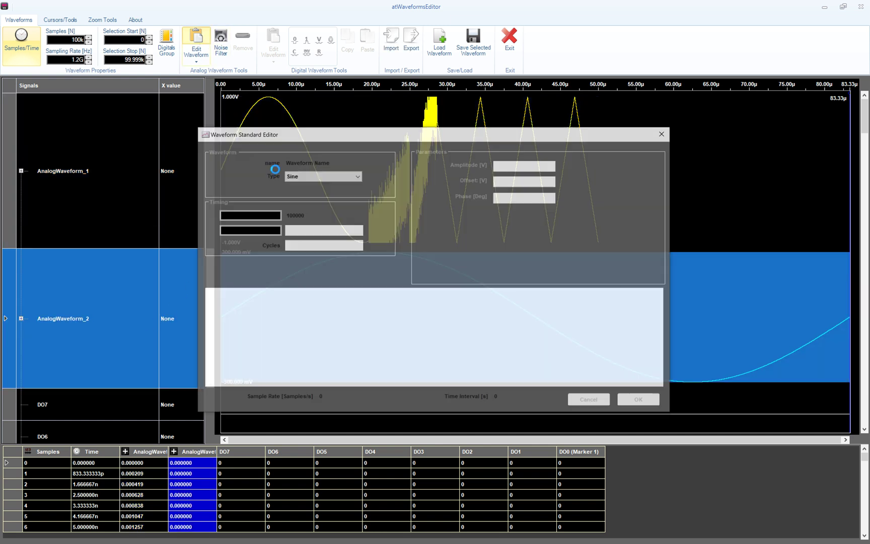
click(324, 176)
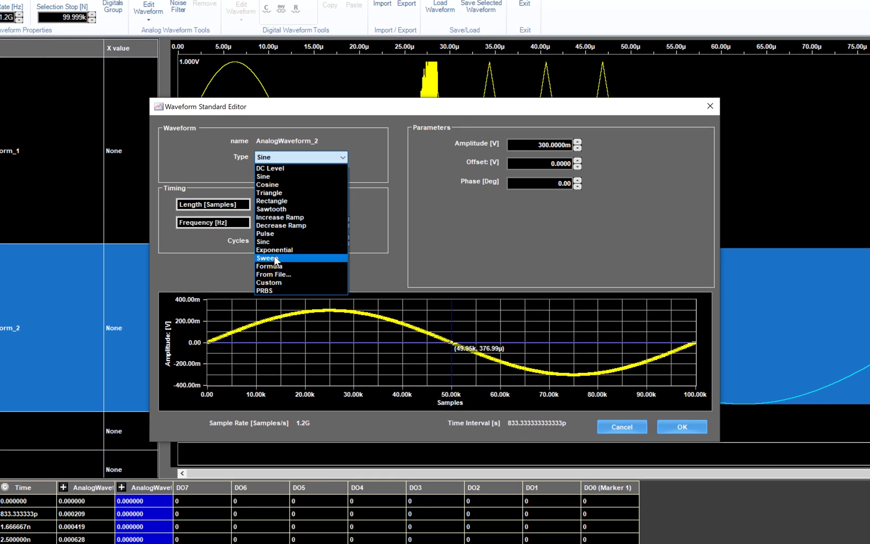
click(275, 258)
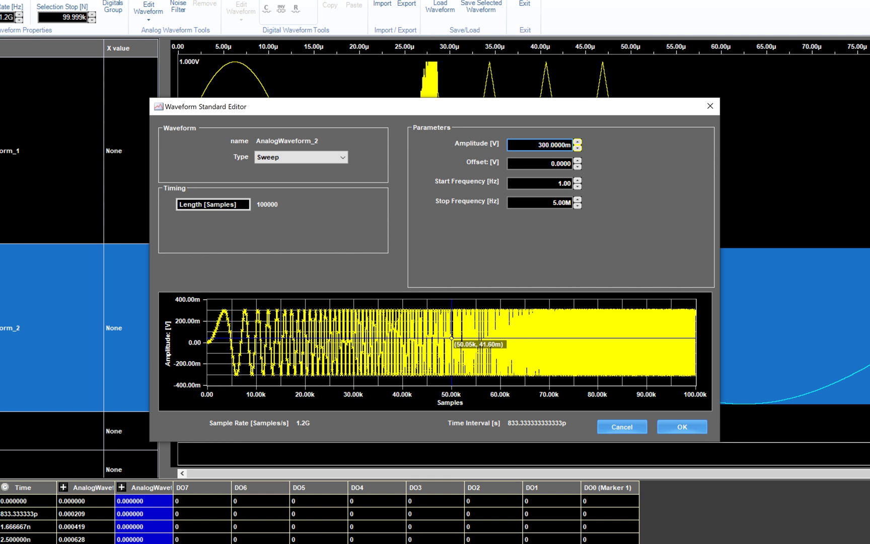
Step: Set the sweep amplitude to 1 V and stop frequency to 10 MHz, then apply
click(564, 144)
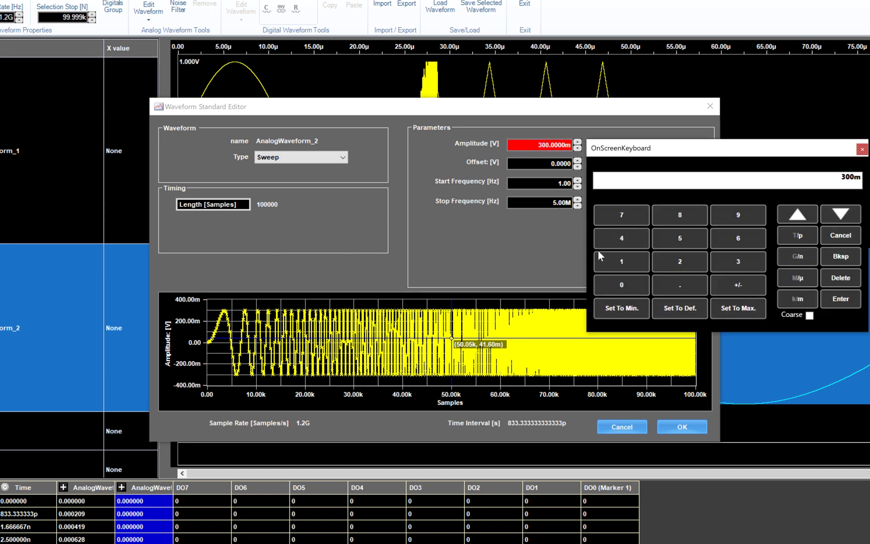
click(608, 257)
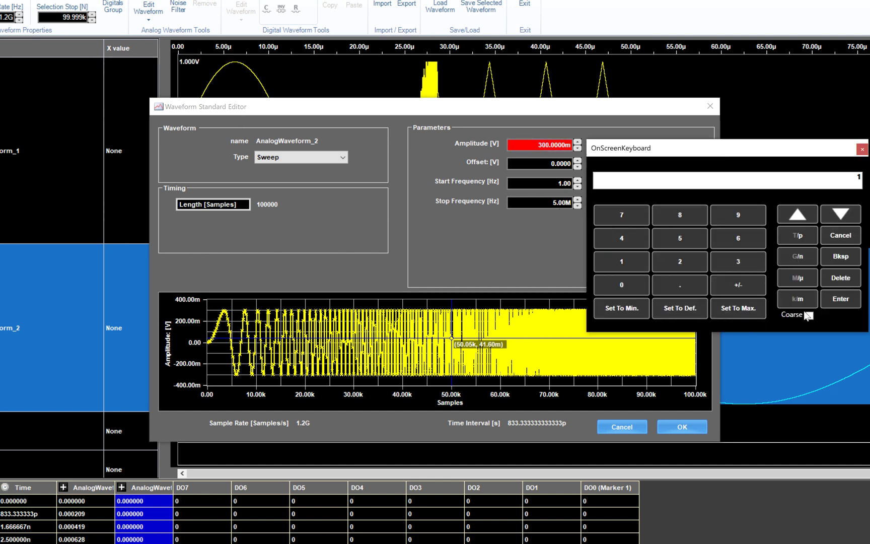
click(833, 299)
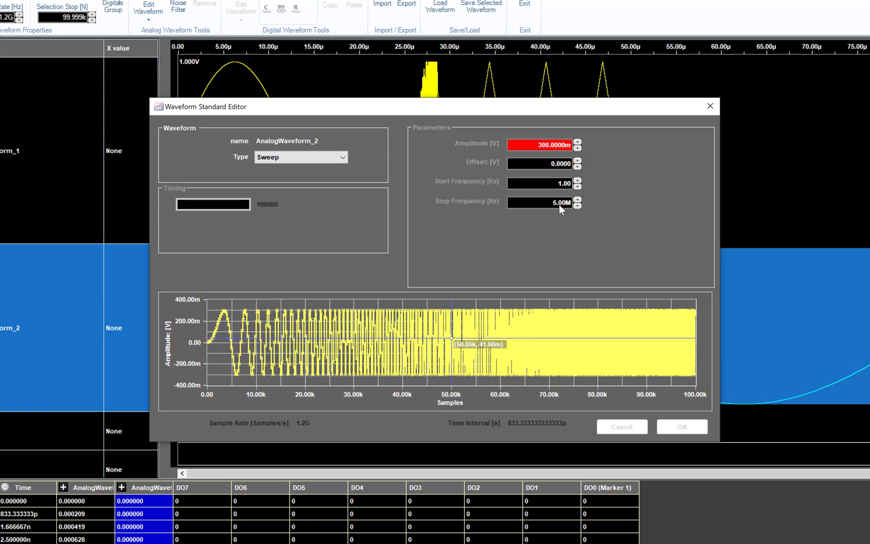
click(559, 202)
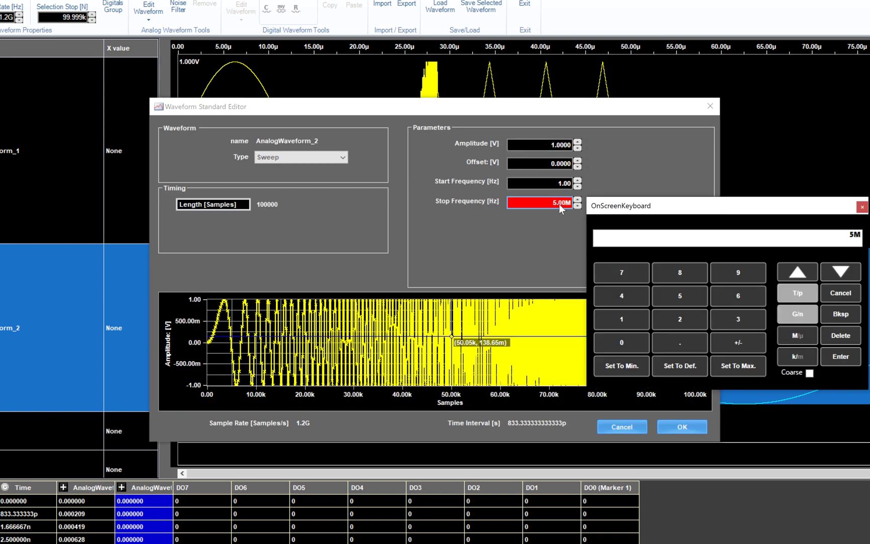
click(621, 320)
click(627, 343)
click(789, 335)
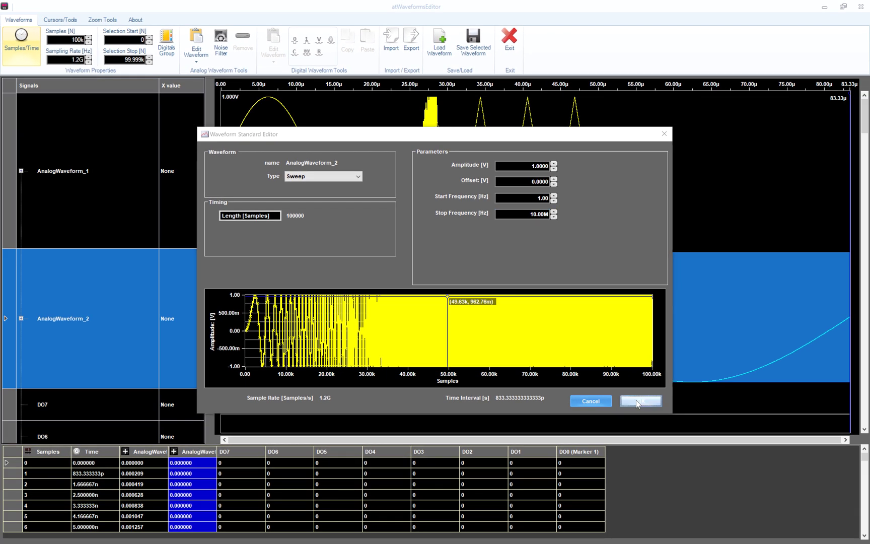
click(636, 399)
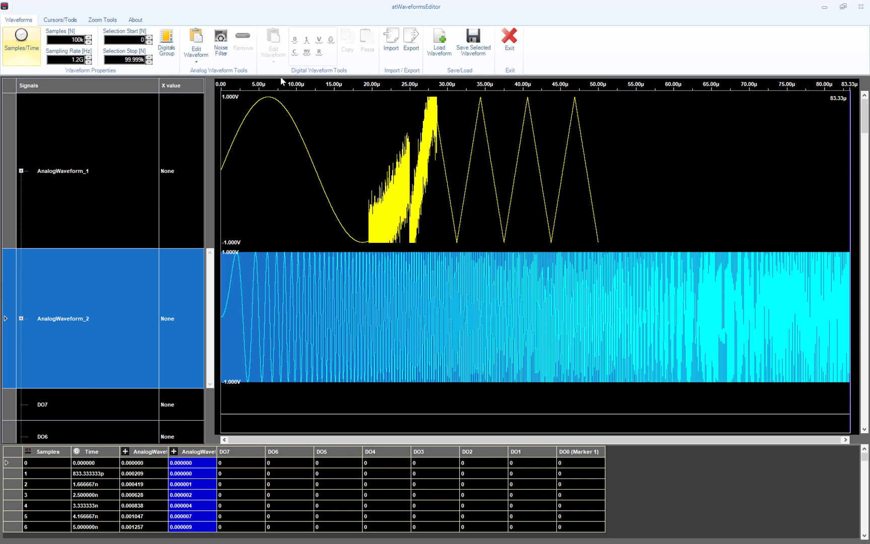
Step: Configure an IIR Butterworth lowpass filter with a 5 MHz cut-off for AnalogWaveform_2
click(225, 41)
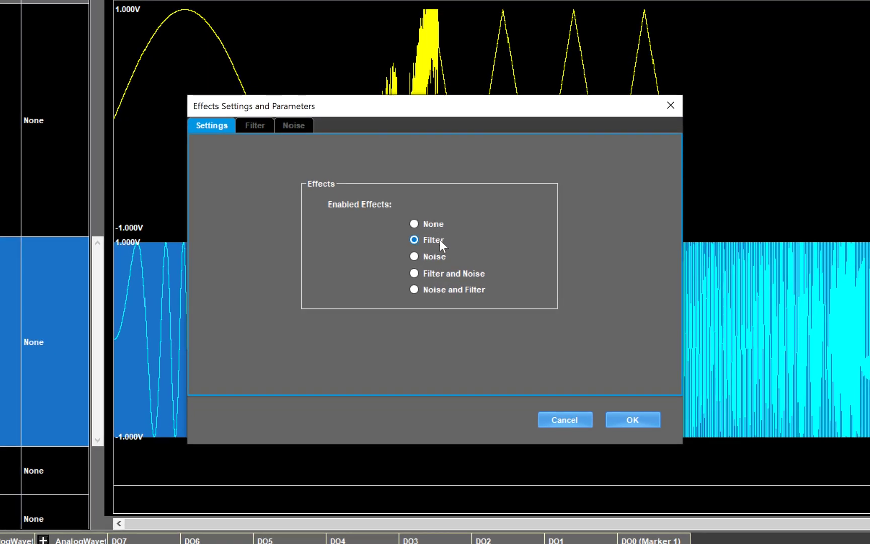
click(260, 125)
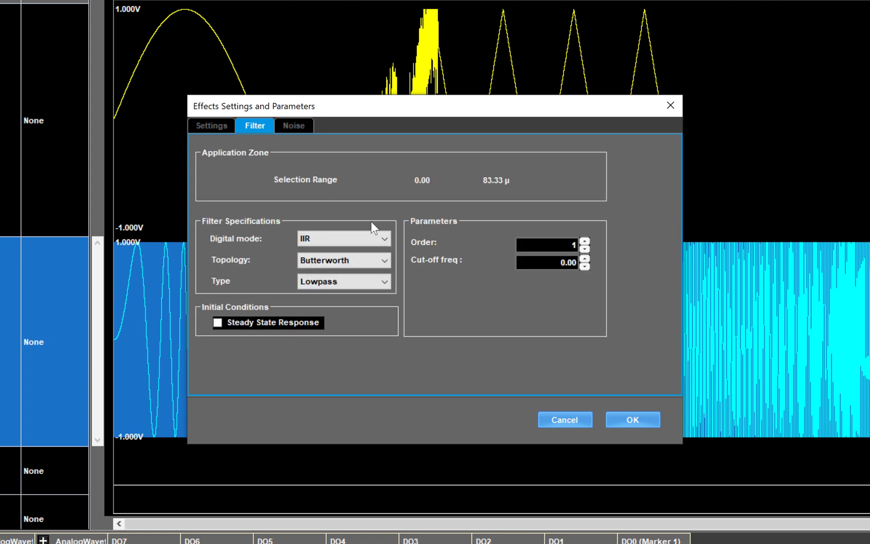
click(378, 240)
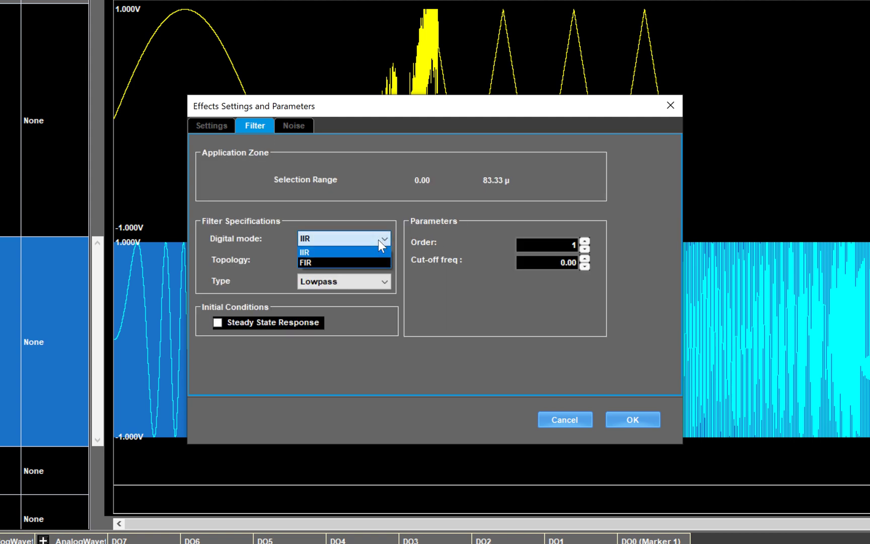
click(353, 219)
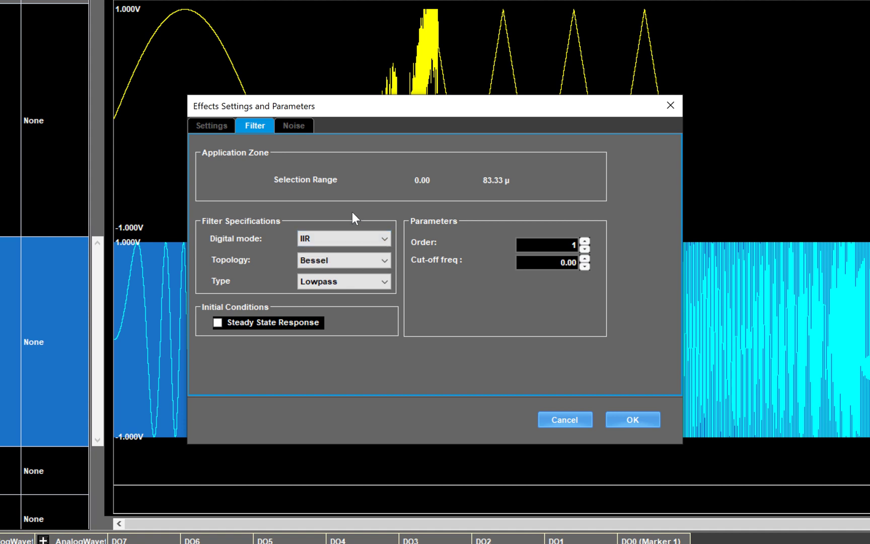
click(383, 259)
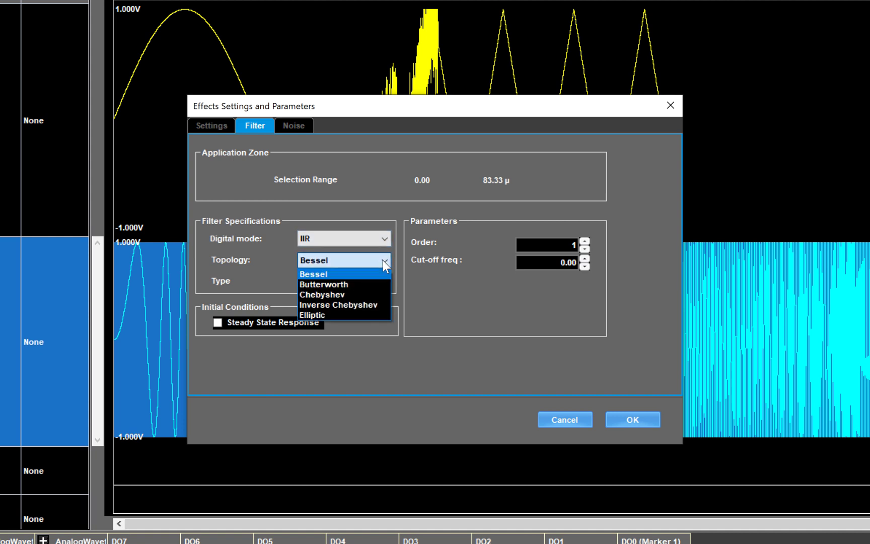
click(355, 283)
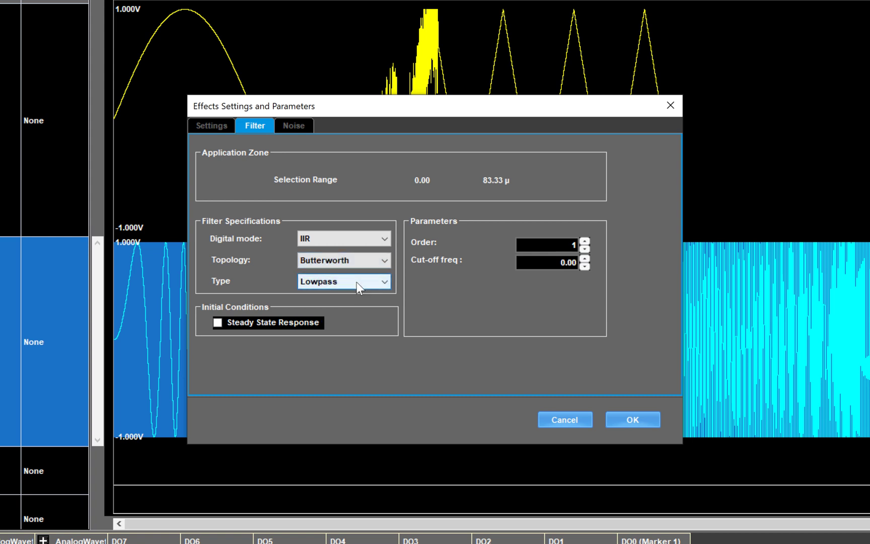
click(366, 282)
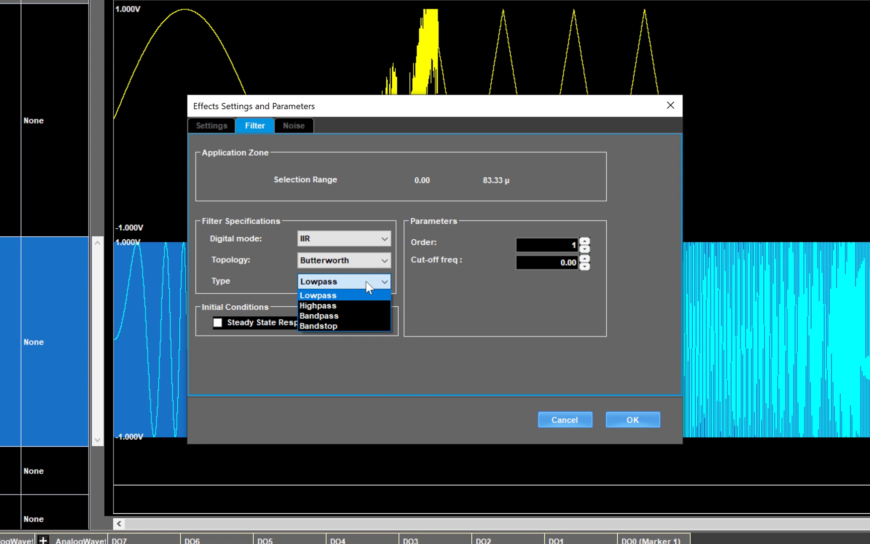
click(366, 281)
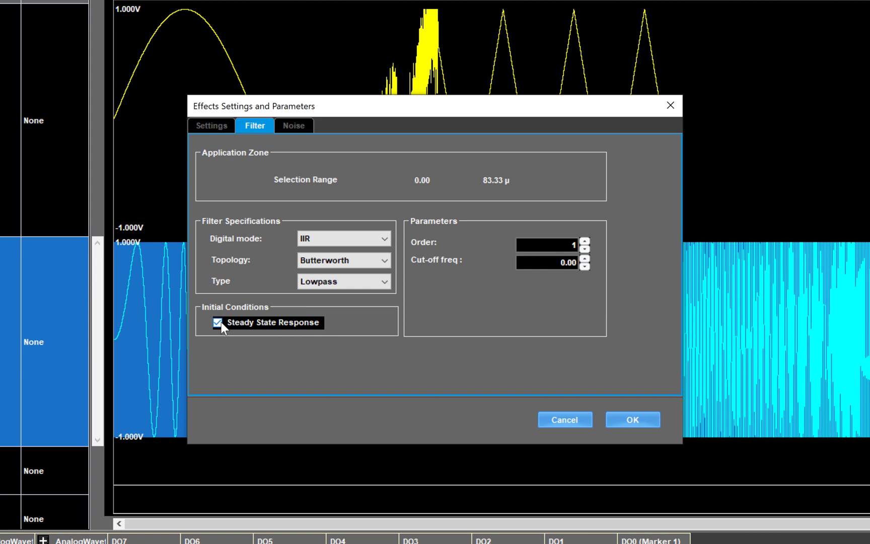
click(567, 264)
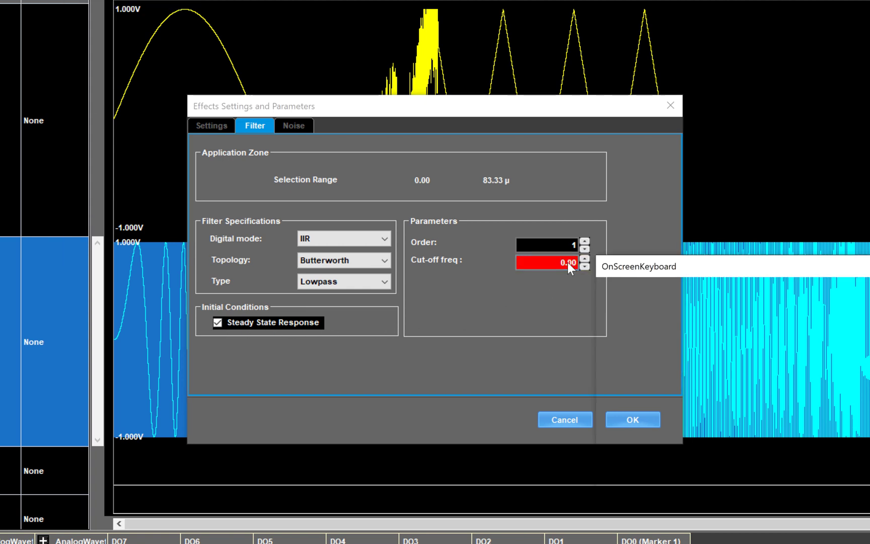
click(714, 378)
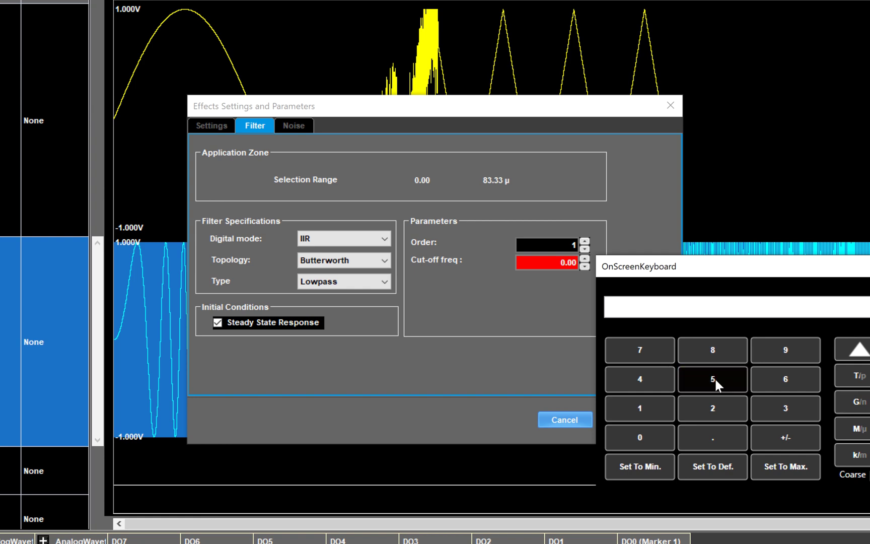
click(857, 429)
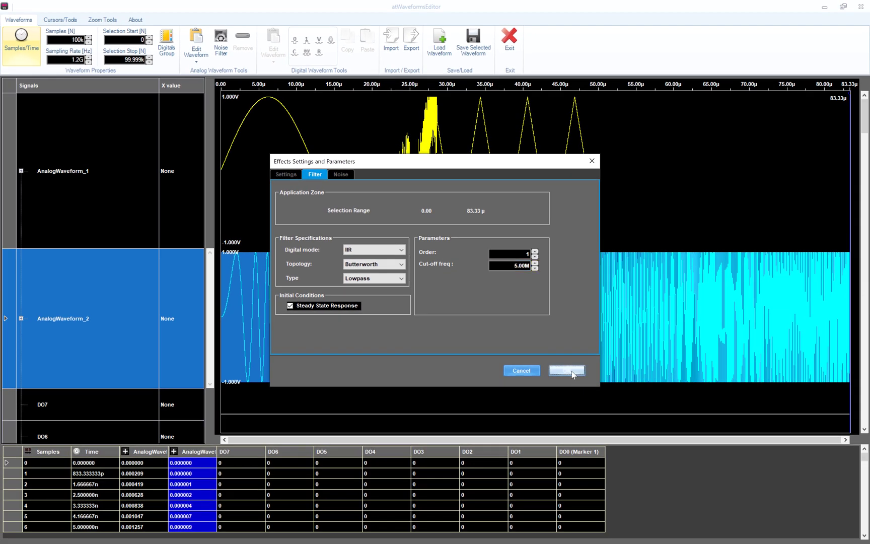
Step: Apply the 5 MHz low-pass filter to AnalogWaveform_2, then reapply it with filter order 4
click(567, 370)
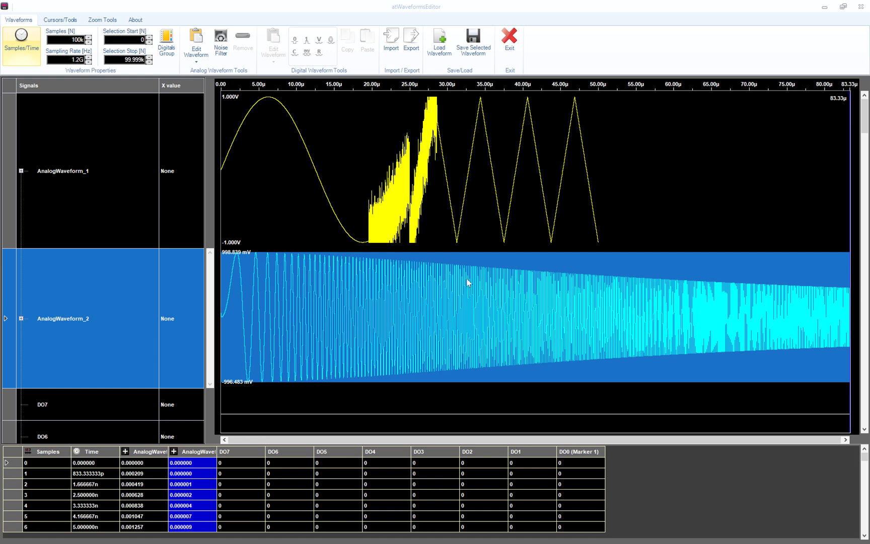
click(220, 38)
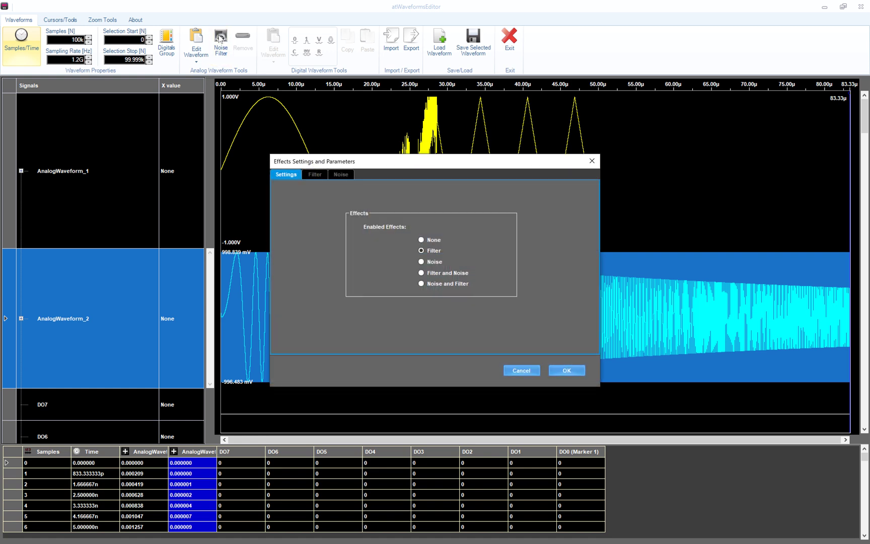
click(322, 171)
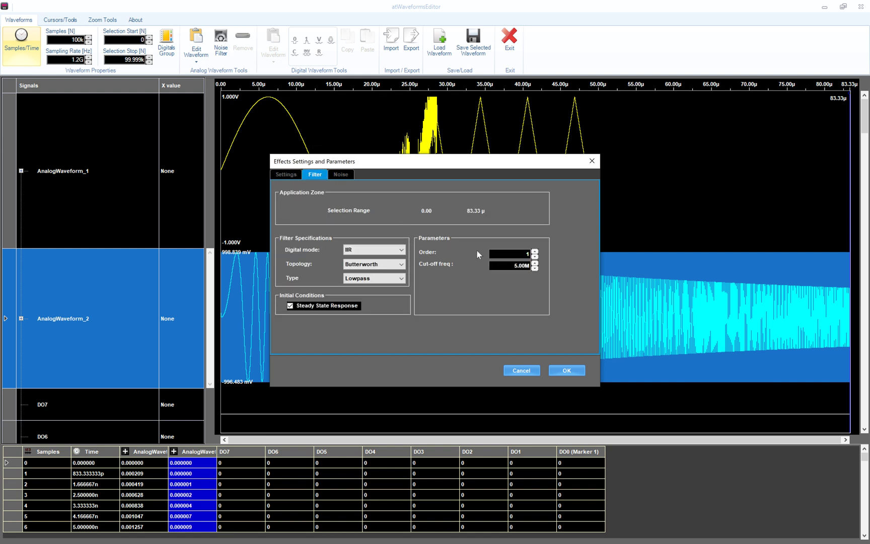
click(534, 251)
click(535, 254)
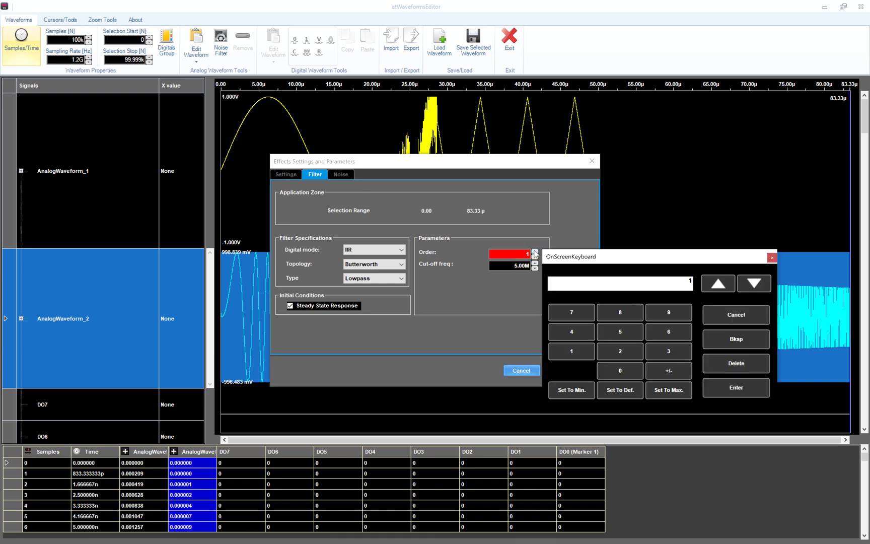
click(584, 333)
click(736, 389)
click(565, 371)
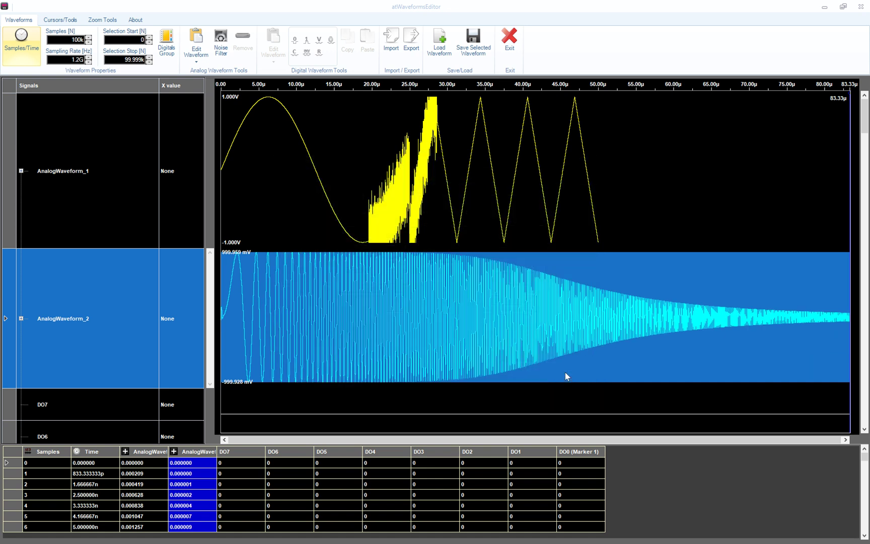